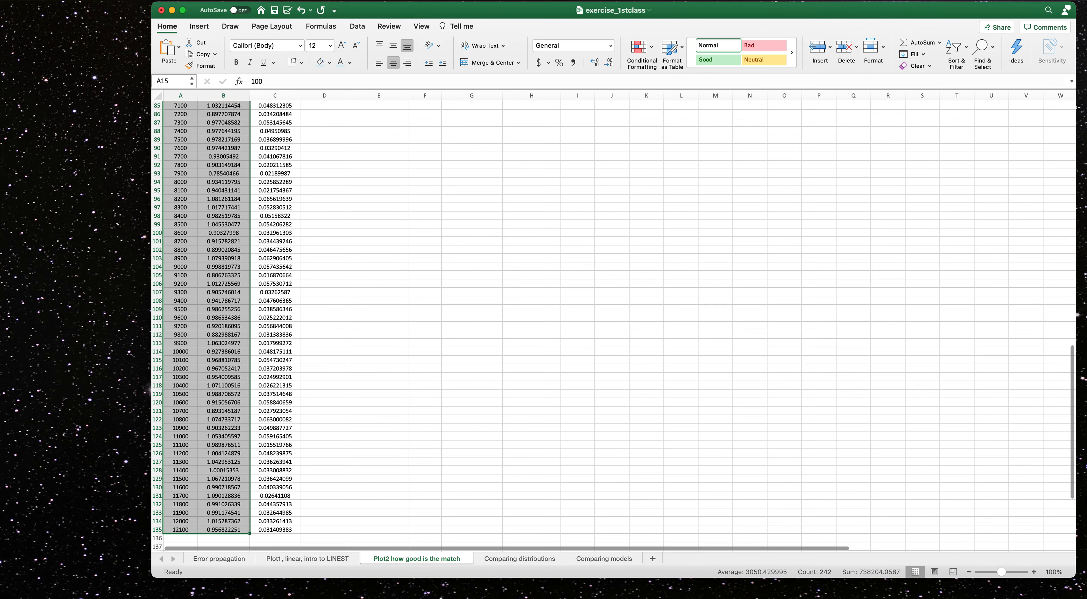
Insert a scatter chart of the selected frequency and measured gain data.
{"action": "left_click_drag", "start_coordinate": [1072, 489], "coordinate": [1043, 136]}
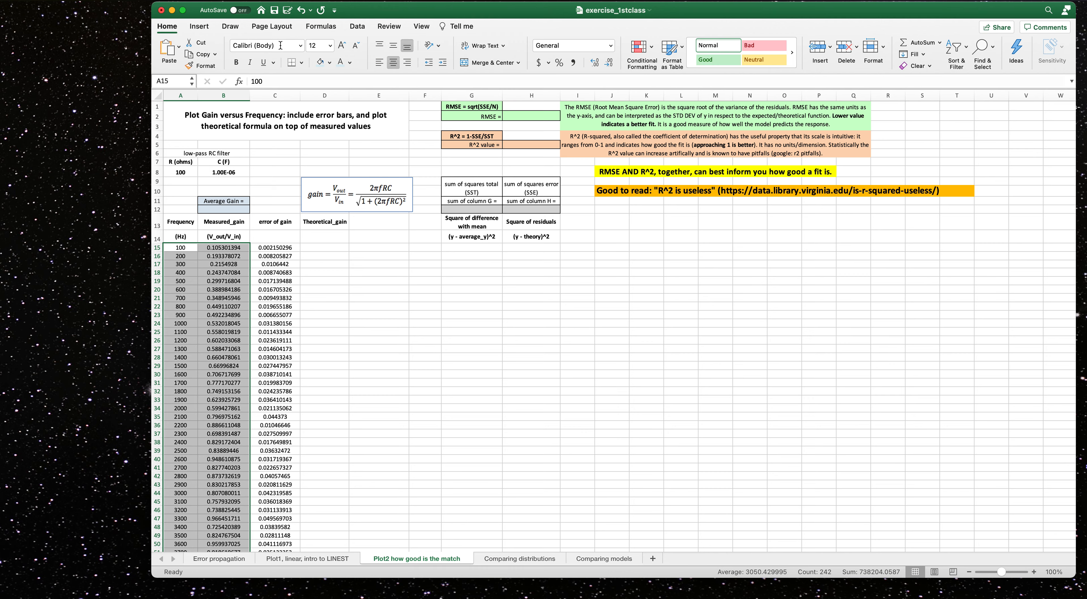
{"action": "left_click", "coordinate": [205, 29]}
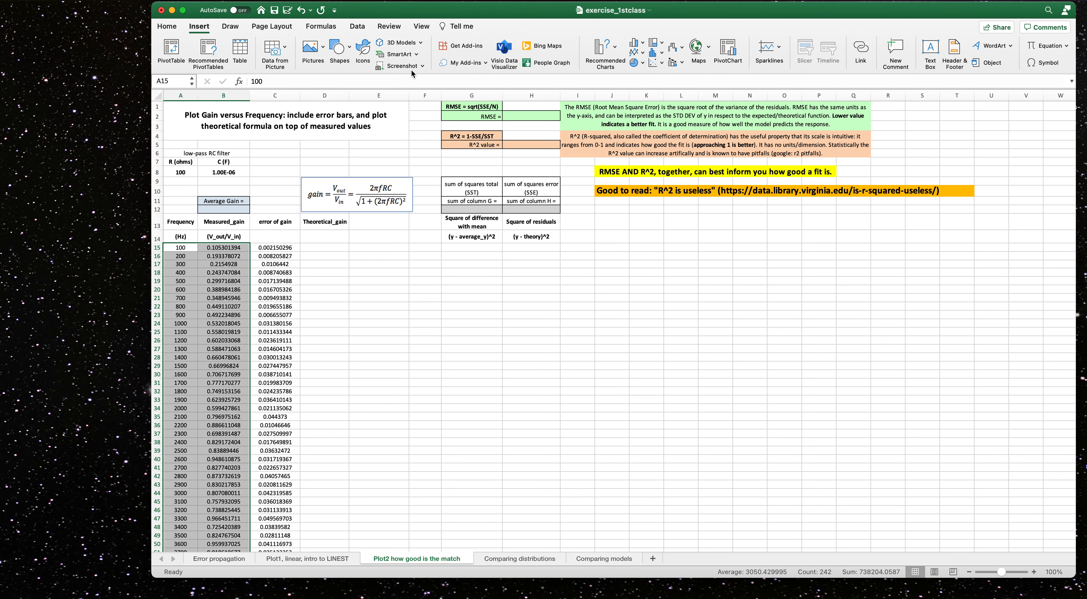
{"action": "left_click", "coordinate": [654, 63]}
{"action": "left_click", "coordinate": [674, 111]}
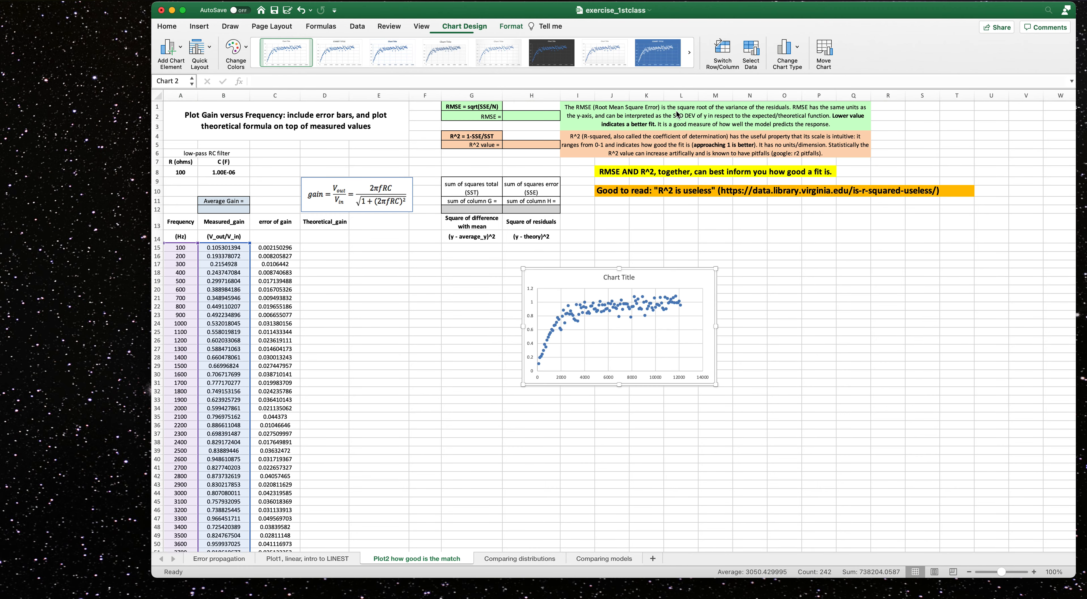
Move the chart beside the data and enlarge it to span about columns J to R.
{"action": "left_click_drag", "start_coordinate": [660, 271], "coordinate": [627, 266]}
{"action": "left_click_drag", "start_coordinate": [682, 381], "coordinate": [925, 520]}
Replace the chart title with "Gain vs frequency".
{"action": "left_click", "coordinate": [703, 274]}
{"action": "double_click", "coordinate": [702, 275]}
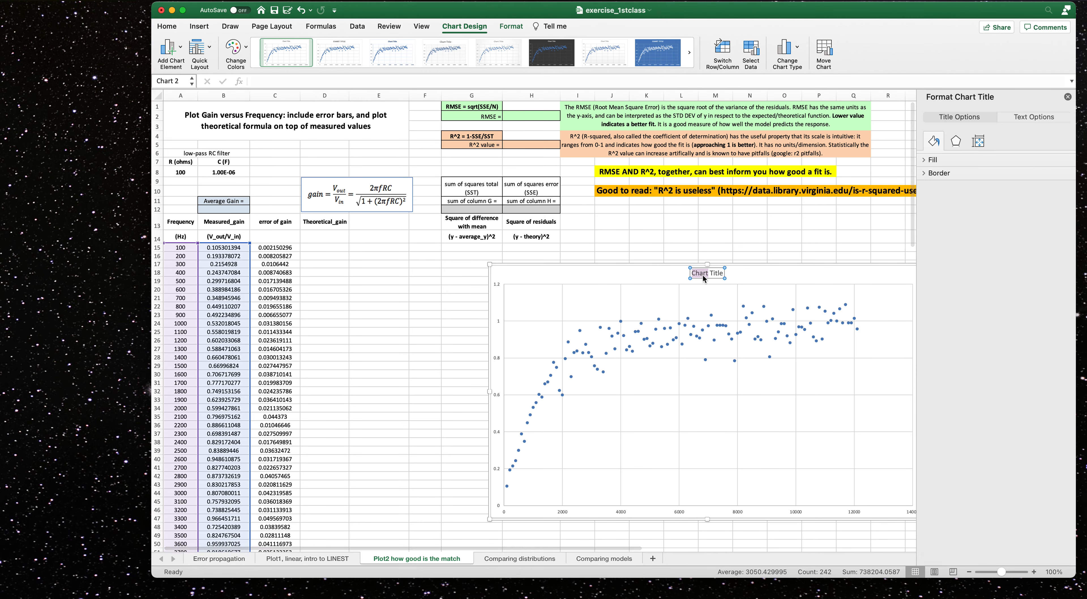
{"action": "triple_click", "coordinate": [704, 273]}
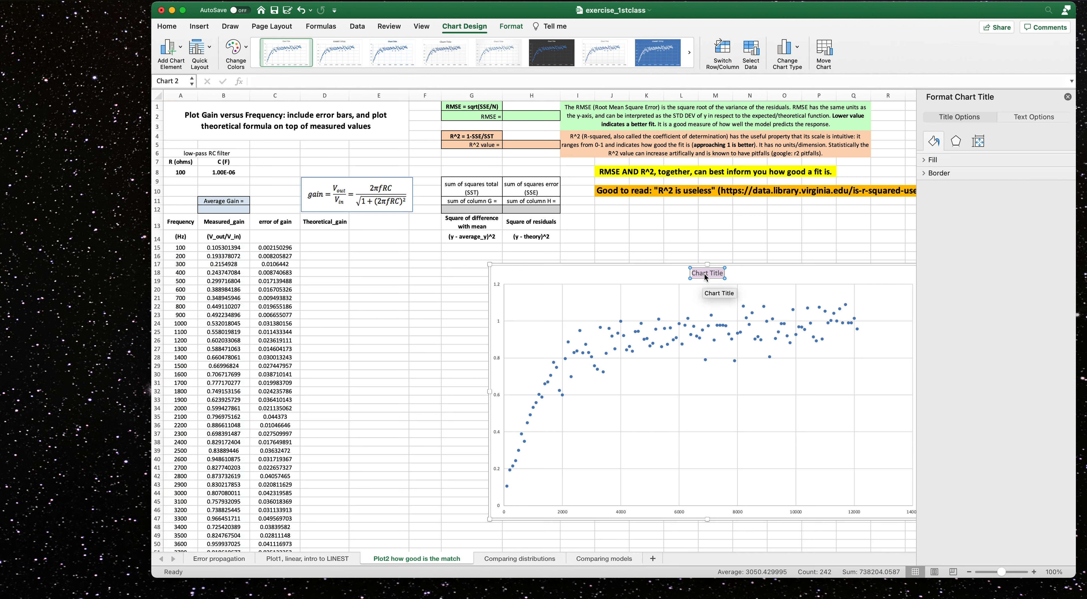
{"action": "type", "text": "Gain vs frequency"}
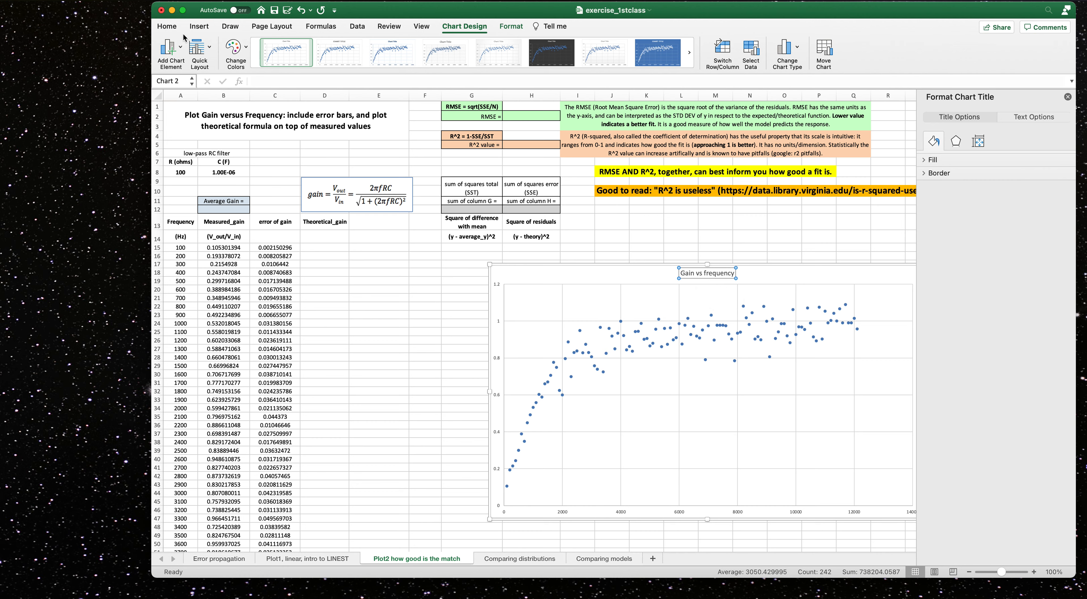
Add primary horizontal and vertical axis titles to the chart.
{"action": "left_click", "coordinate": [171, 52]}
{"action": "mouse_move", "coordinate": [197, 81]}
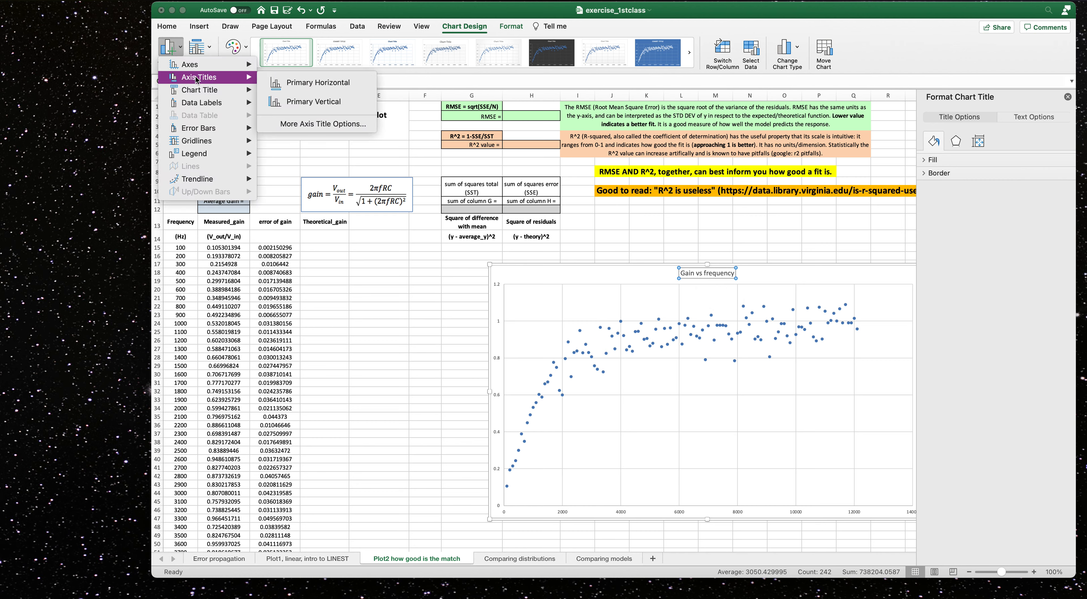
{"action": "left_click", "coordinate": [312, 77]}
{"action": "left_click", "coordinate": [172, 50]}
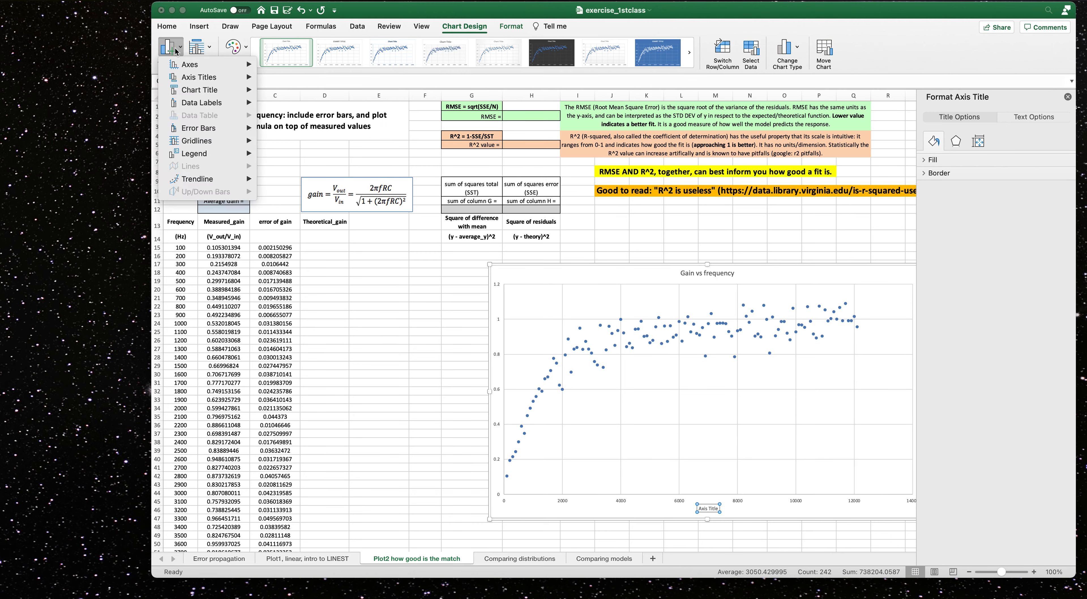
{"action": "left_click", "coordinate": [313, 101]}
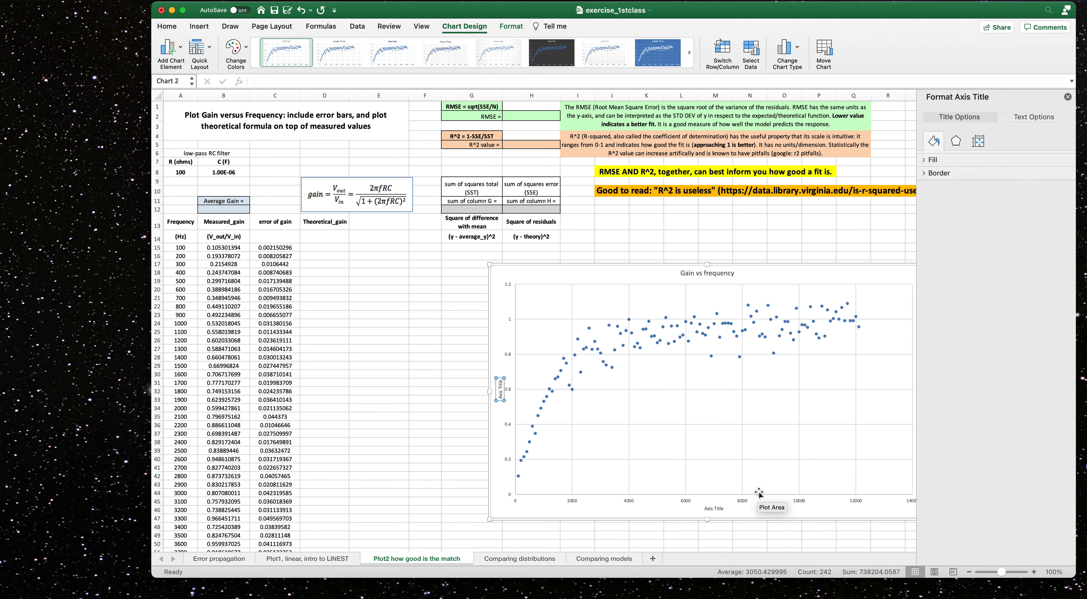
{"action": "mouse_move", "coordinate": [852, 324]}
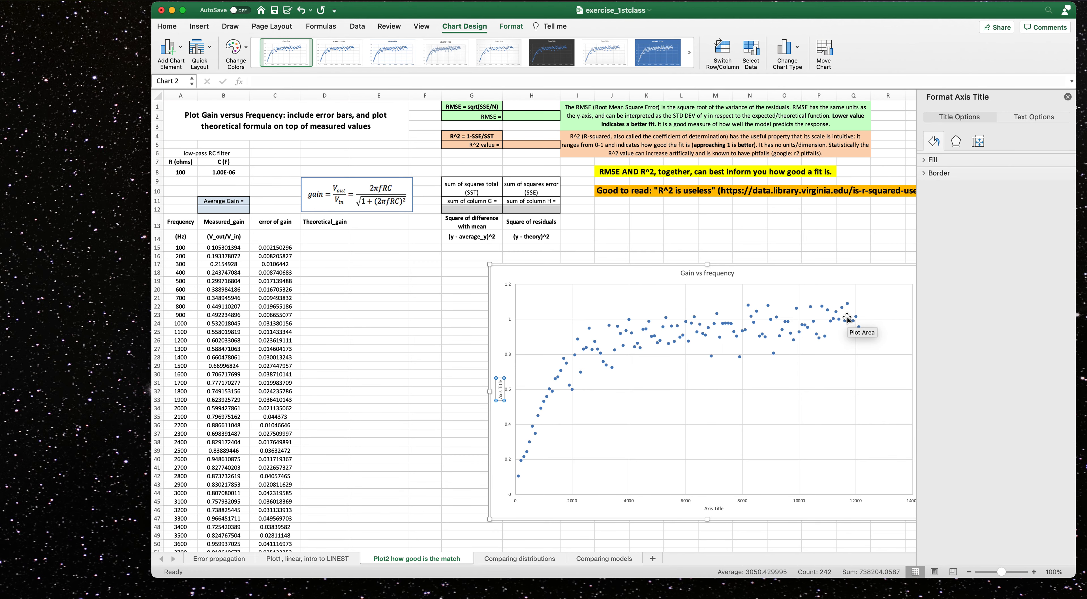
{"action": "left_click", "coordinate": [1068, 97]}
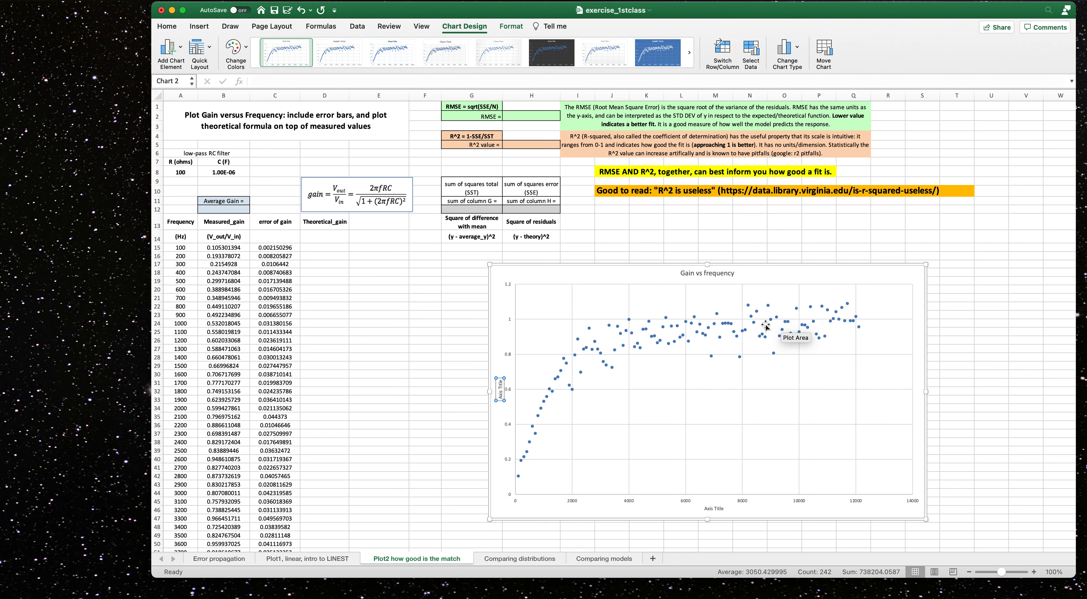
Add standard error bars to the chart's data series.
{"action": "left_click", "coordinate": [555, 271]}
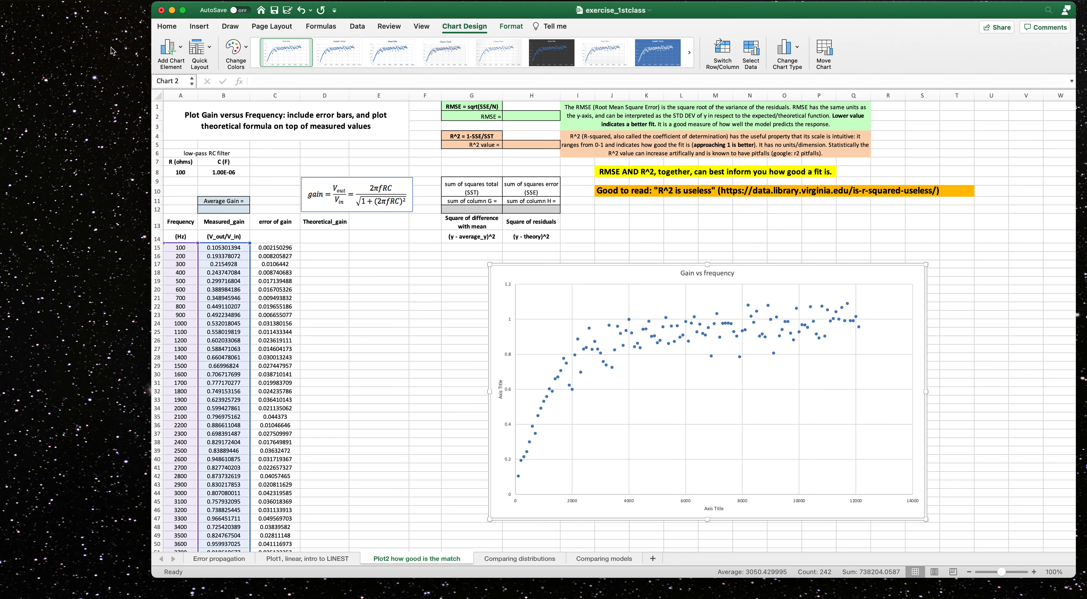
{"action": "left_click", "coordinate": [181, 51]}
{"action": "mouse_move", "coordinate": [199, 128]}
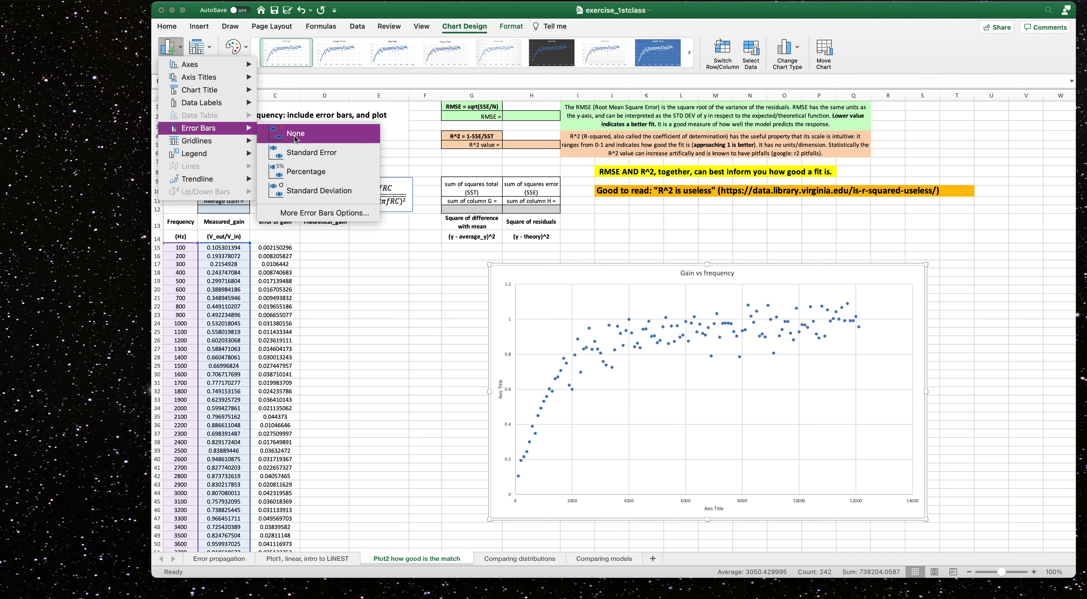
{"action": "left_click", "coordinate": [299, 152]}
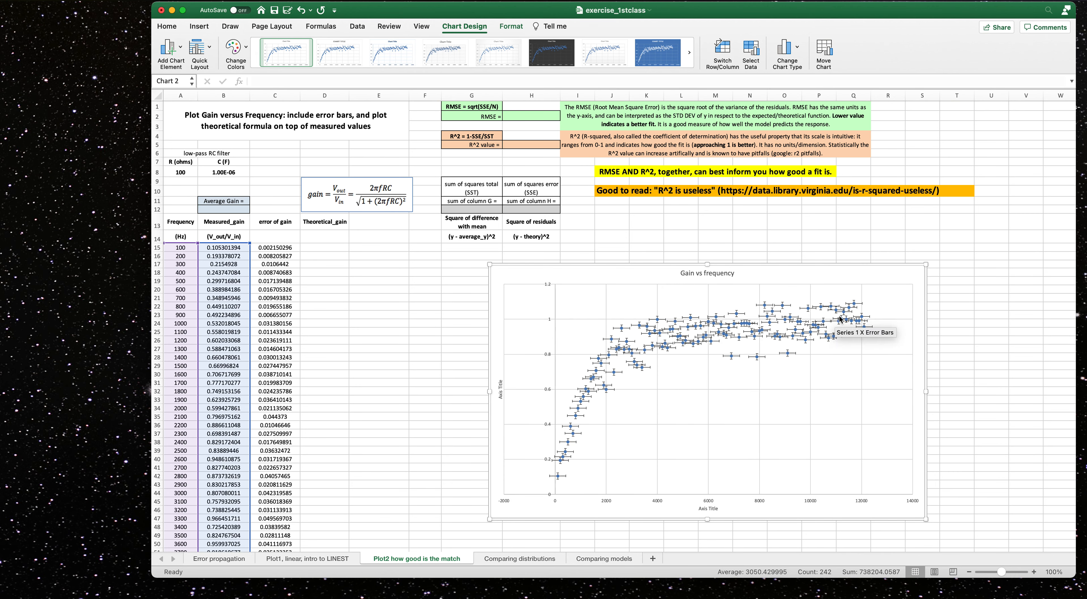
Move the chart further left and widen it so it spans about columns H to Q.
{"action": "left_click", "coordinate": [793, 355]}
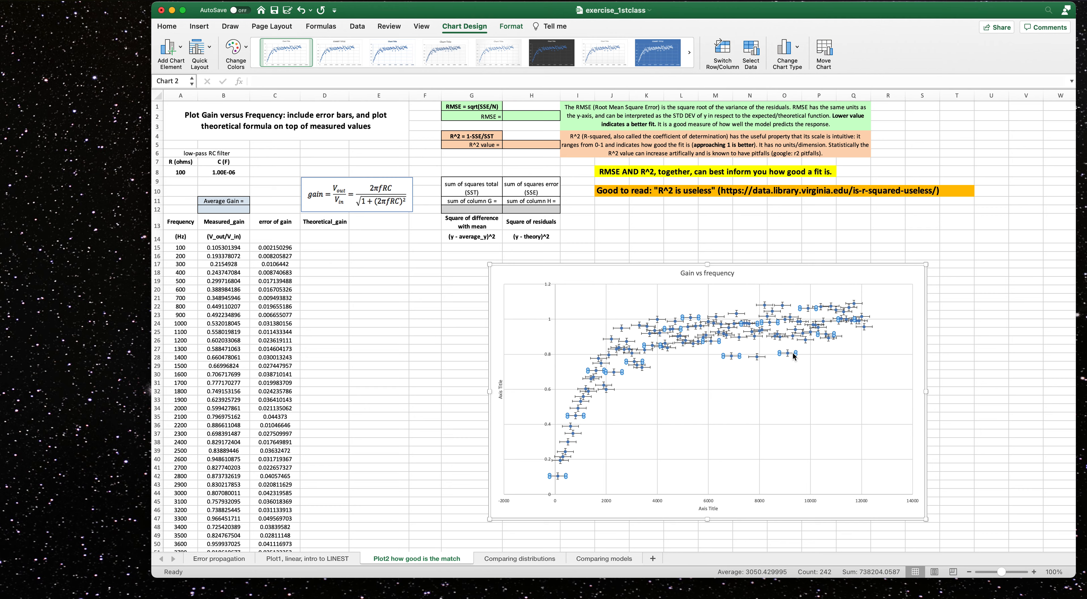
{"action": "double_click", "coordinate": [793, 356]}
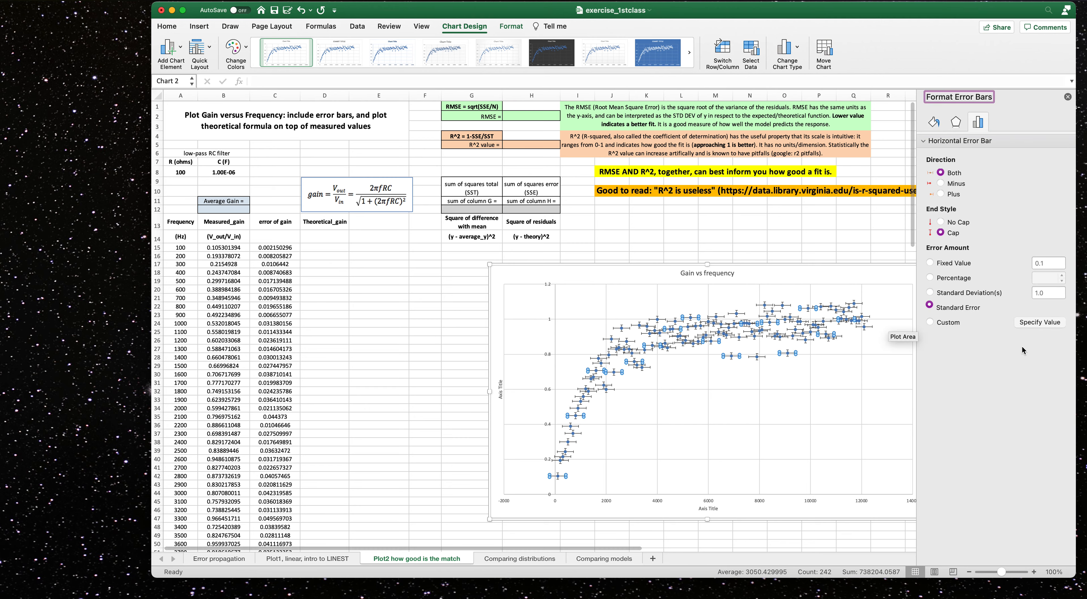
{"action": "left_click_drag", "start_coordinate": [856, 271], "coordinate": [738, 259]}
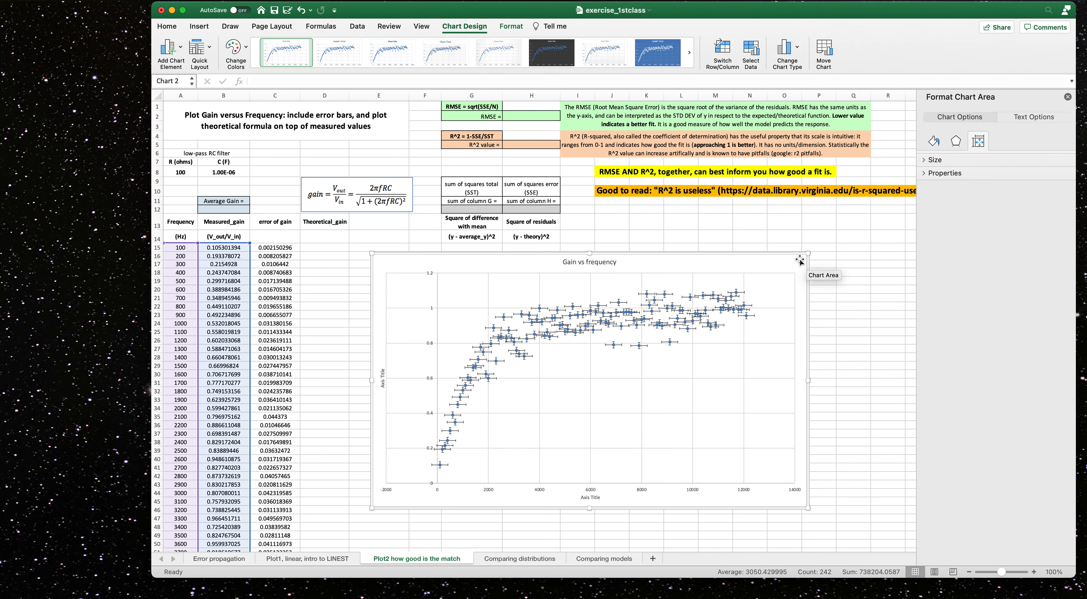
{"action": "left_click_drag", "start_coordinate": [807, 262], "coordinate": [857, 265]}
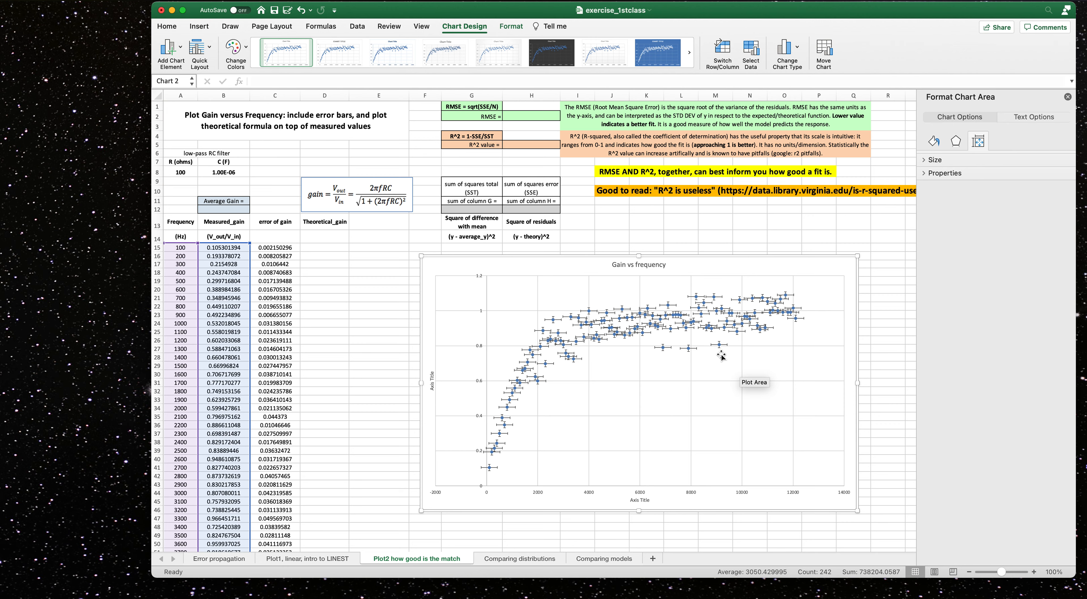
Set the horizontal error bars to a percentage error amount of 1%.
{"action": "left_click", "coordinate": [725, 347]}
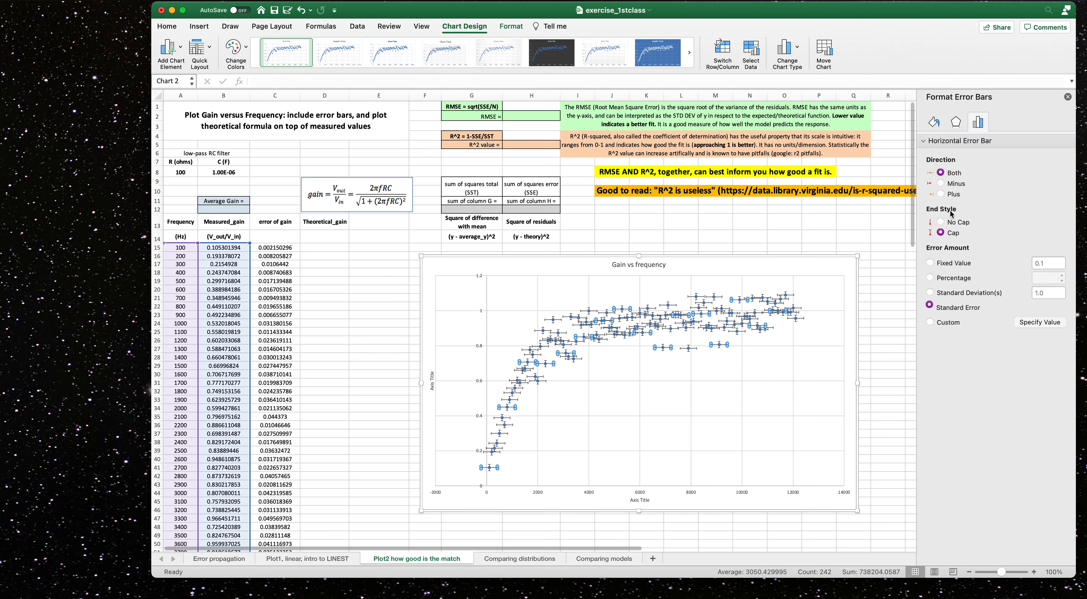
{"action": "left_click", "coordinate": [930, 322]}
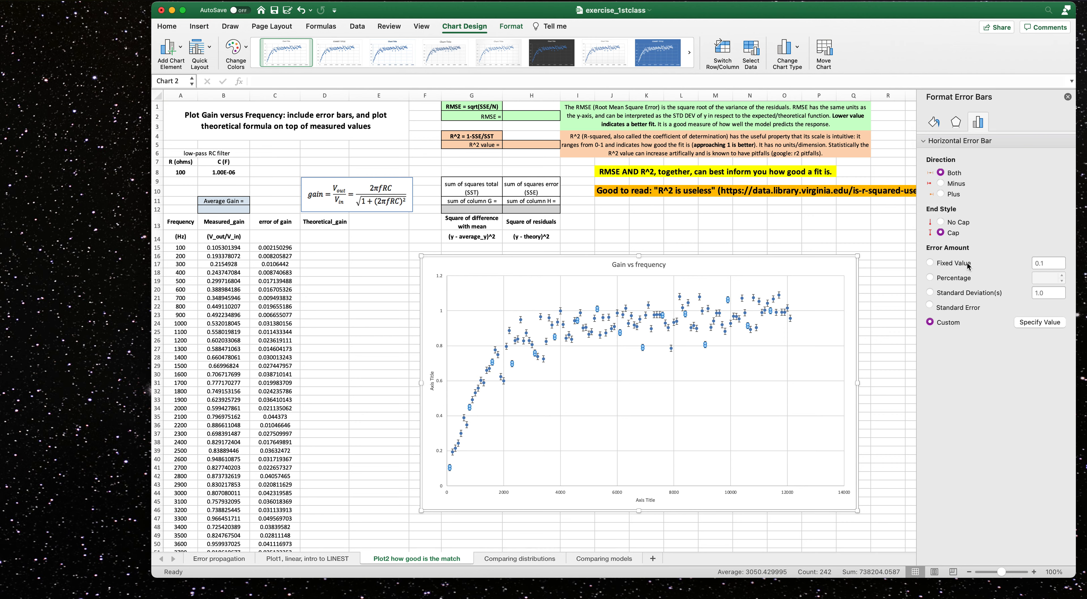
{"action": "left_click", "coordinate": [931, 264]}
{"action": "left_click", "coordinate": [1048, 263]}
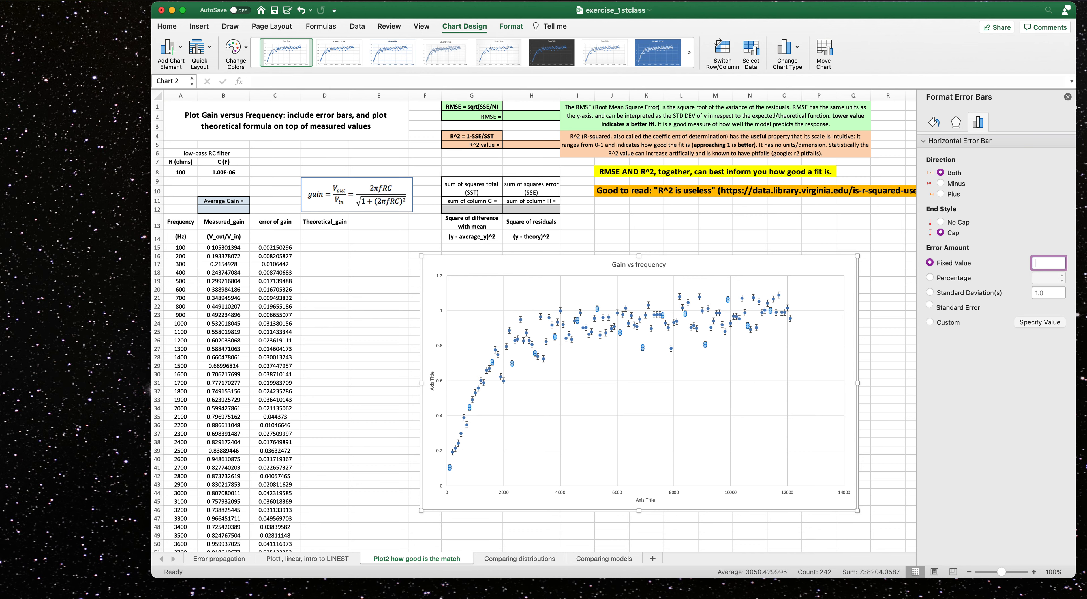
{"action": "left_click", "coordinate": [930, 280]}
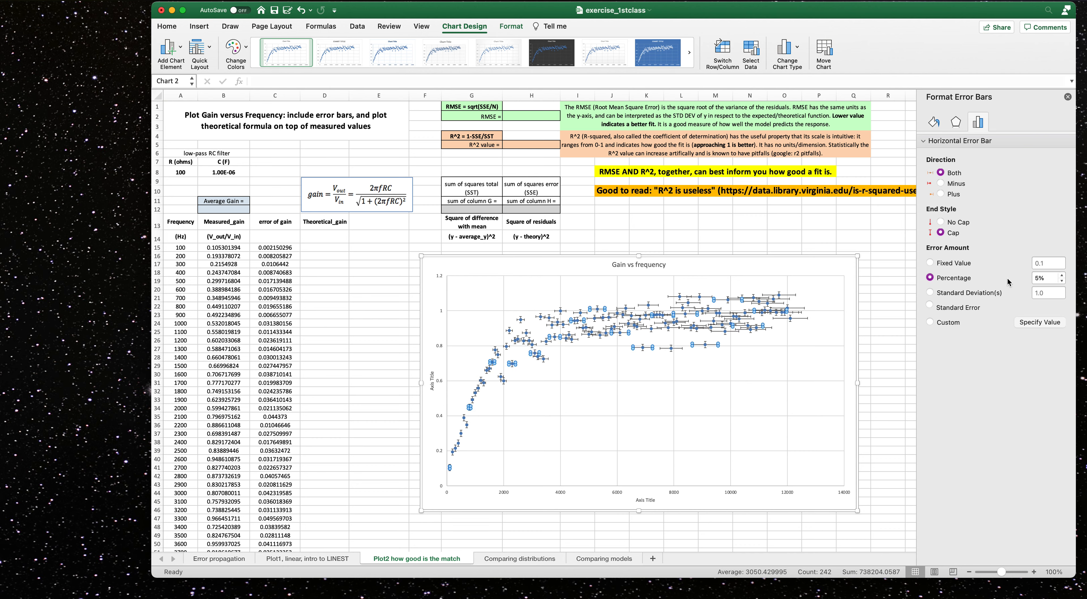
{"action": "left_click", "coordinate": [1061, 281]}
{"action": "left_click", "coordinate": [1061, 281]}
{"action": "left_click", "coordinate": [1061, 281]}
{"action": "left_click", "coordinate": [1061, 281]}
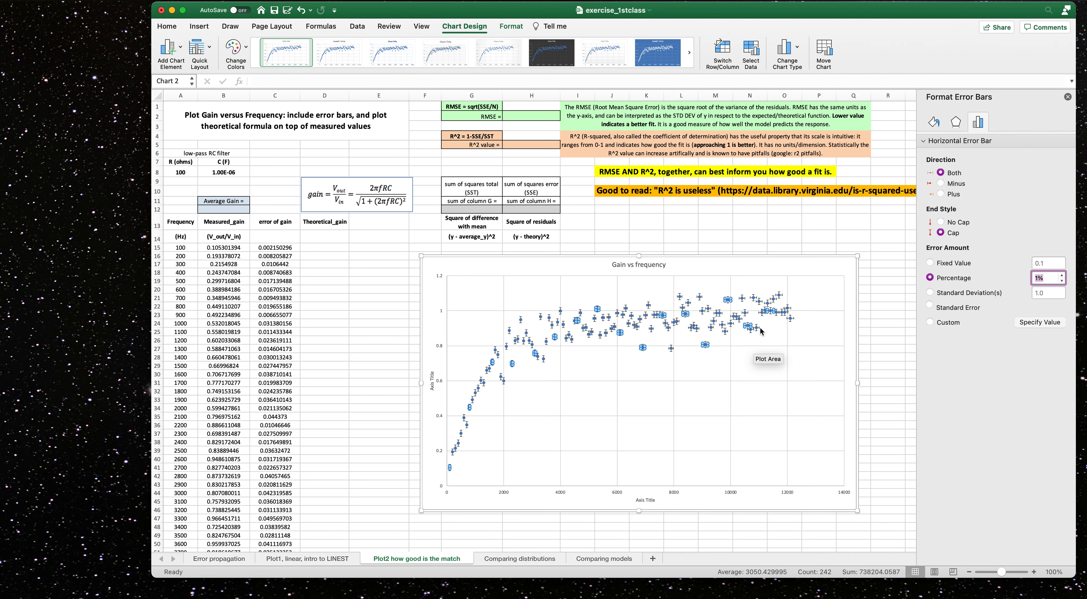
Zoom in on the chart to examine the error bars around the last data points.
{"action": "left_click", "coordinate": [792, 325]}
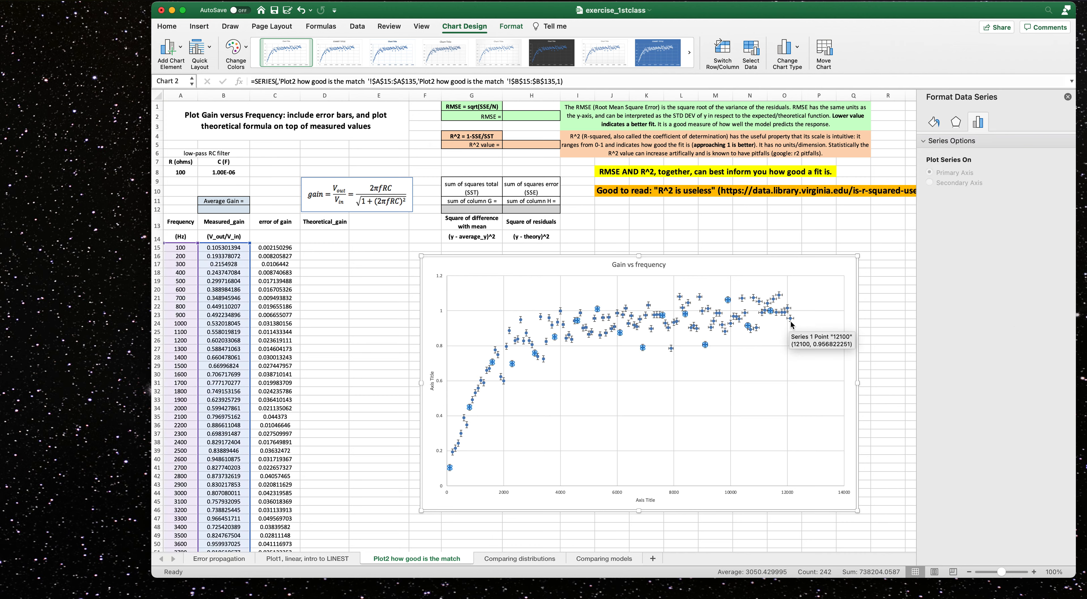
{"action": "left_click", "coordinate": [790, 320]}
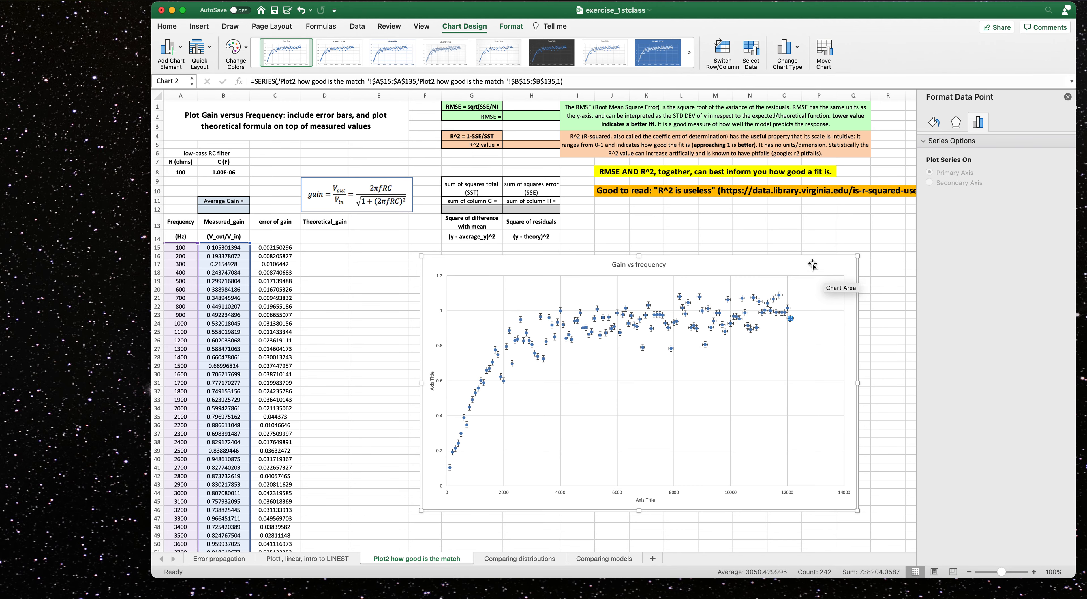
{"action": "left_click_drag", "start_coordinate": [1003, 572], "coordinate": [1018, 572]}
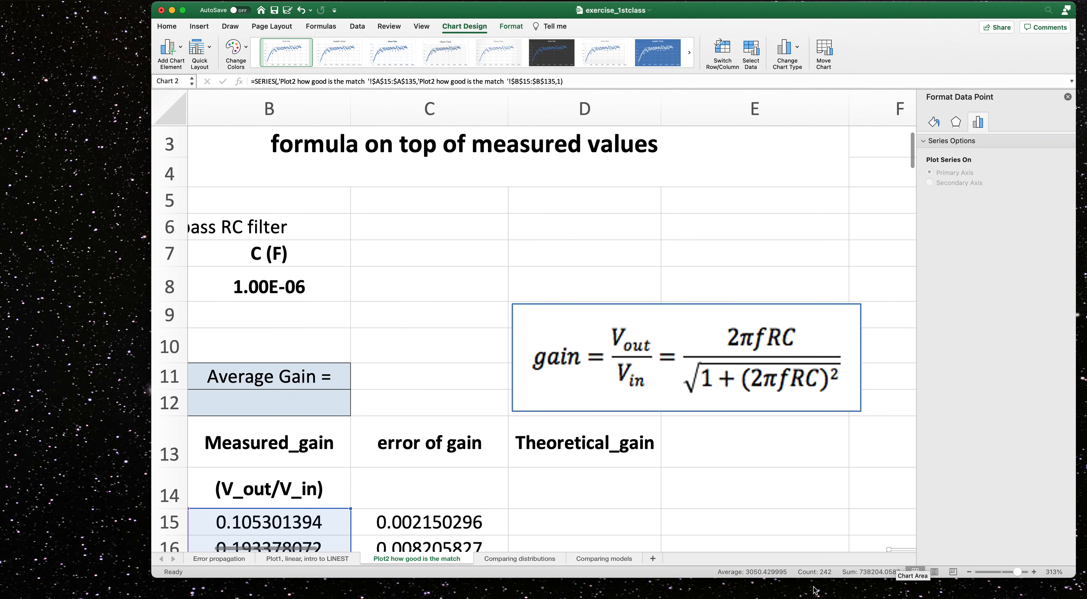
{"action": "left_click_drag", "start_coordinate": [310, 549], "coordinate": [611, 471]}
{"action": "scroll", "coordinate": [612, 471], "scroll_direction": "down", "scroll_amount": 10}
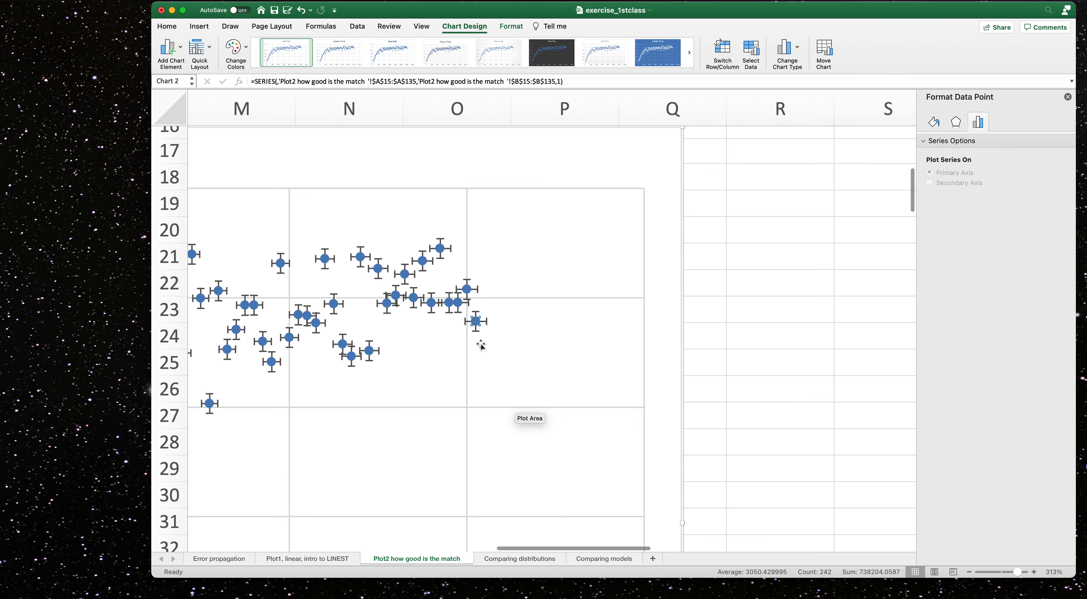
Give the vertical error bars custom values, using the error of gain range C15:C135 as the positive error value.
{"action": "left_click", "coordinate": [476, 332]}
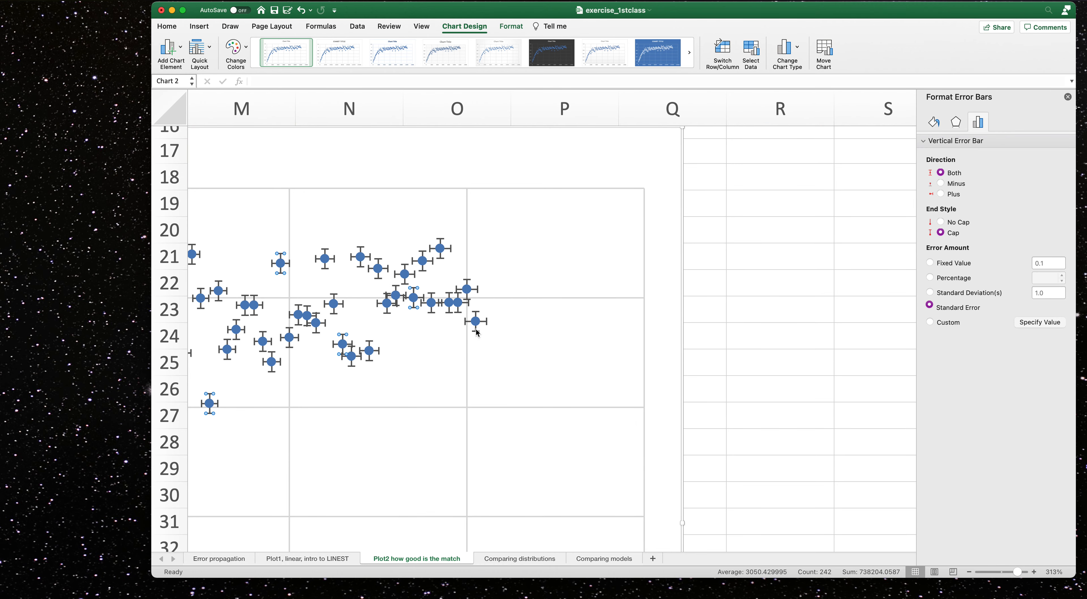
{"action": "left_click", "coordinate": [476, 329]}
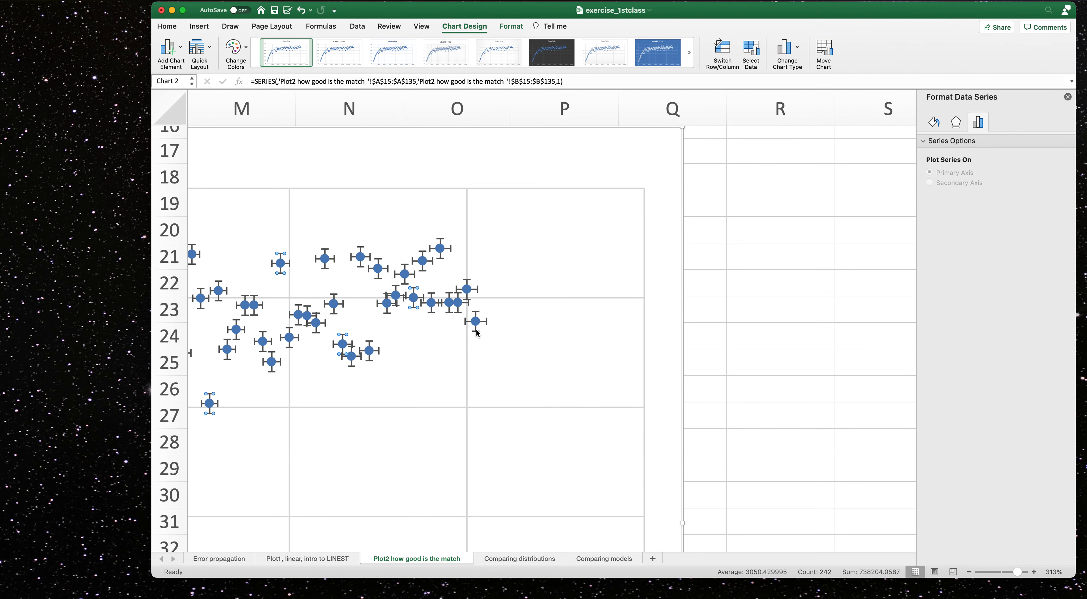
{"action": "left_click", "coordinate": [477, 333]}
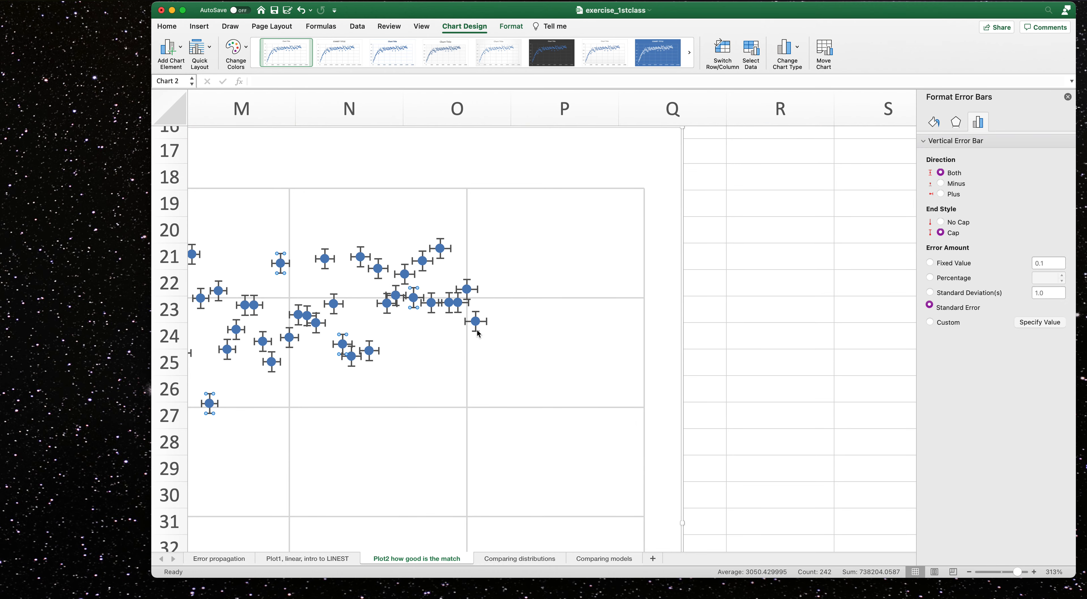
{"action": "left_click", "coordinate": [353, 365]}
{"action": "left_click", "coordinate": [353, 367]}
{"action": "left_click", "coordinate": [352, 366]}
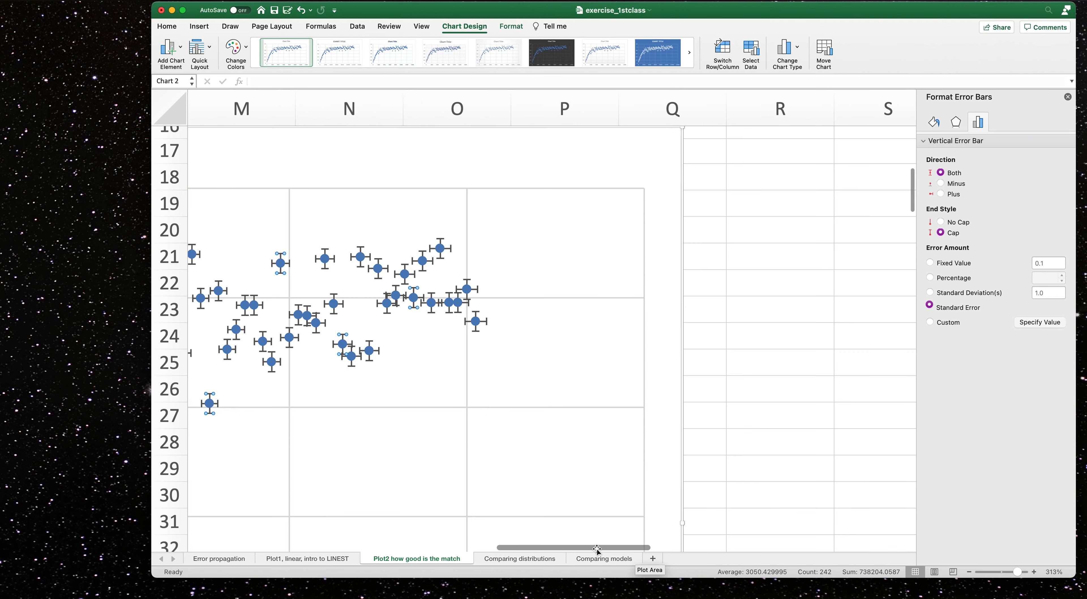
{"action": "scroll", "coordinate": [596, 549], "scroll_direction": "left", "scroll_amount": 5}
{"action": "left_click_drag", "start_coordinate": [1018, 572], "coordinate": [998, 574]}
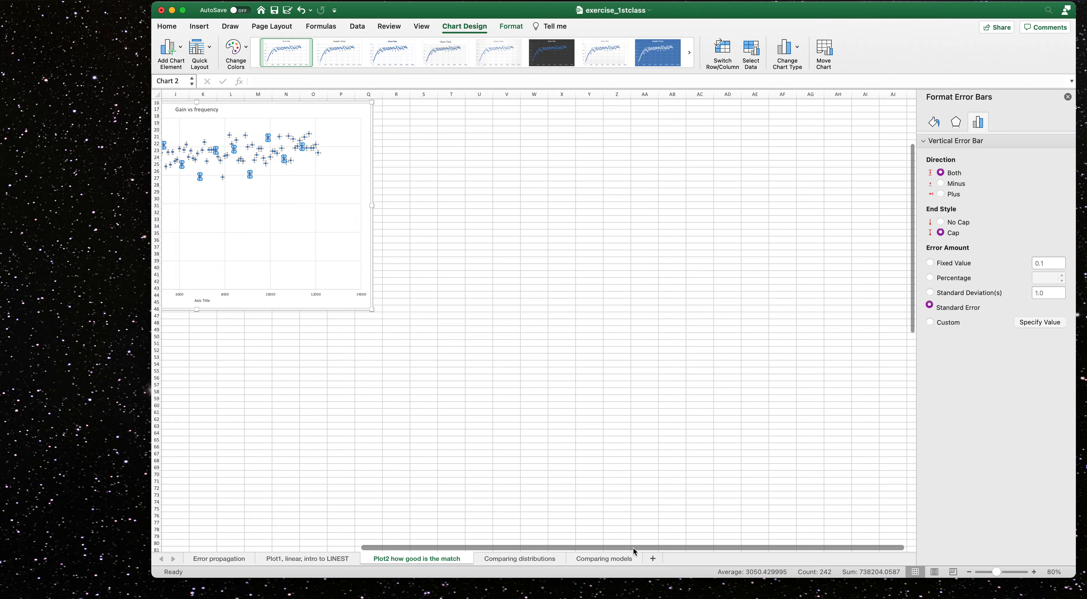
{"action": "left_click_drag", "start_coordinate": [633, 547], "coordinate": [331, 545]}
{"action": "scroll", "coordinate": [388, 402], "scroll_direction": "up", "scroll_amount": 3}
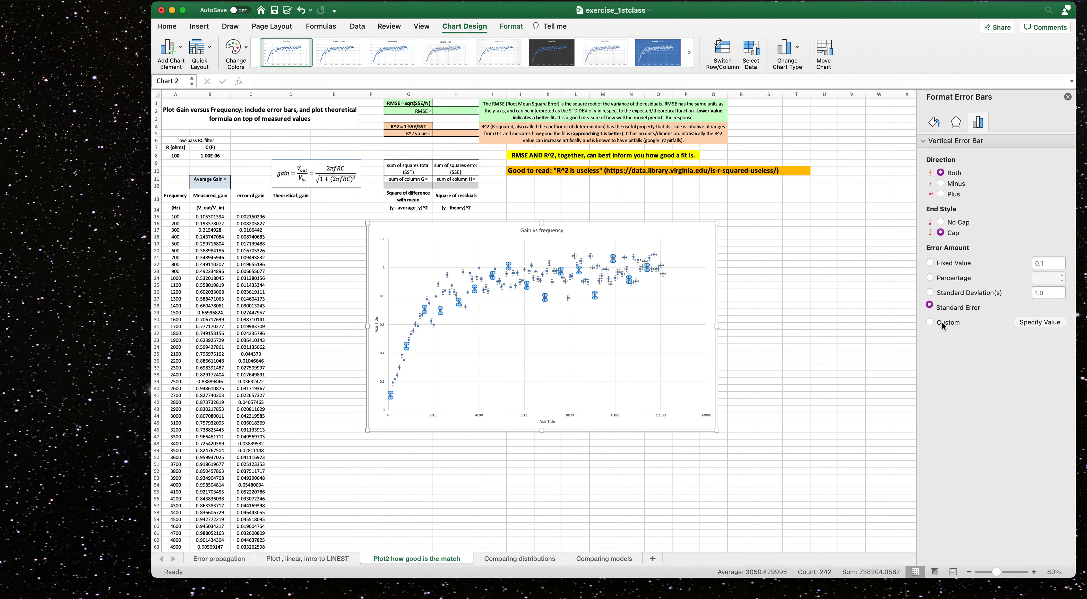
{"action": "left_click", "coordinate": [929, 322]}
{"action": "left_click", "coordinate": [1028, 322]}
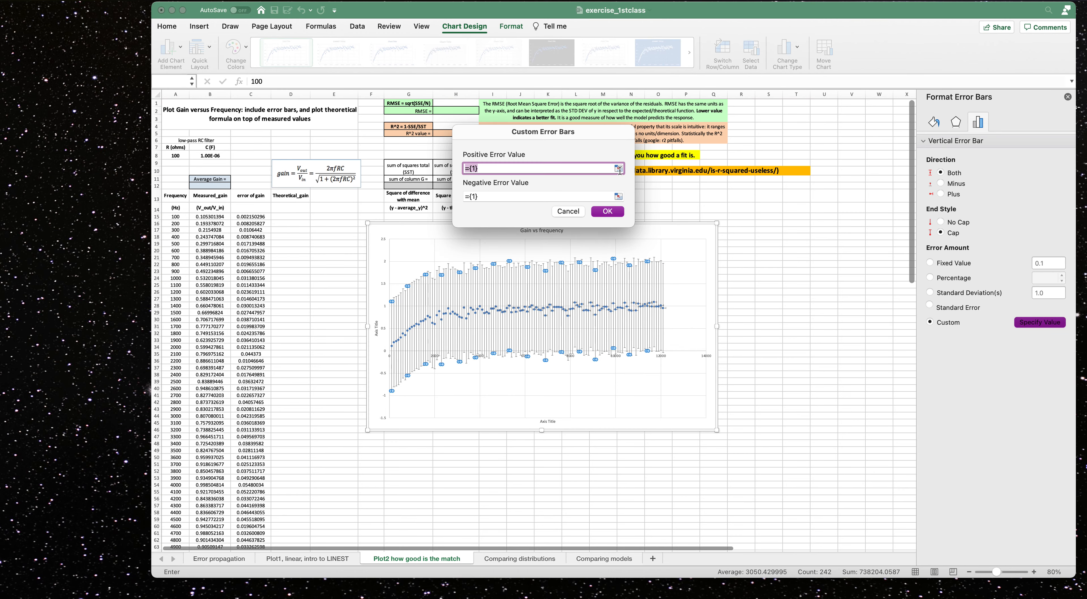
{"action": "left_click", "coordinate": [620, 168]}
{"action": "left_click_drag", "start_coordinate": [250, 217], "coordinate": [258, 531]}
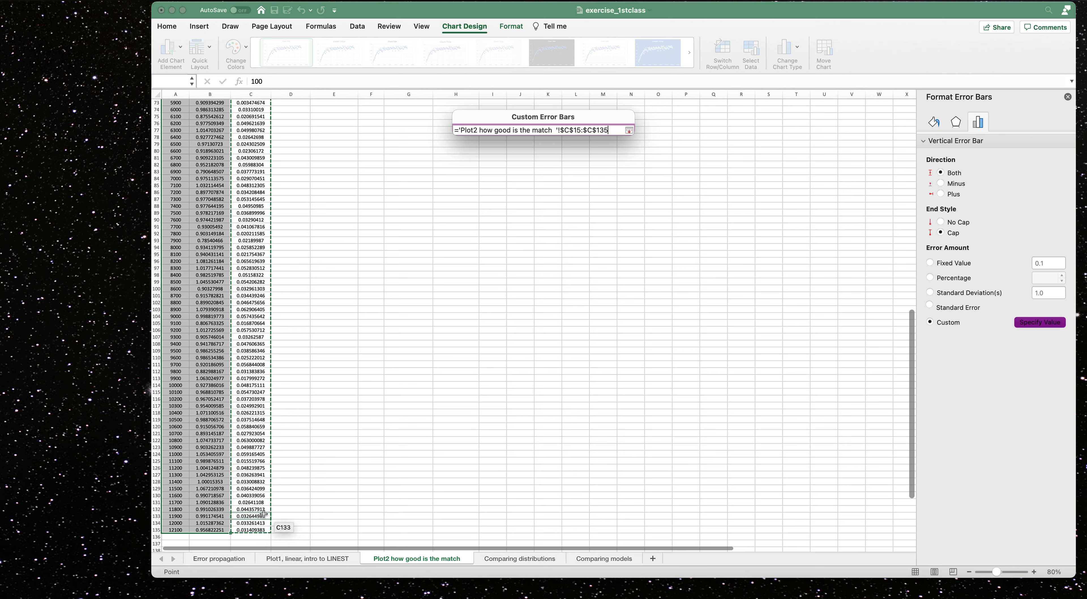
{"action": "left_click", "coordinate": [629, 131]}
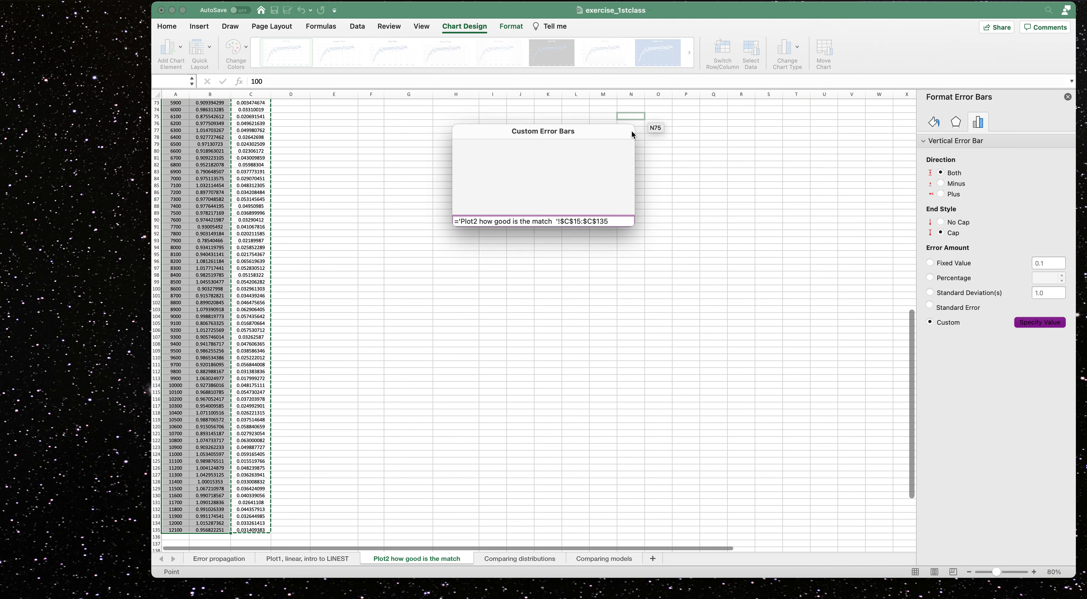
Set the negative custom error value to the same range C15:C135 and confirm the custom error bars.
{"action": "left_click", "coordinate": [618, 198]}
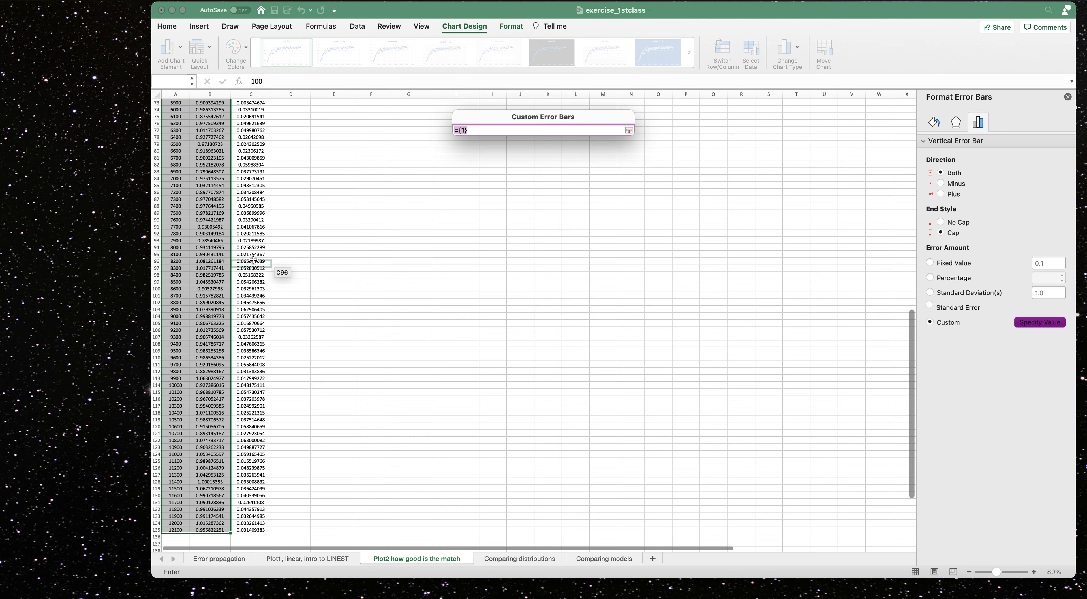
{"action": "scroll", "coordinate": [284, 272], "scroll_direction": "up", "scroll_amount": 20}
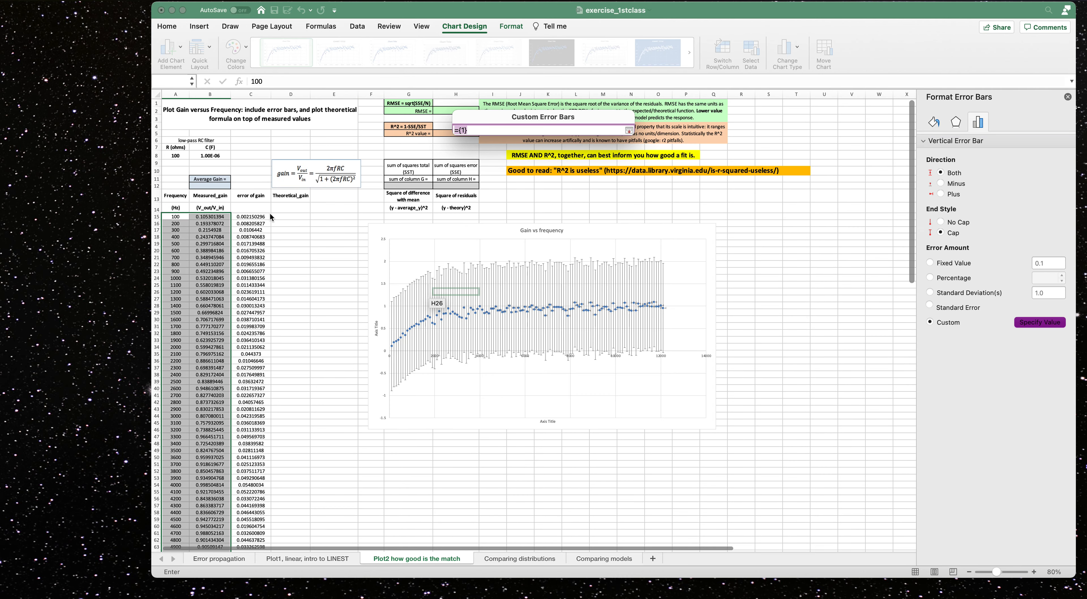
{"action": "left_click_drag", "start_coordinate": [262, 220], "coordinate": [272, 524]}
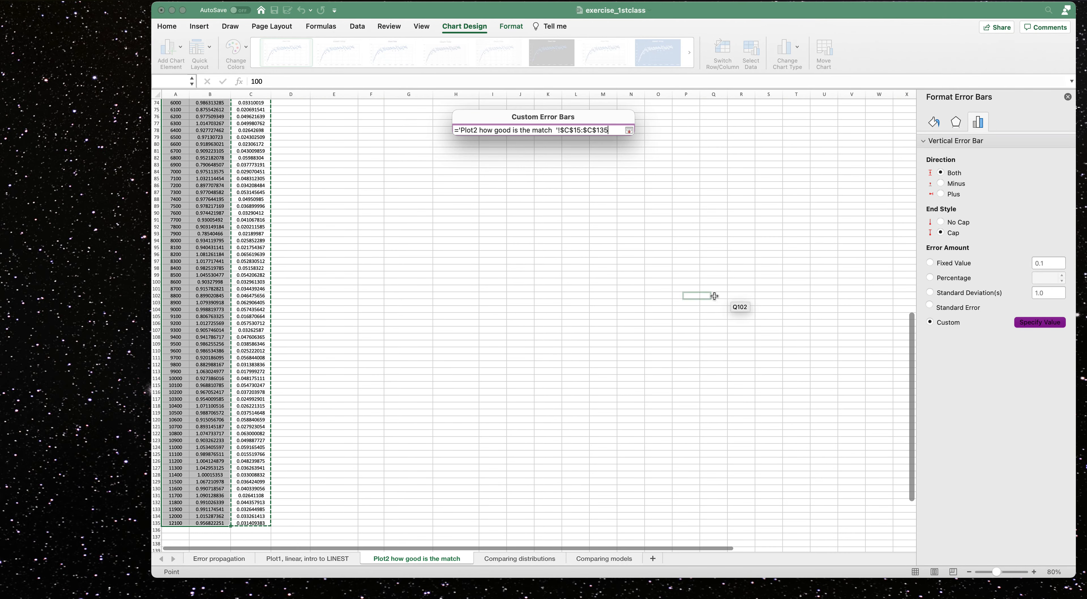
{"action": "scroll", "coordinate": [913, 218], "scroll_direction": "up", "scroll_amount": 5}
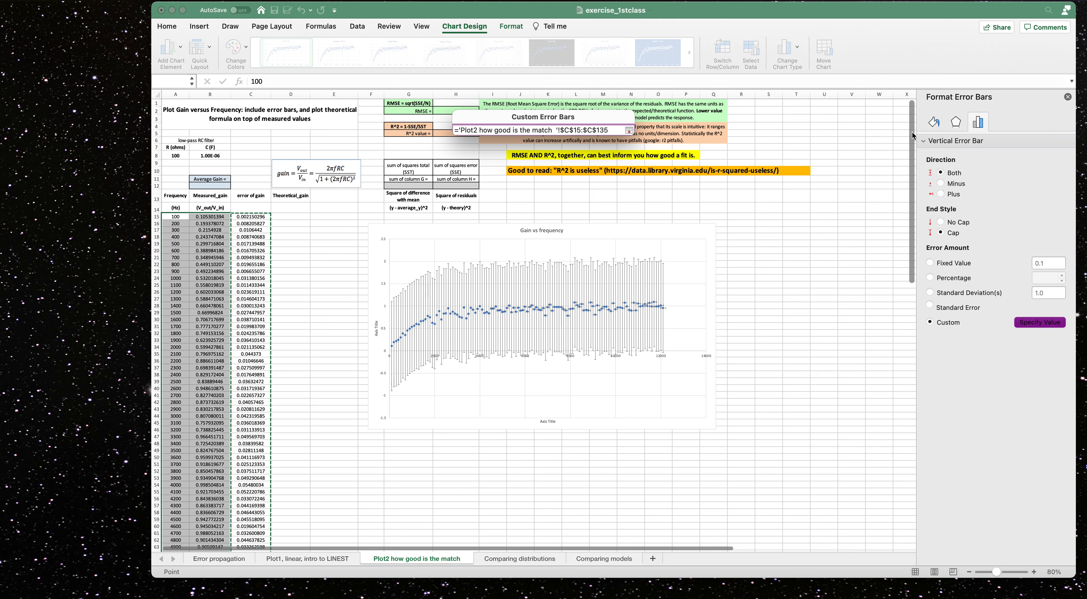
{"action": "left_click", "coordinate": [629, 131]}
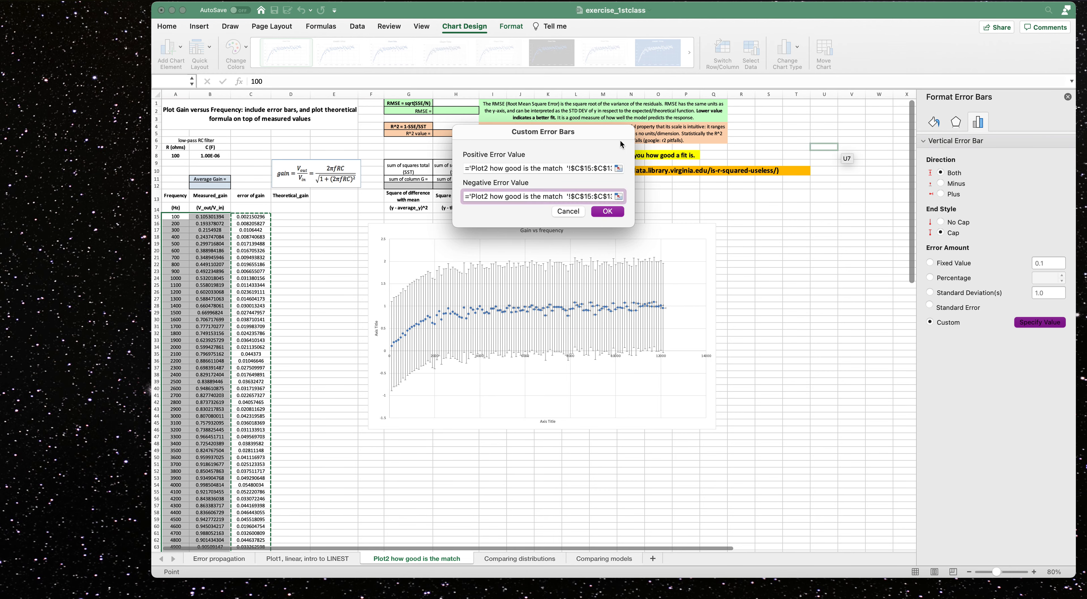
{"action": "left_click", "coordinate": [607, 211]}
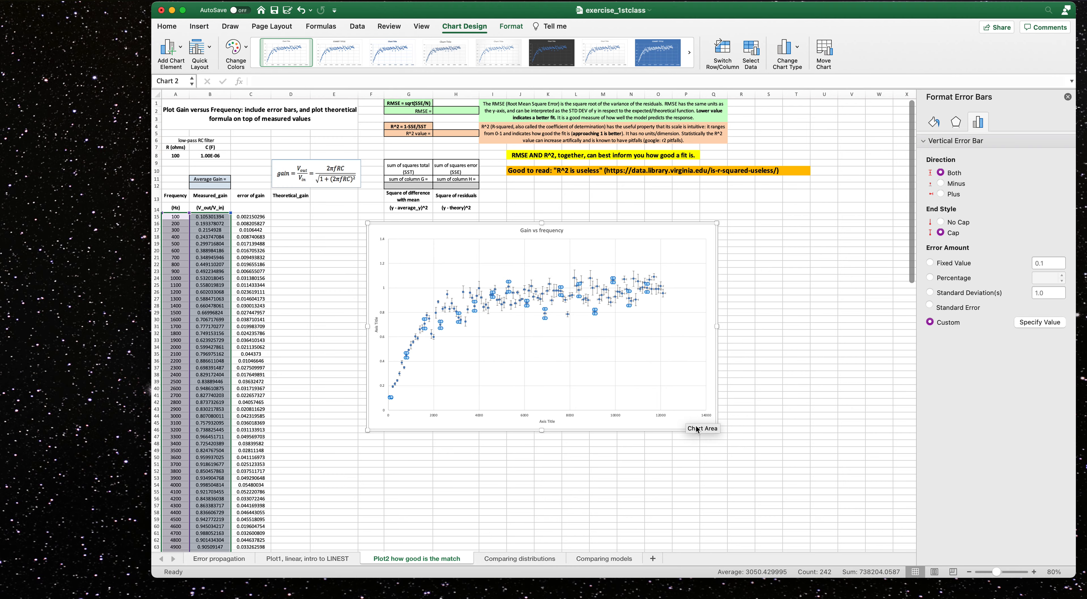
Close the formatting pane and move the chart right so it spans about columns I to Q.
{"action": "left_click_drag", "start_coordinate": [996, 572], "coordinate": [1003, 574]}
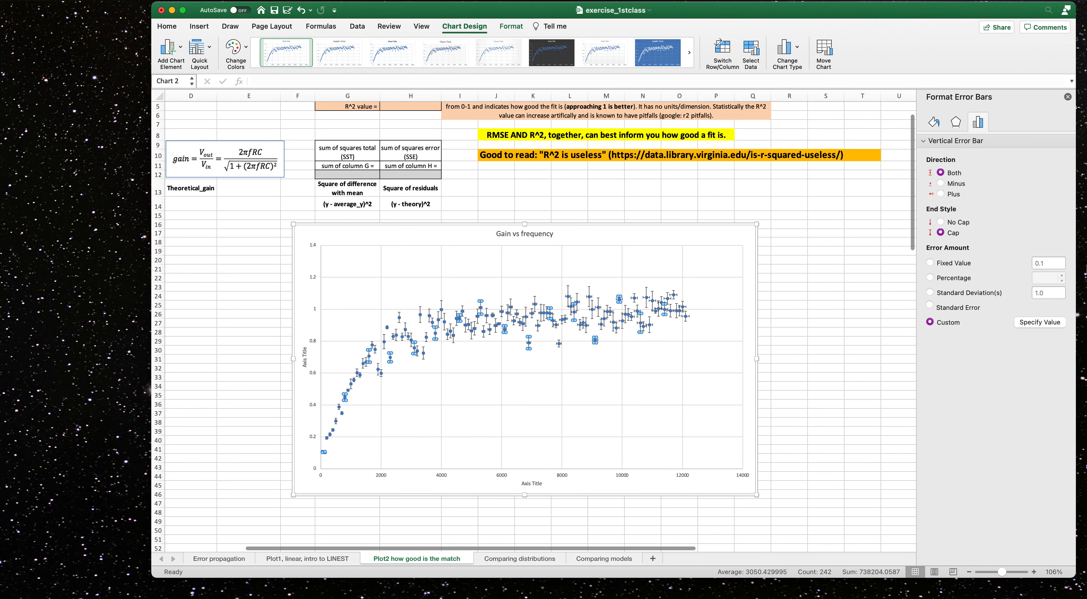
{"action": "left_click", "coordinate": [1067, 96]}
{"action": "left_click_drag", "start_coordinate": [834, 549], "coordinate": [601, 551]}
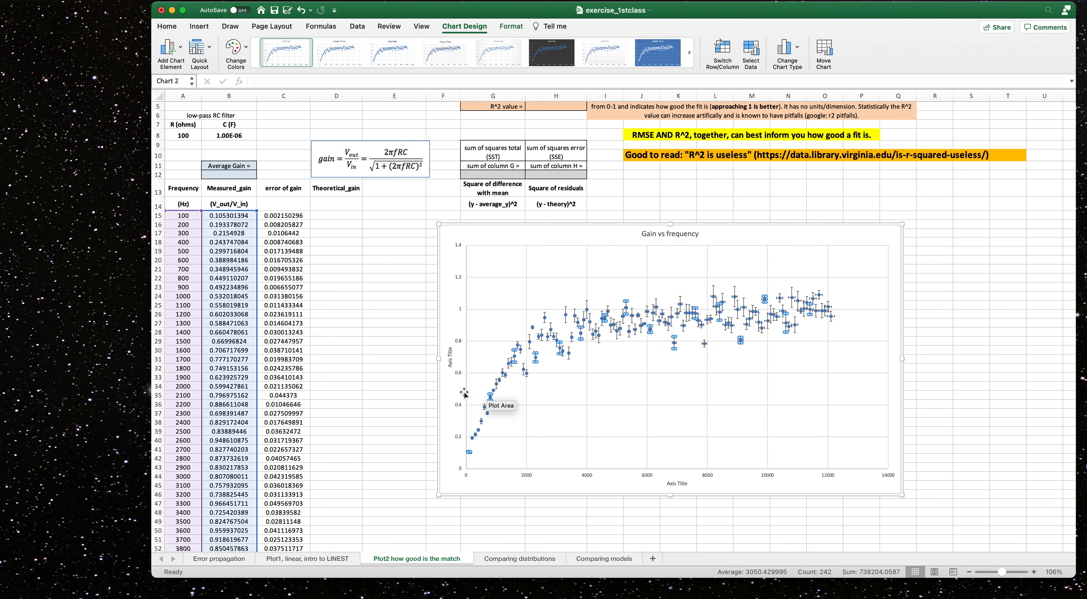
{"action": "left_click", "coordinate": [940, 297]}
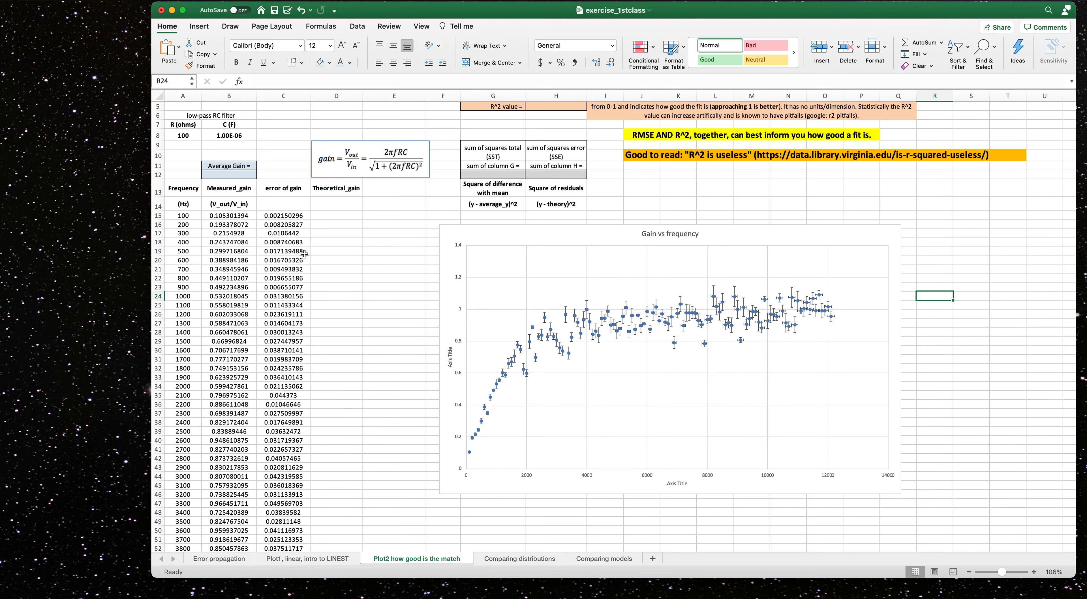
{"action": "scroll", "coordinate": [304, 253], "scroll_direction": "up", "scroll_amount": 4}
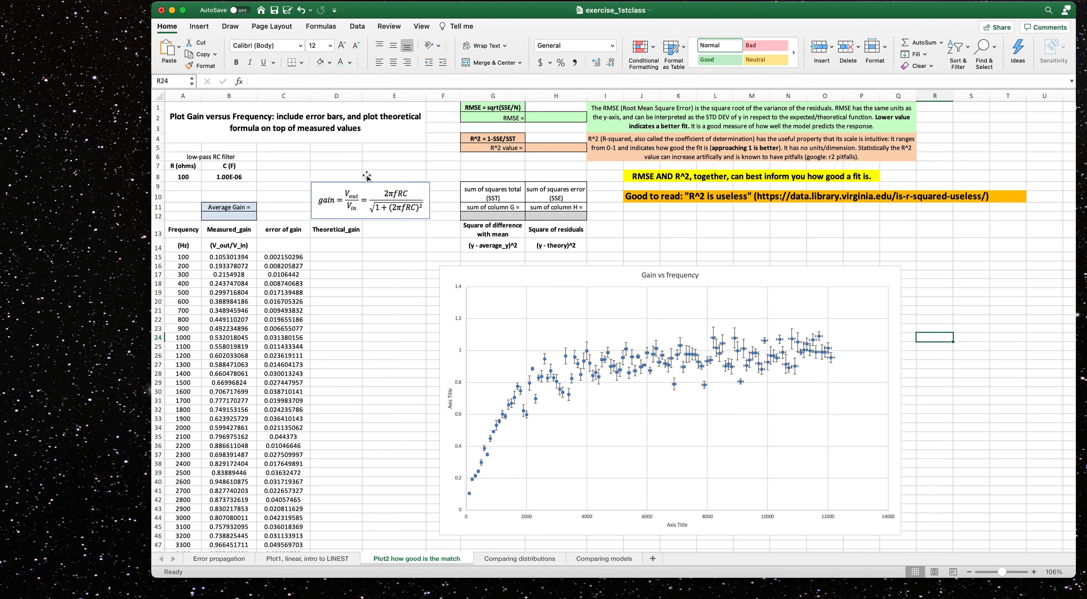
{"action": "left_click_drag", "start_coordinate": [535, 266], "coordinate": [689, 245]}
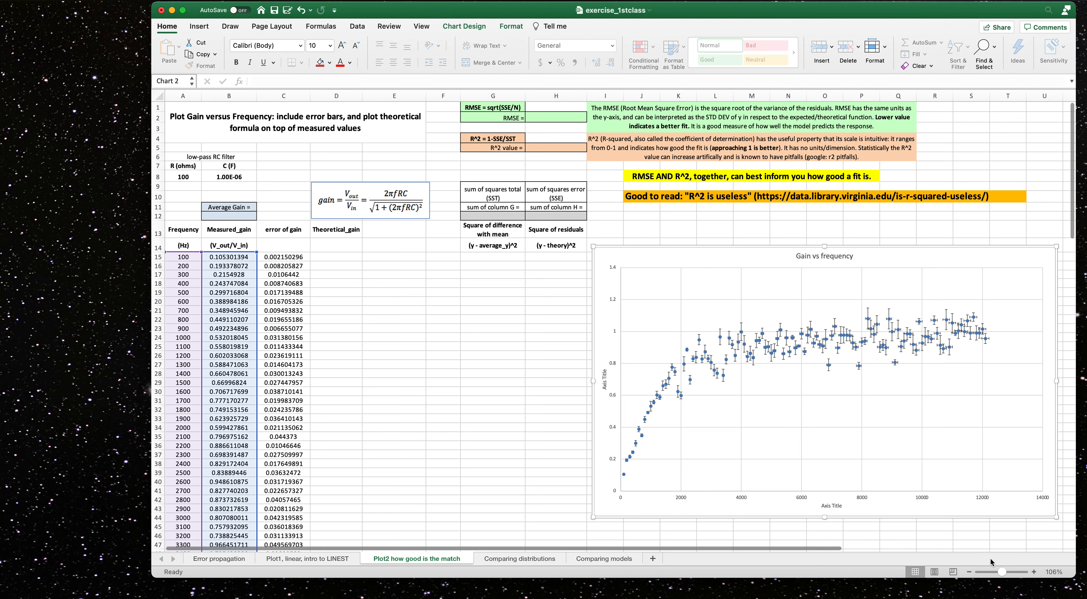
Zoom in and examine the theoretical gain formula and the column headings at the top of the sheet.
{"action": "left_click", "coordinate": [1004, 574]}
{"action": "left_click", "coordinate": [1011, 574]}
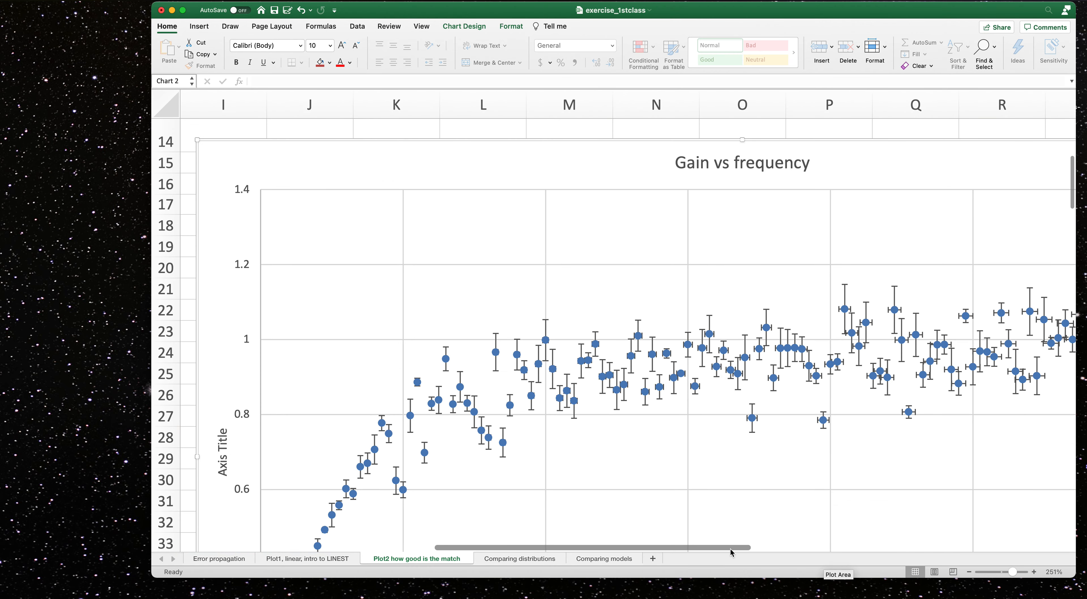
{"action": "left_click_drag", "start_coordinate": [729, 549], "coordinate": [468, 549]}
{"action": "scroll", "coordinate": [555, 417], "scroll_direction": "up", "scroll_amount": 10}
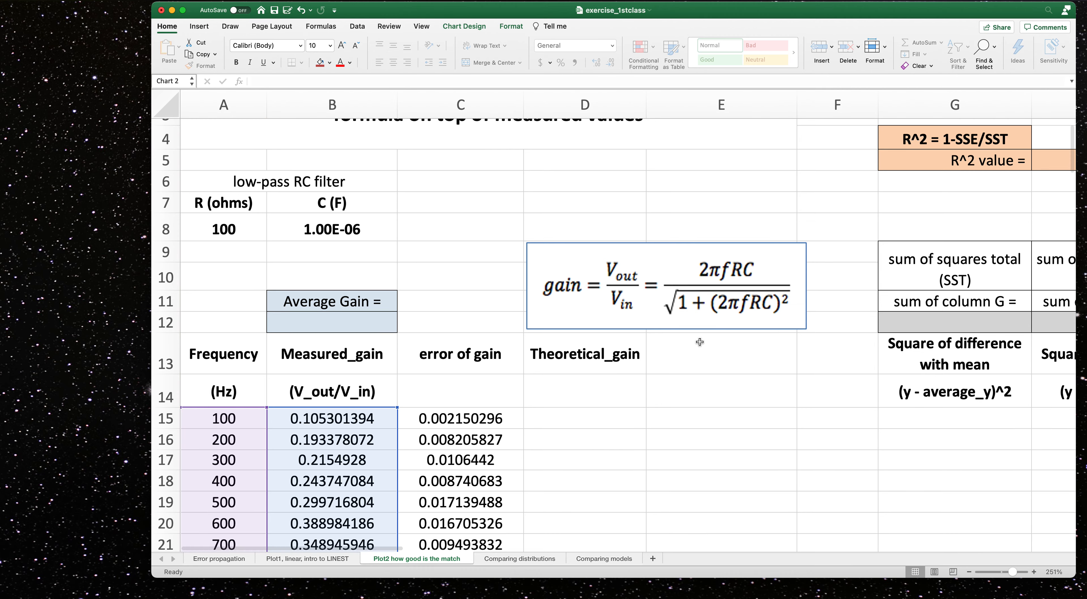
{"action": "scroll", "coordinate": [700, 343], "scroll_direction": "up", "scroll_amount": 2}
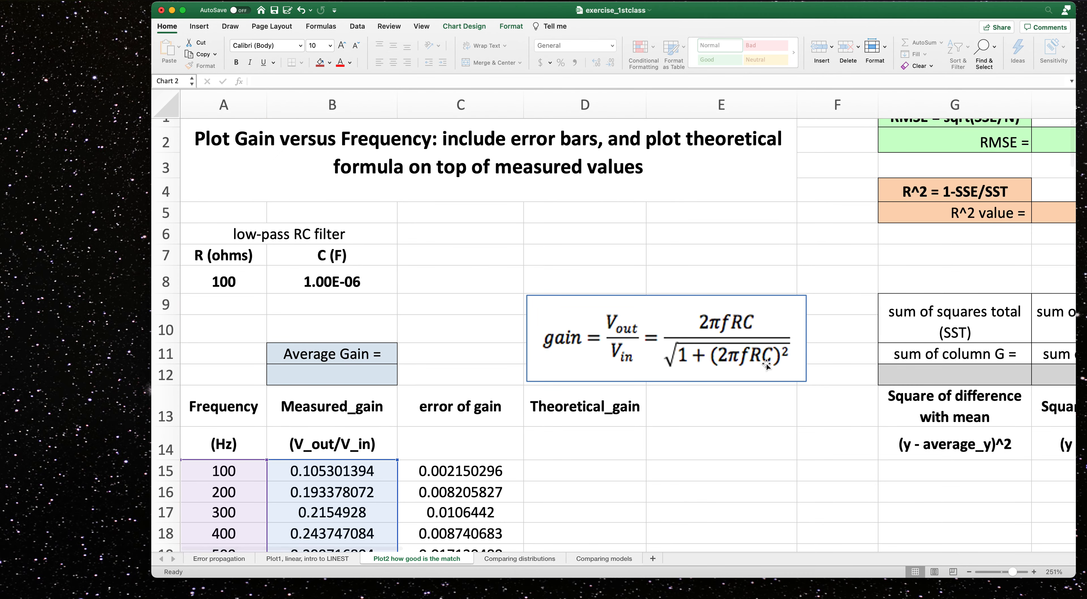
{"action": "scroll", "coordinate": [320, 300], "scroll_direction": "up", "scroll_amount": 1}
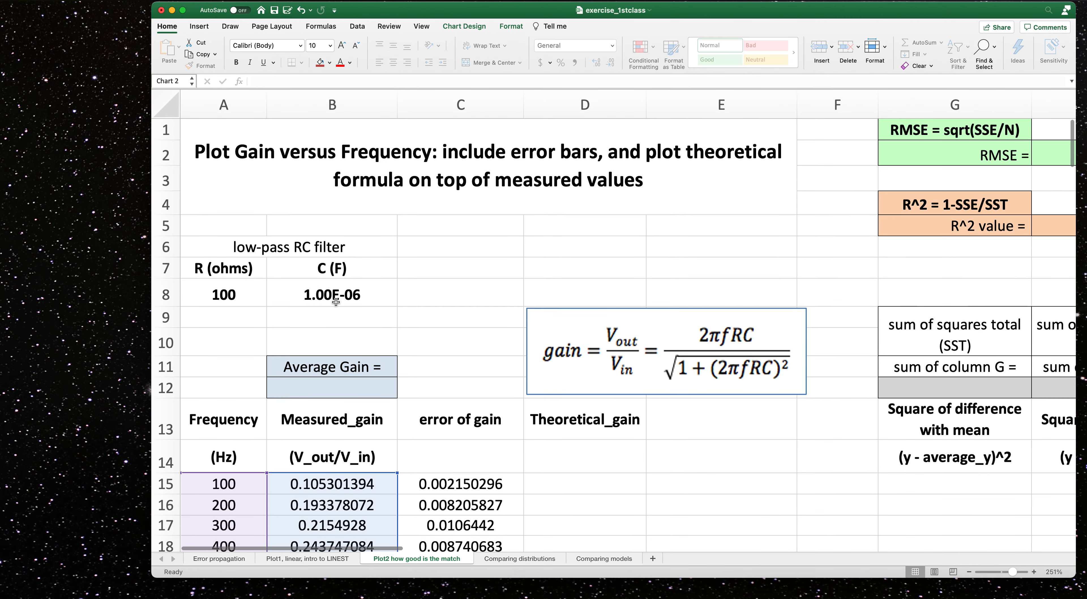
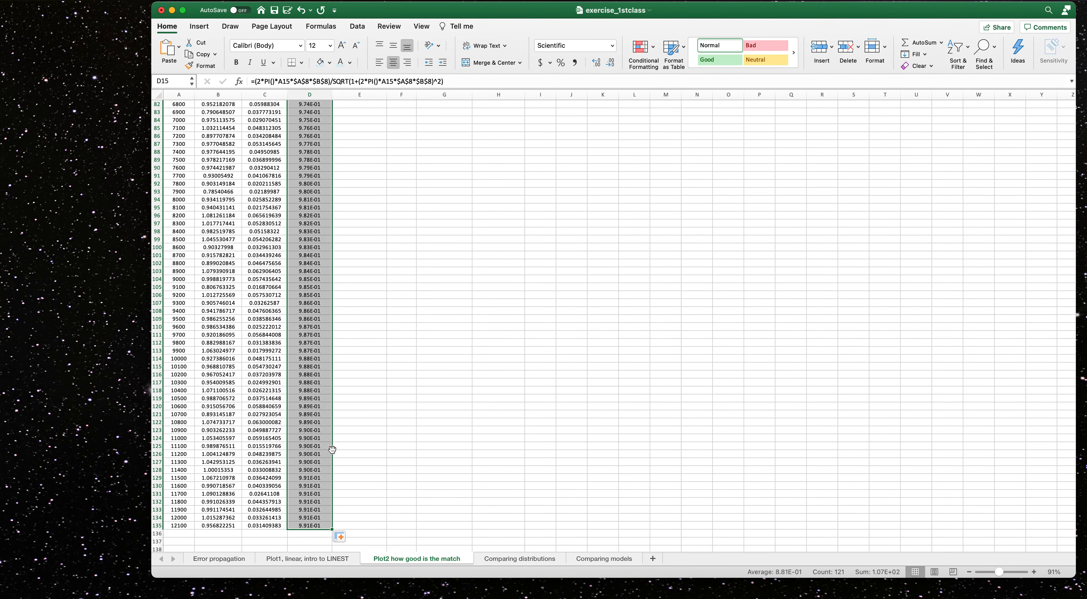
Add a second series to the chart's data source, using frequency range A15:A135 as its X values.
{"action": "scroll", "coordinate": [330, 446], "scroll_direction": "up", "scroll_amount": 20}
{"action": "scroll", "coordinate": [332, 449], "scroll_direction": "up", "scroll_amount": 1}
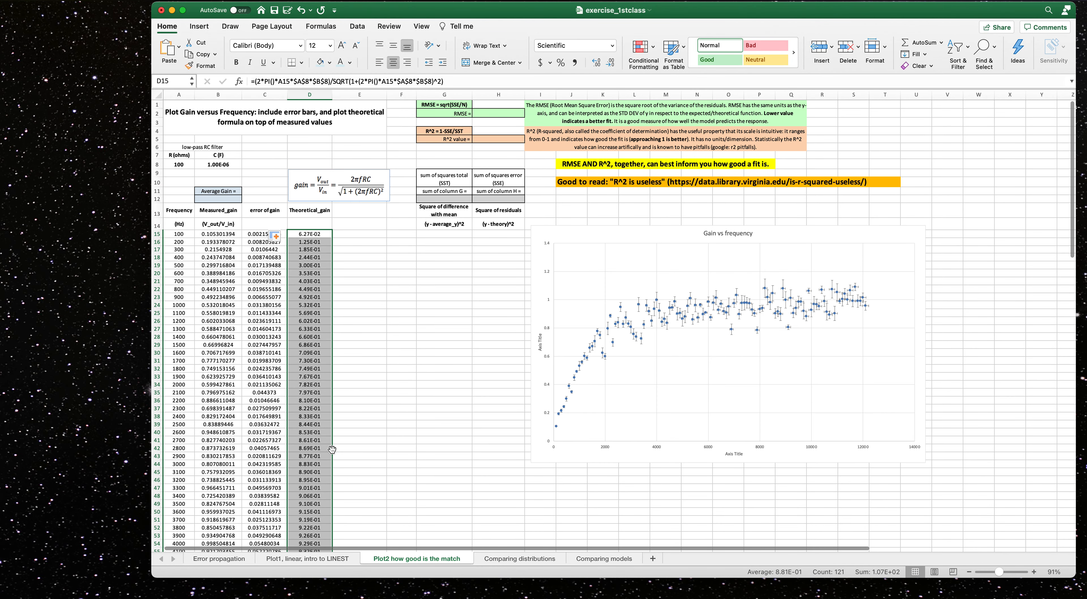
{"action": "mouse_move", "coordinate": [849, 305]}
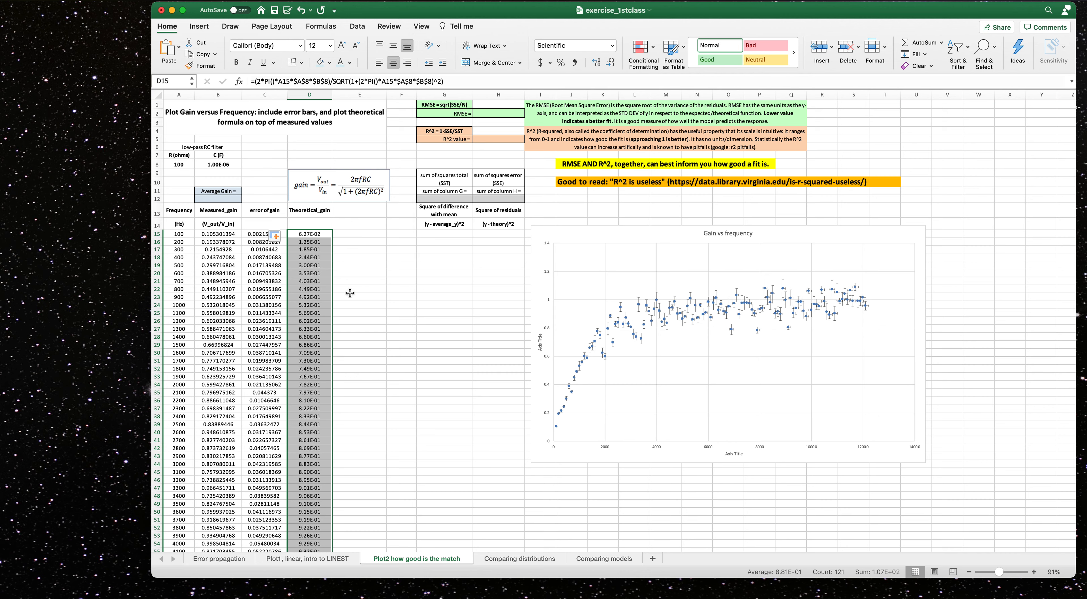
{"action": "left_click", "coordinate": [348, 275]}
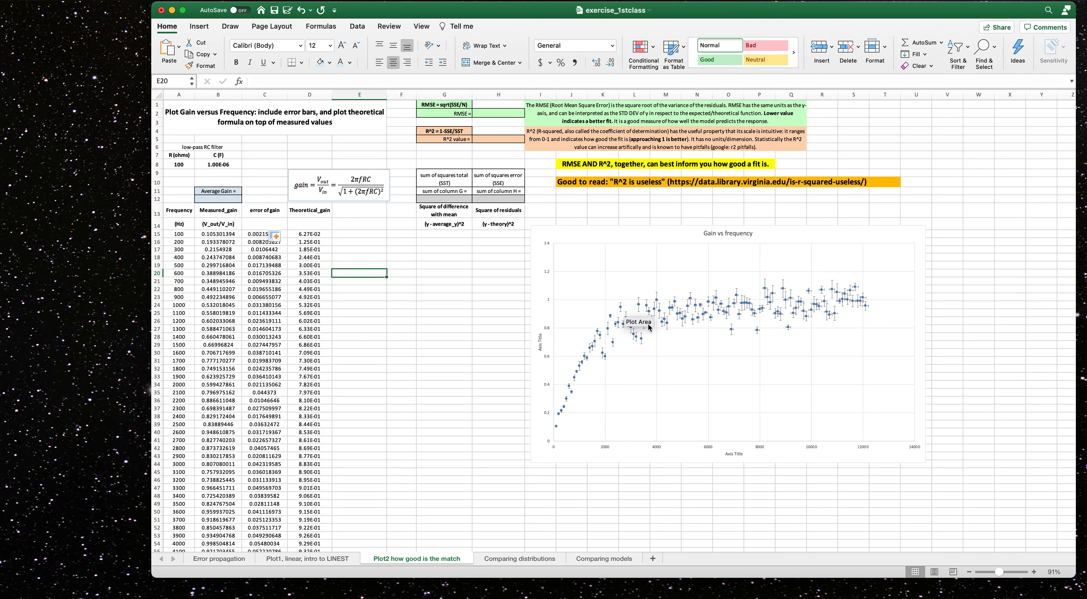
{"action": "left_click_drag", "start_coordinate": [670, 230], "coordinate": [674, 229]}
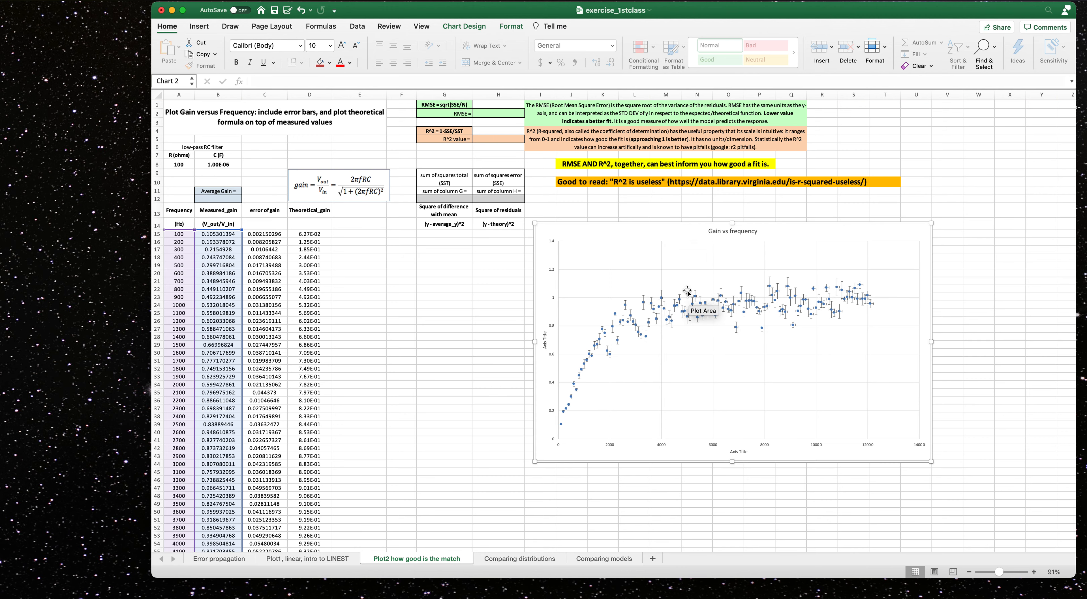
{"action": "right_click", "coordinate": [680, 277]}
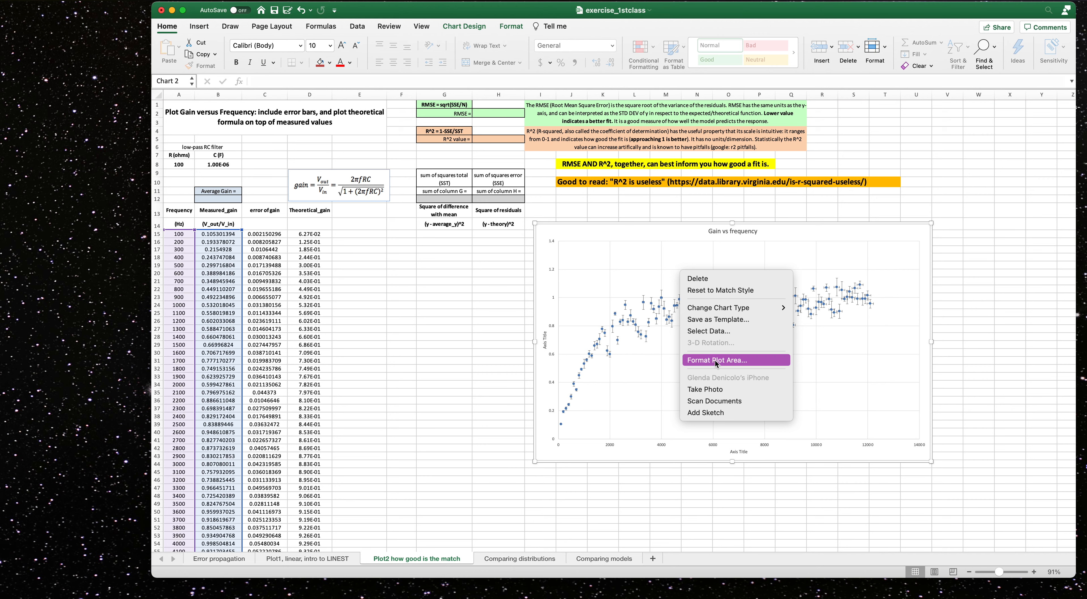
{"action": "left_click", "coordinate": [716, 332]}
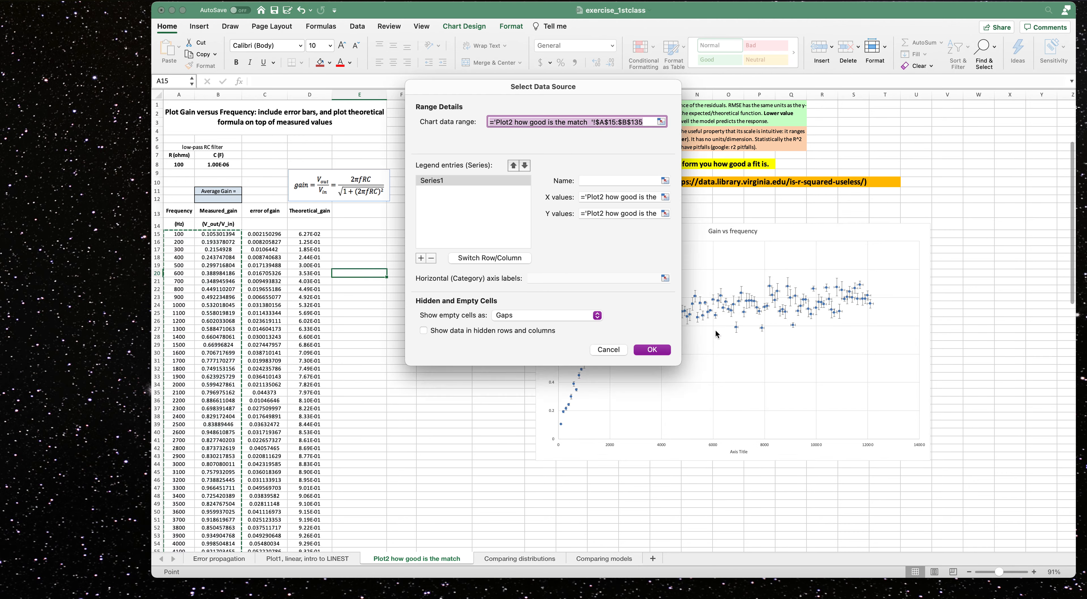
{"action": "scroll", "coordinate": [715, 329], "scroll_direction": "down", "scroll_amount": 5}
{"action": "left_click_drag", "start_coordinate": [611, 88], "coordinate": [769, 198]}
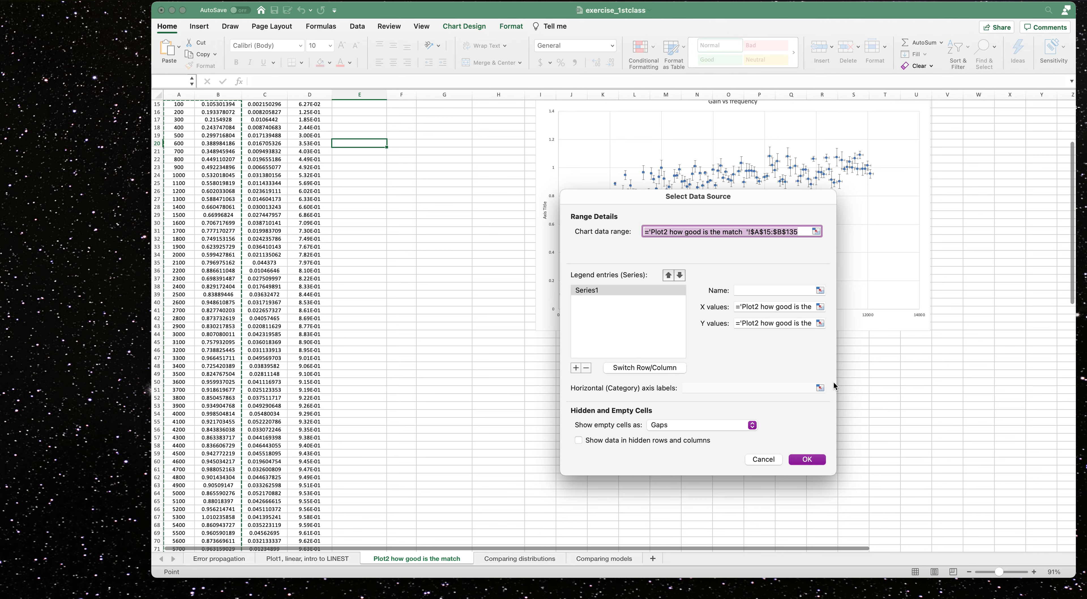
{"action": "left_click_drag", "start_coordinate": [1074, 294], "coordinate": [1074, 241]}
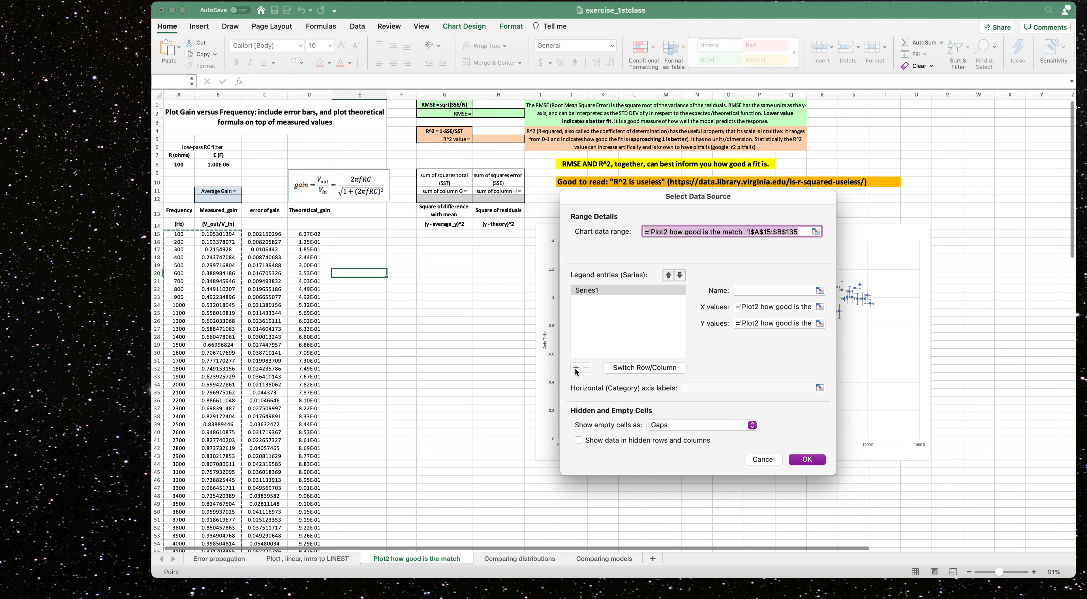
{"action": "left_click", "coordinate": [575, 368]}
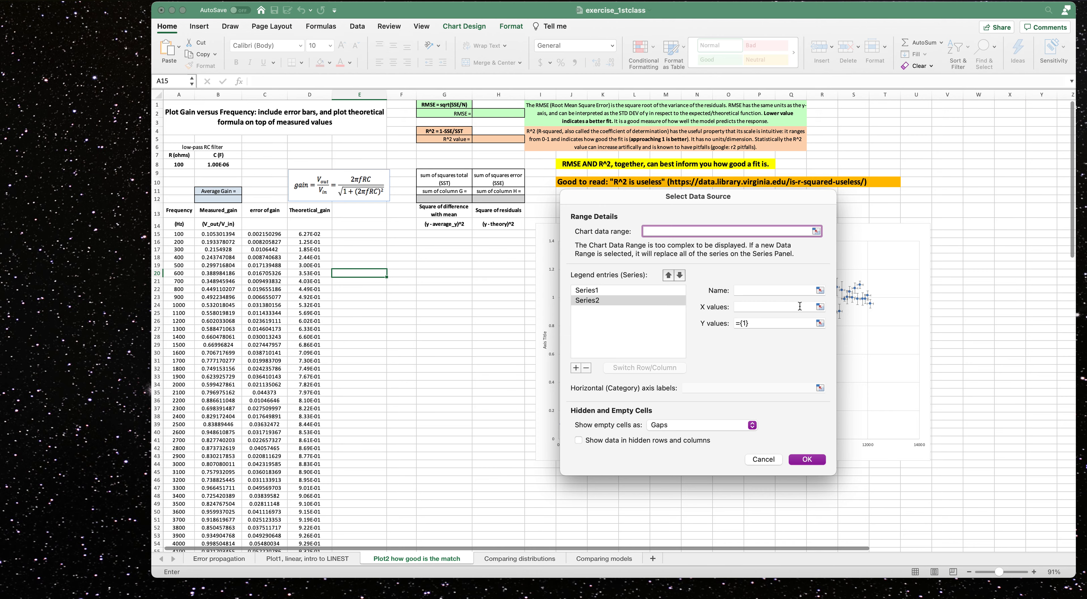
{"action": "left_click", "coordinate": [819, 307]}
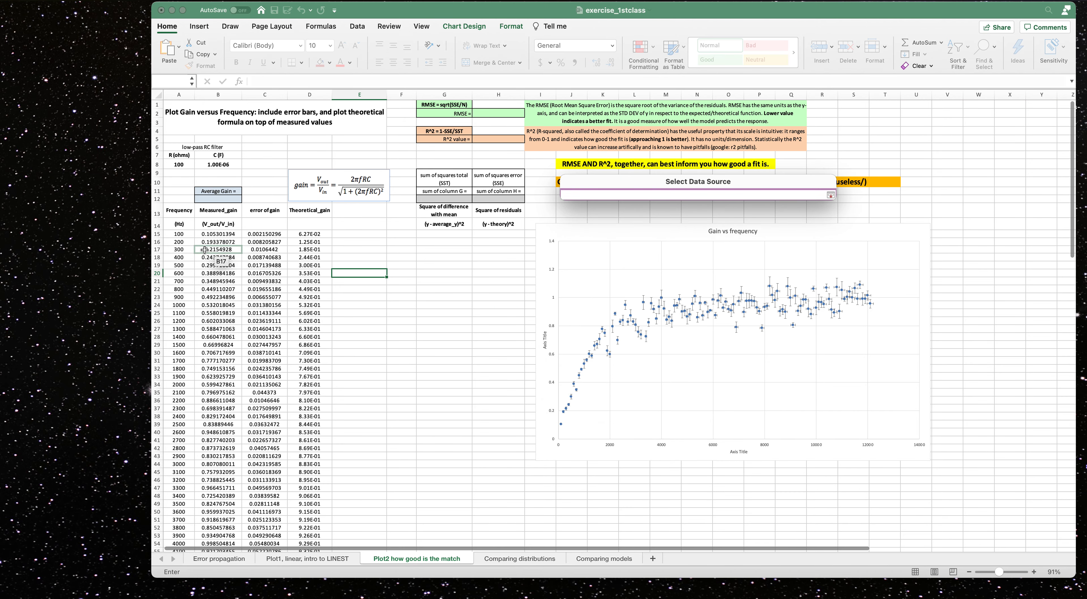
{"action": "left_click_drag", "start_coordinate": [191, 236], "coordinate": [191, 527]}
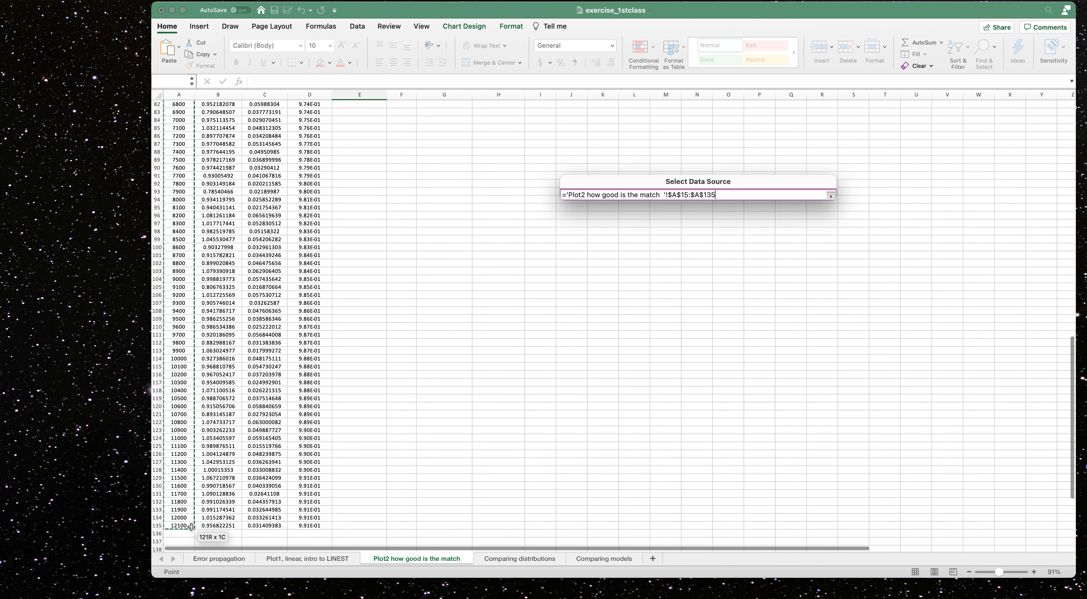
{"action": "left_click", "coordinate": [831, 195]}
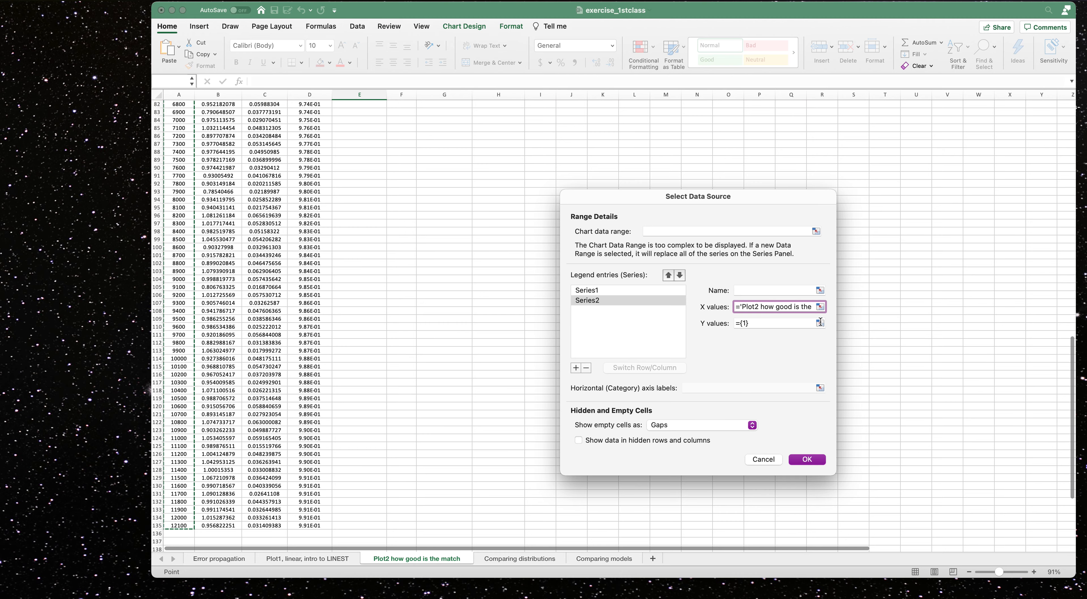
Set the new series' Y values to the theoretical gain range D15:D135 and confirm the data source.
{"action": "left_click", "coordinate": [820, 323]}
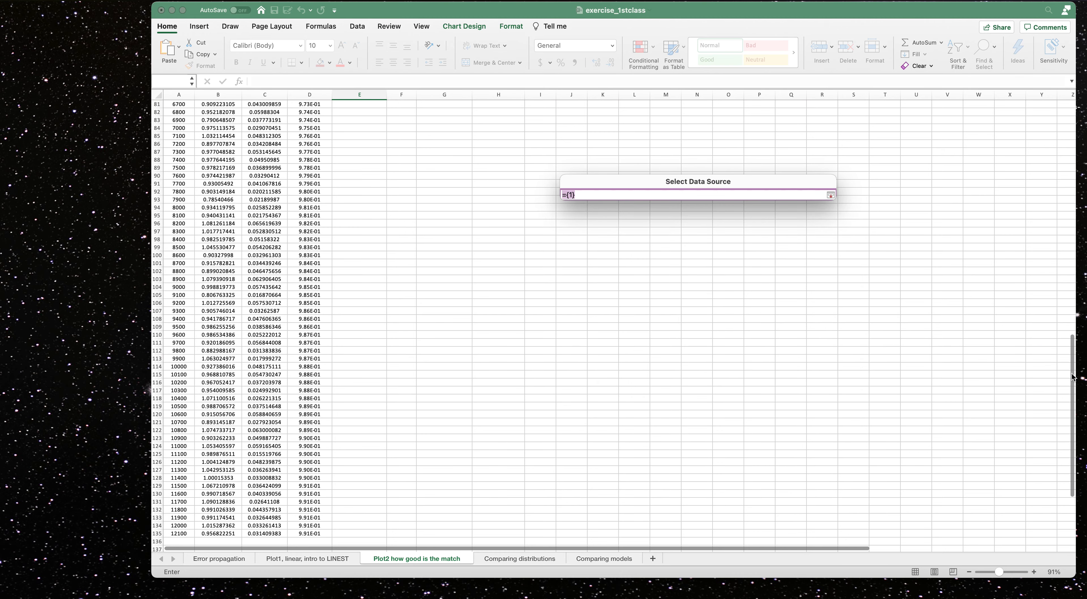
{"action": "scroll", "coordinate": [1072, 385], "scroll_direction": "up", "scroll_amount": 20}
{"action": "left_click_drag", "start_coordinate": [309, 235], "coordinate": [316, 534]}
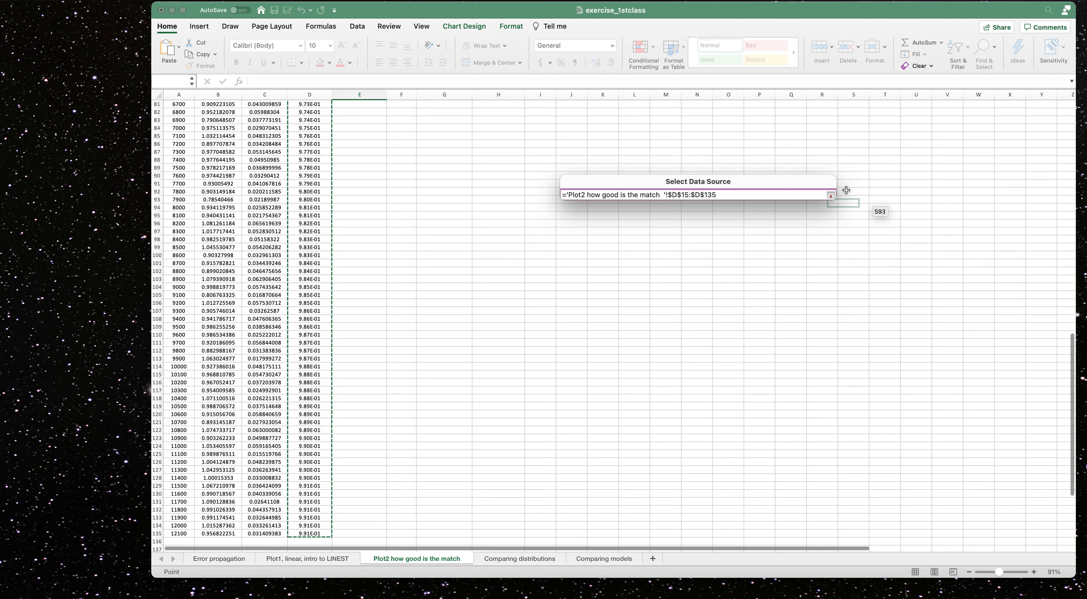
{"action": "left_click", "coordinate": [831, 195]}
{"action": "left_click", "coordinate": [806, 462]}
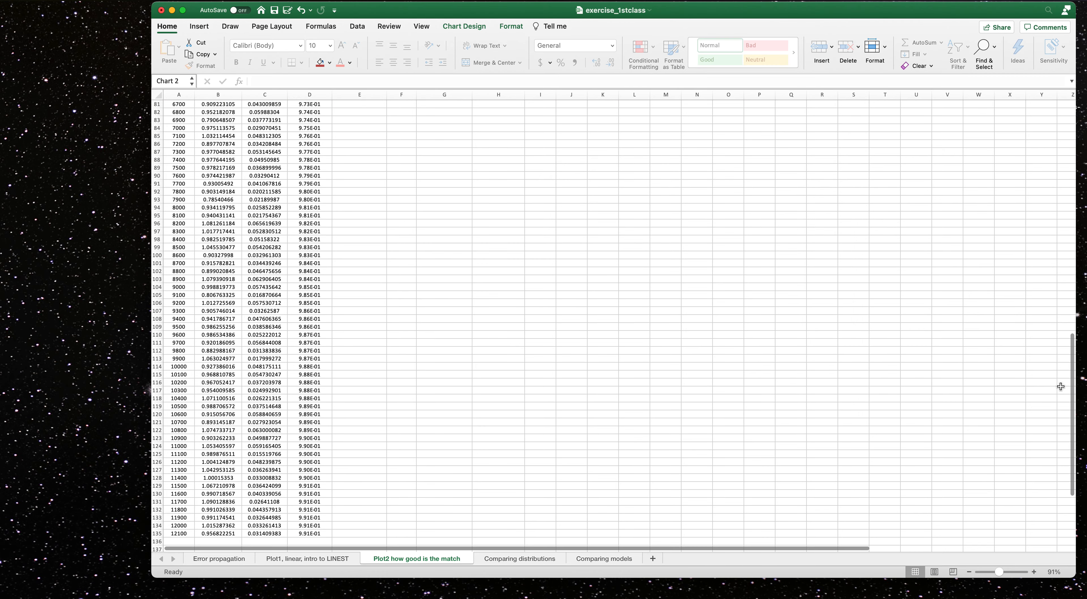
Move the chart up beside column D so it spans about columns E to N.
{"action": "left_click_drag", "start_coordinate": [1071, 401], "coordinate": [1071, 136]}
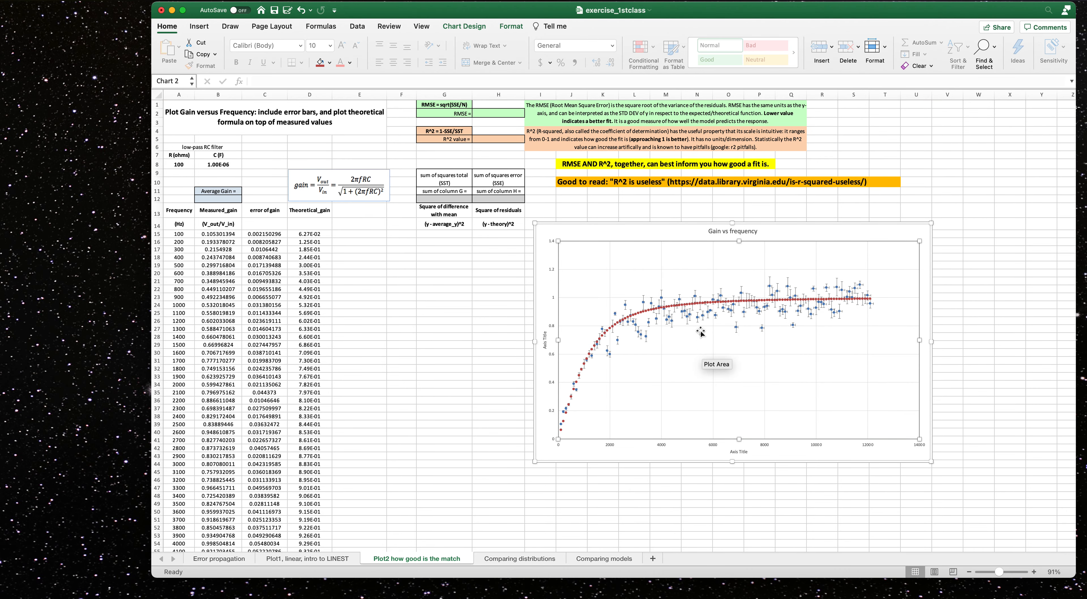
{"action": "left_click_drag", "start_coordinate": [755, 230], "coordinate": [600, 251]}
{"action": "left_click_drag", "start_coordinate": [1001, 572], "coordinate": [1007, 573]}
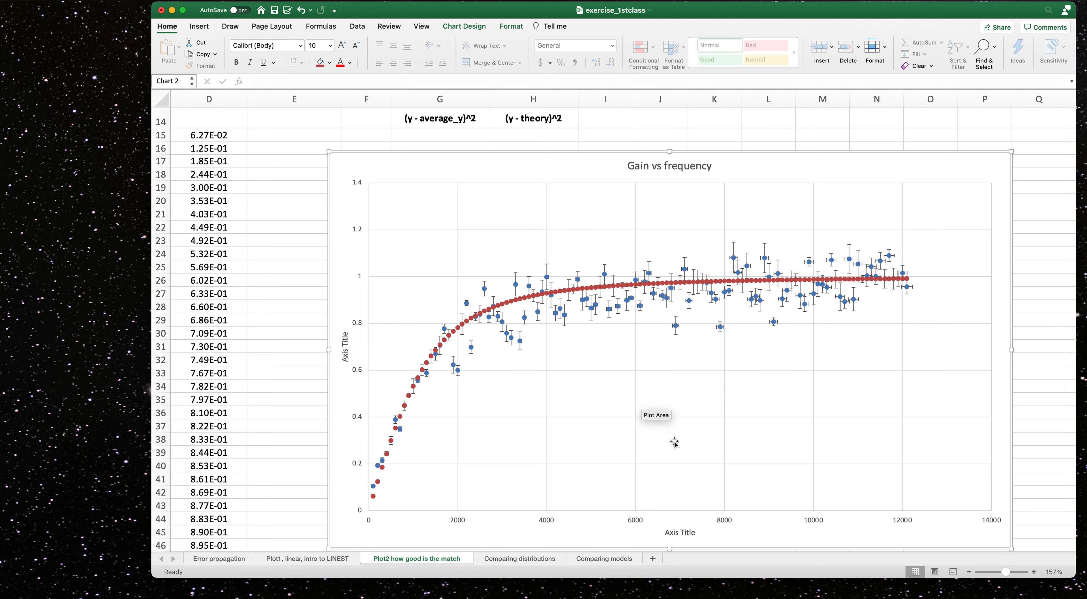
{"action": "mouse_move", "coordinate": [372, 501]}
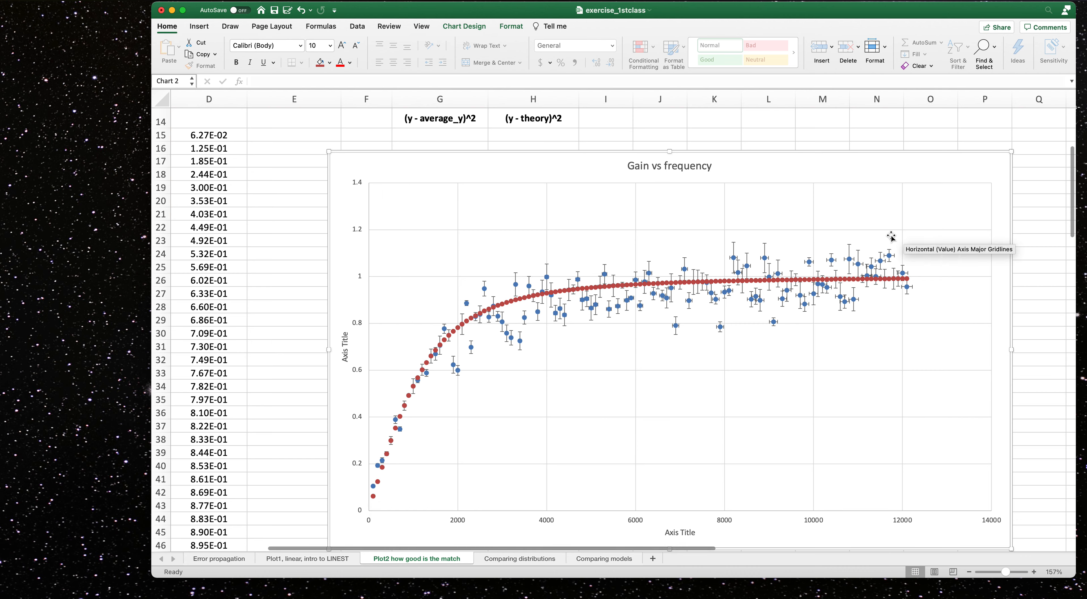
{"action": "left_click_drag", "start_coordinate": [940, 155], "coordinate": [882, 134]}
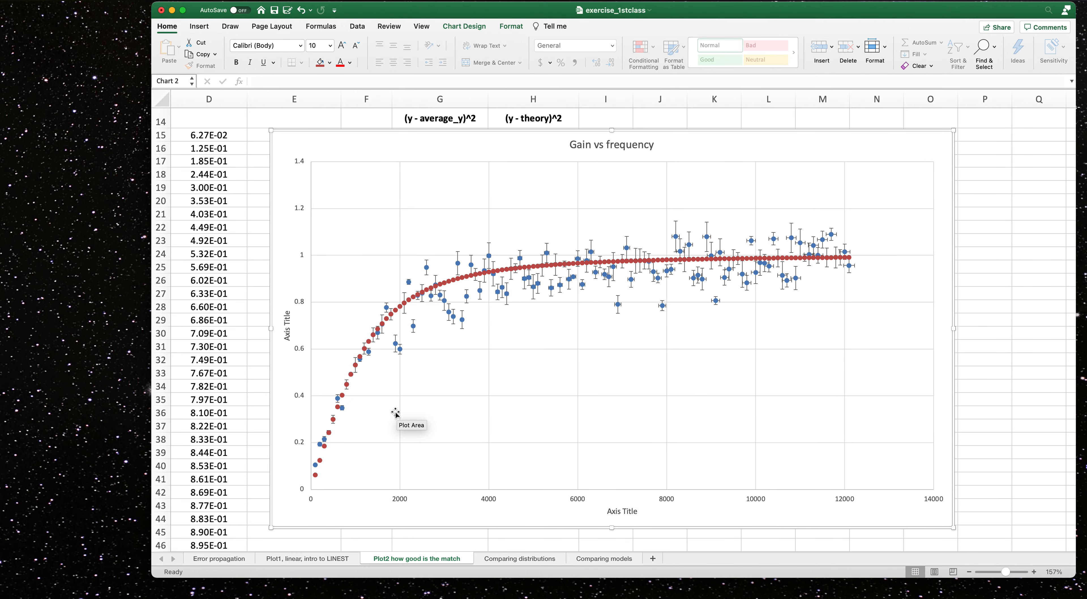
Format the theoretical gain series with a solid red line and no markers.
{"action": "mouse_move", "coordinate": [314, 478]}
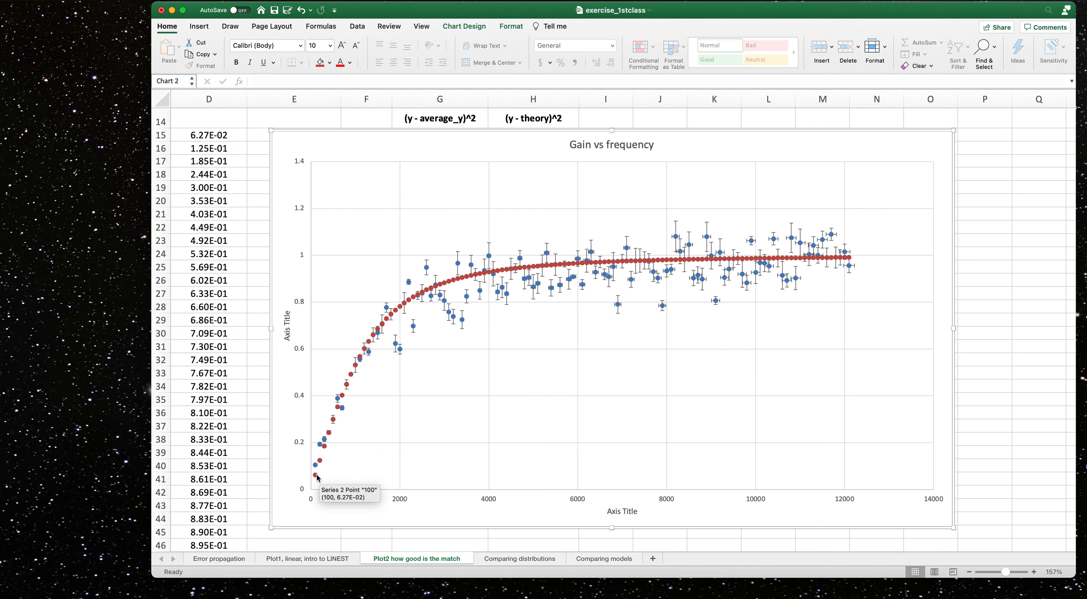
{"action": "left_click", "coordinate": [317, 477]}
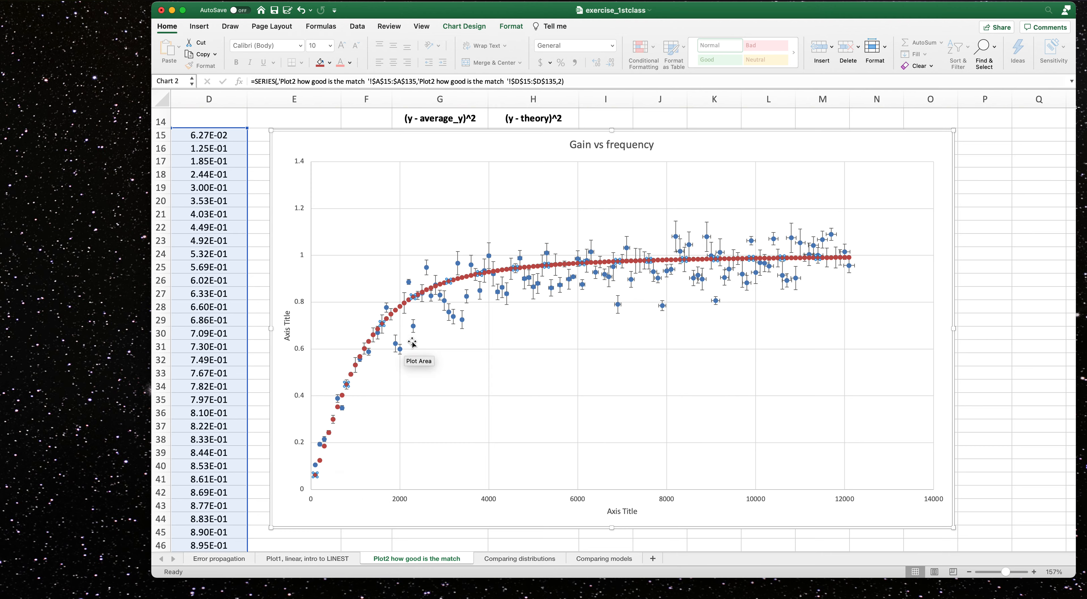
{"action": "double_click", "coordinate": [315, 476]}
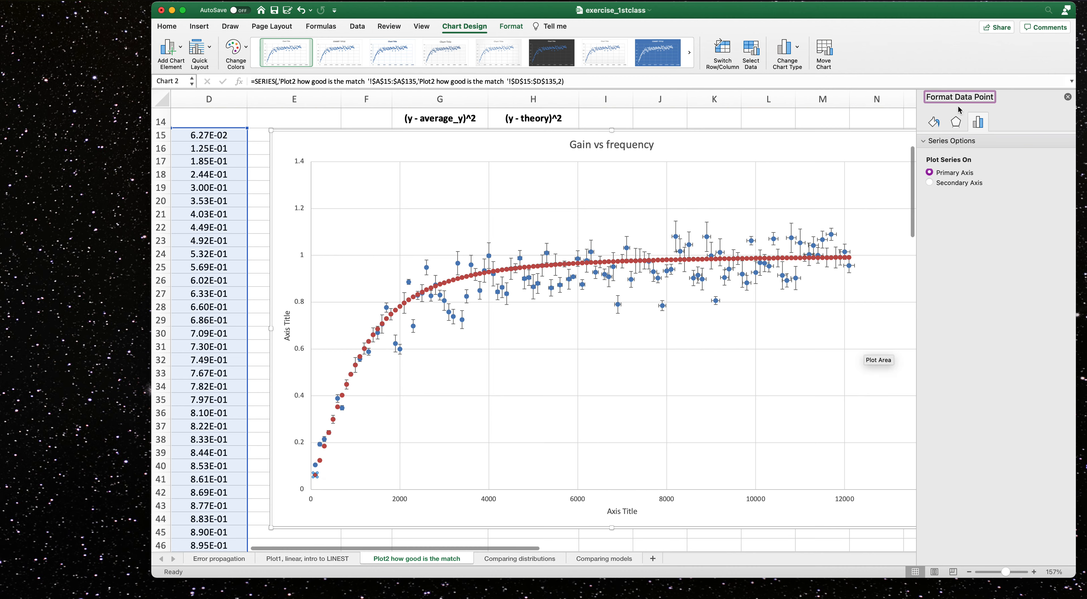
{"action": "left_click", "coordinate": [956, 124]}
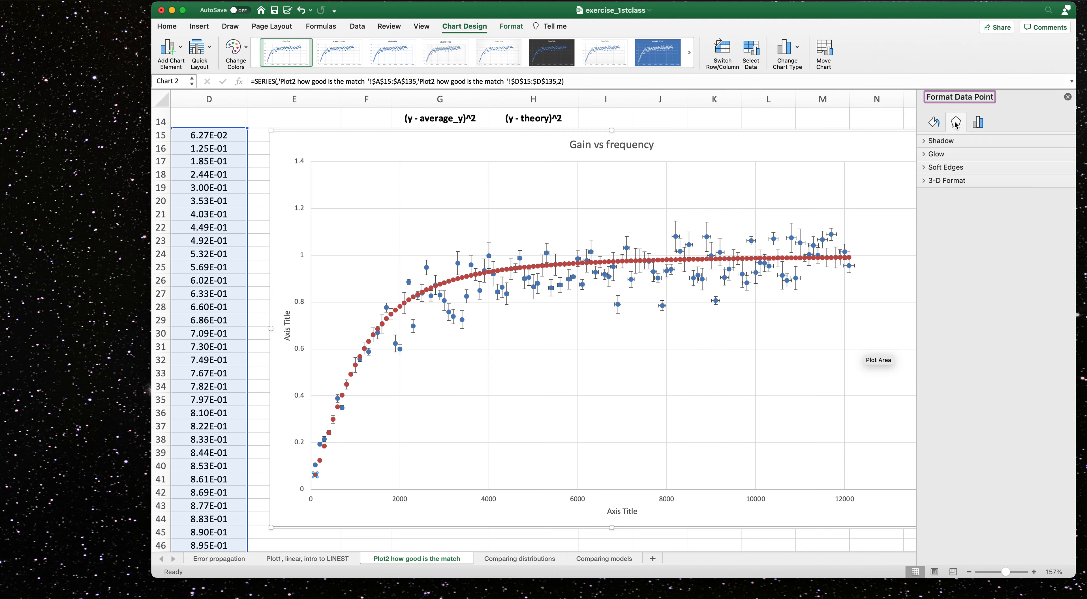
{"action": "left_click", "coordinate": [933, 123]}
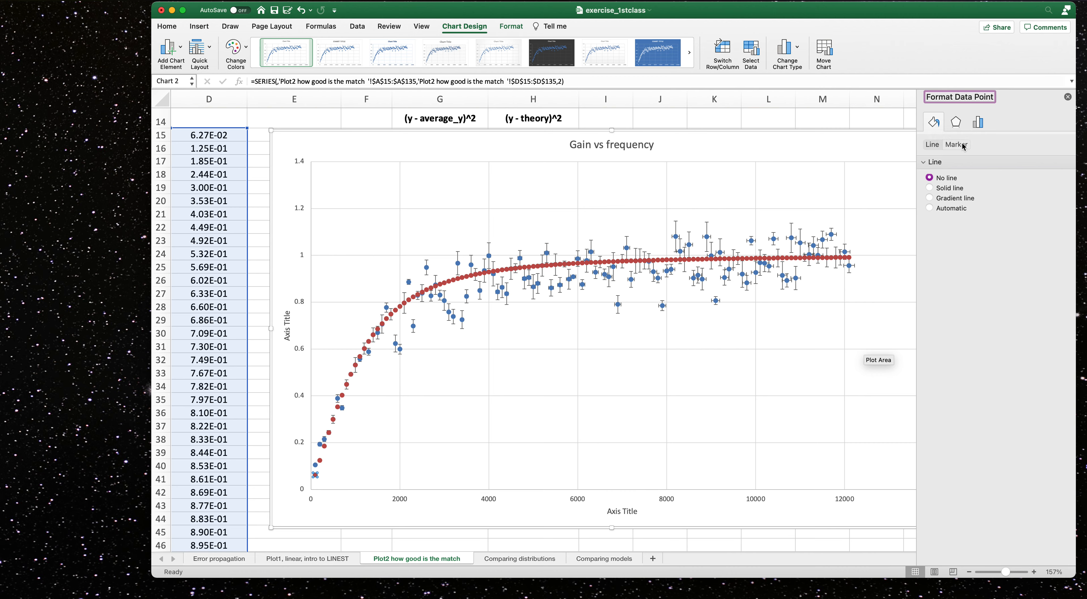
{"action": "left_click", "coordinate": [930, 190]}
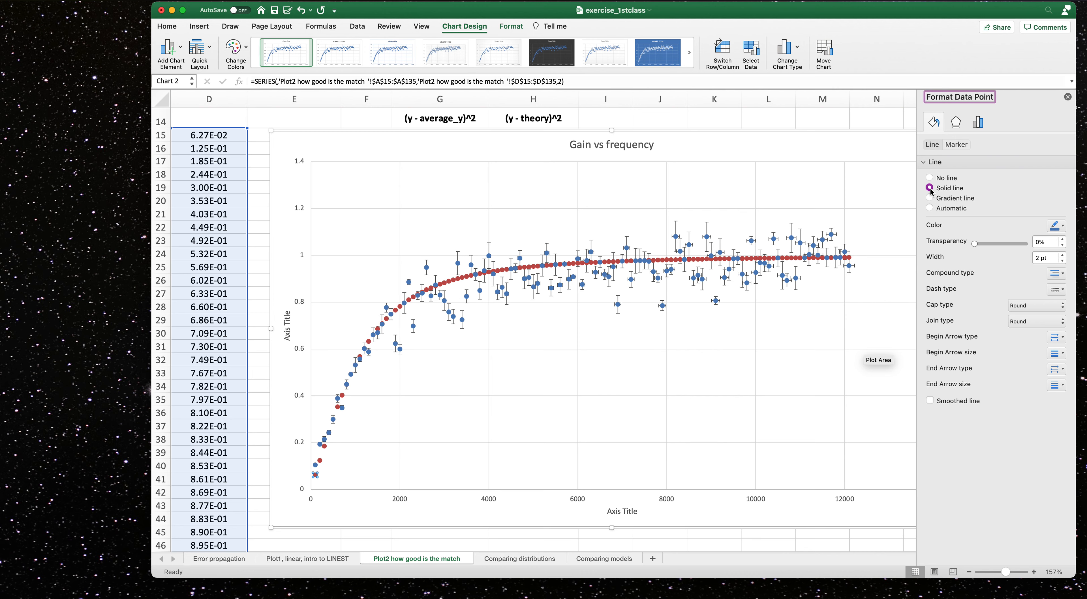
{"action": "left_click", "coordinate": [1062, 227]}
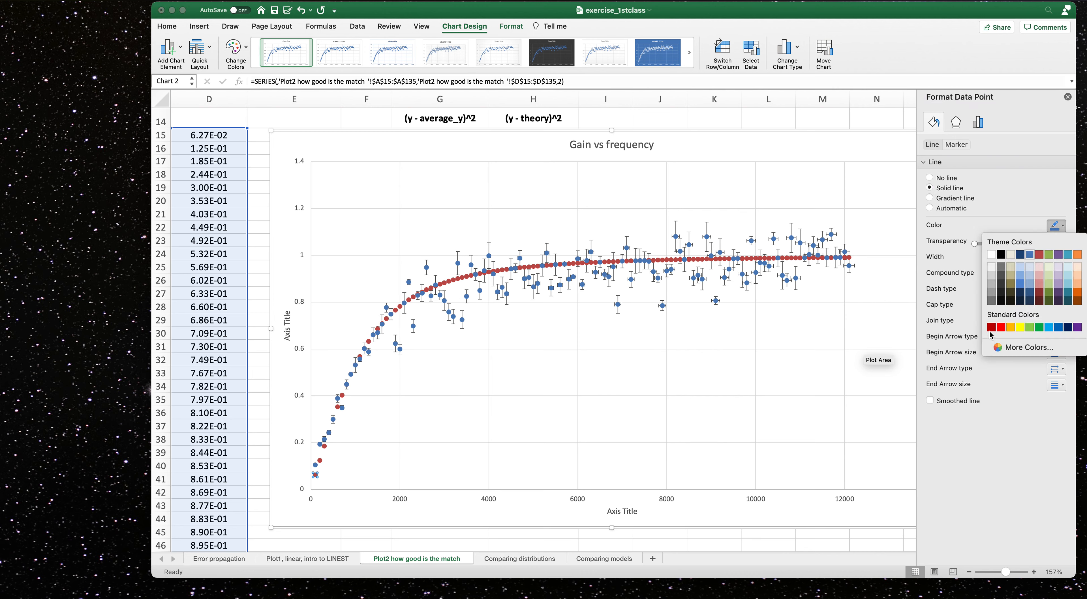
{"action": "left_click", "coordinate": [1001, 327]}
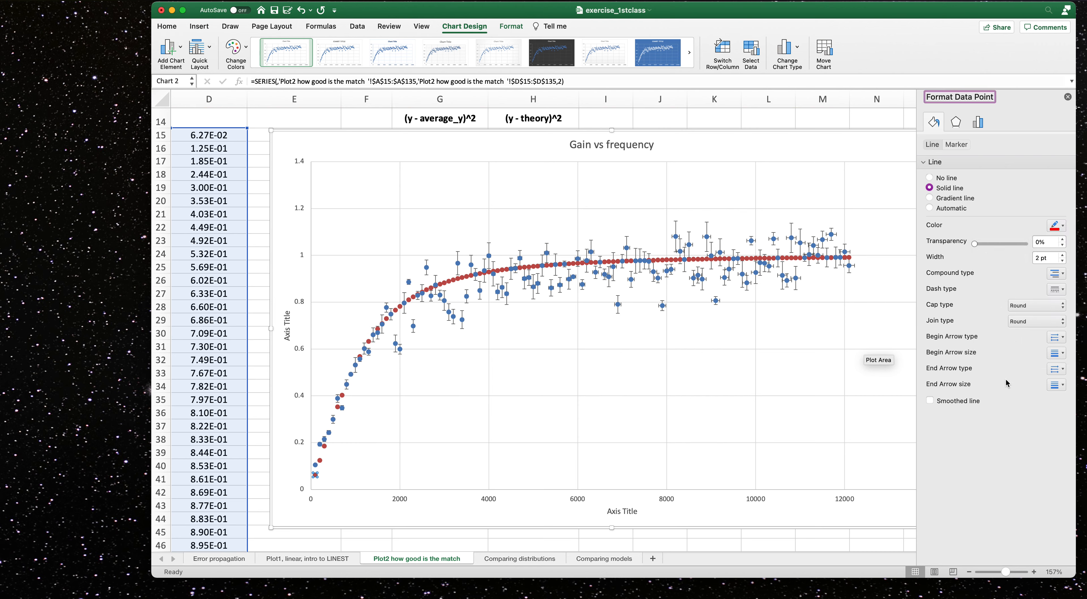
{"action": "left_click", "coordinate": [956, 145]}
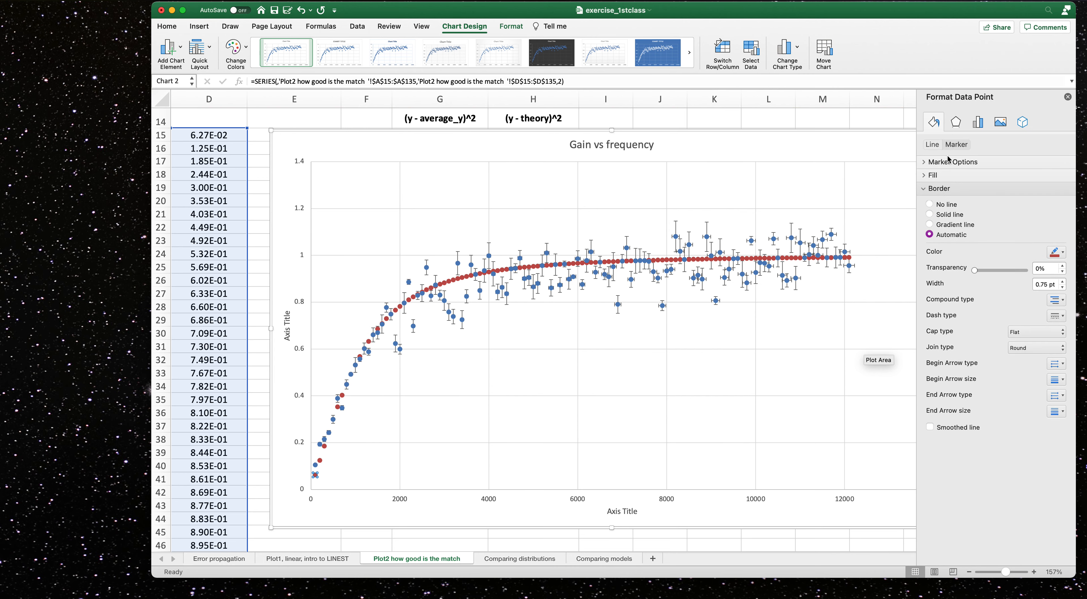
{"action": "left_click", "coordinate": [940, 163]}
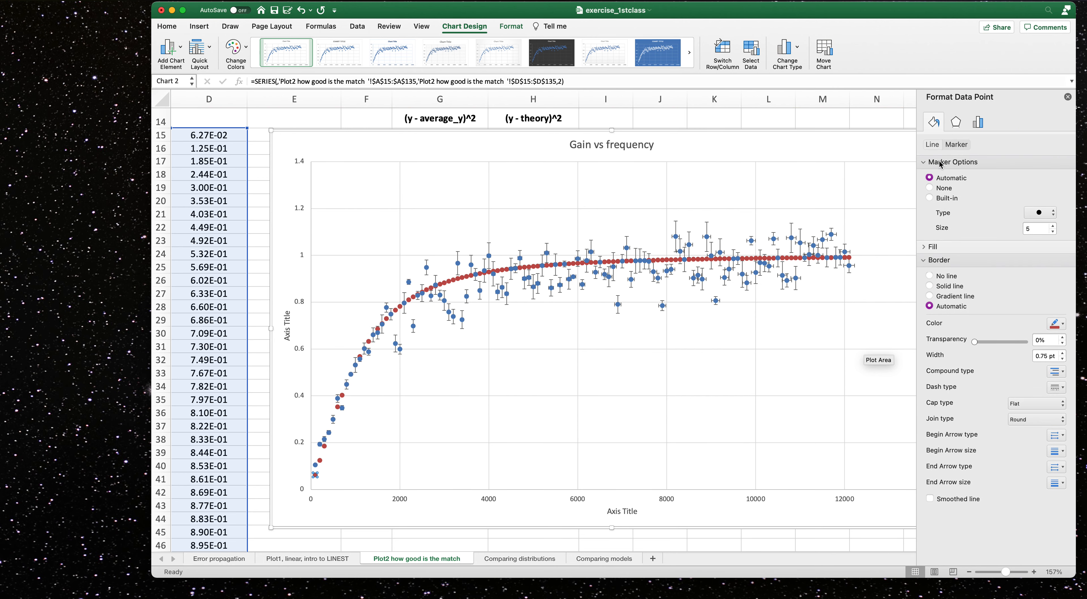
{"action": "left_click", "coordinate": [930, 188]}
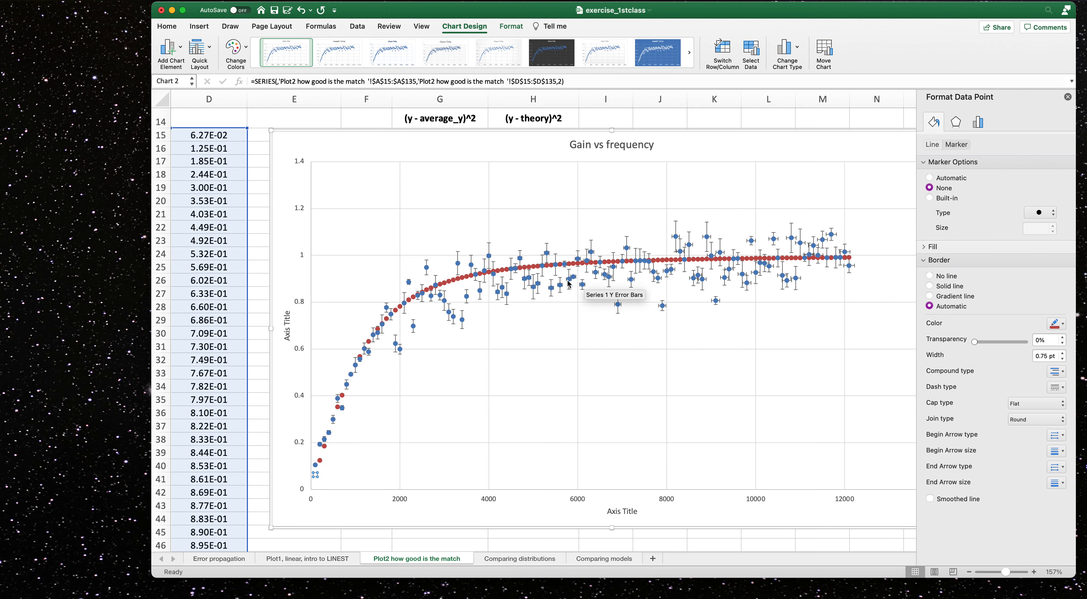
Inspect the first points of the measured and theoretical series on the chart.
{"action": "left_click", "coordinate": [319, 465]}
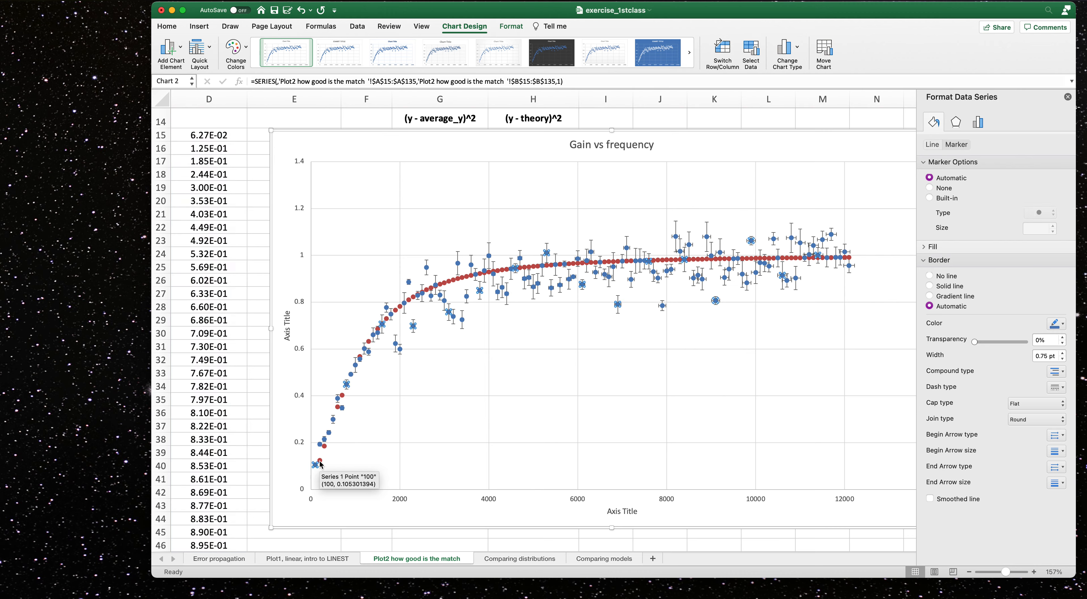
{"action": "left_click", "coordinate": [316, 464]}
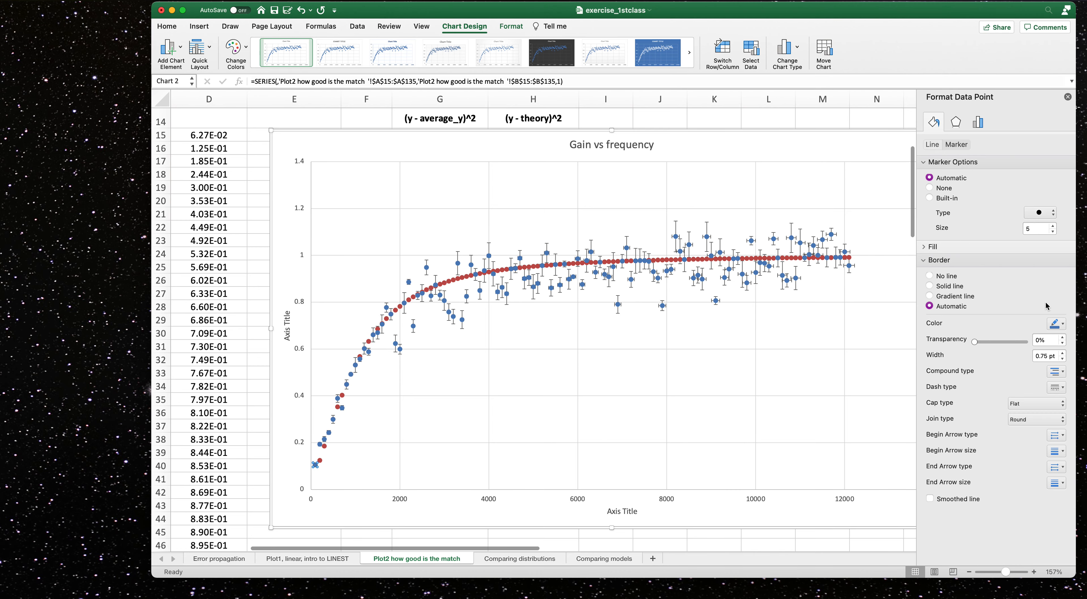
{"action": "left_click", "coordinate": [1068, 98]}
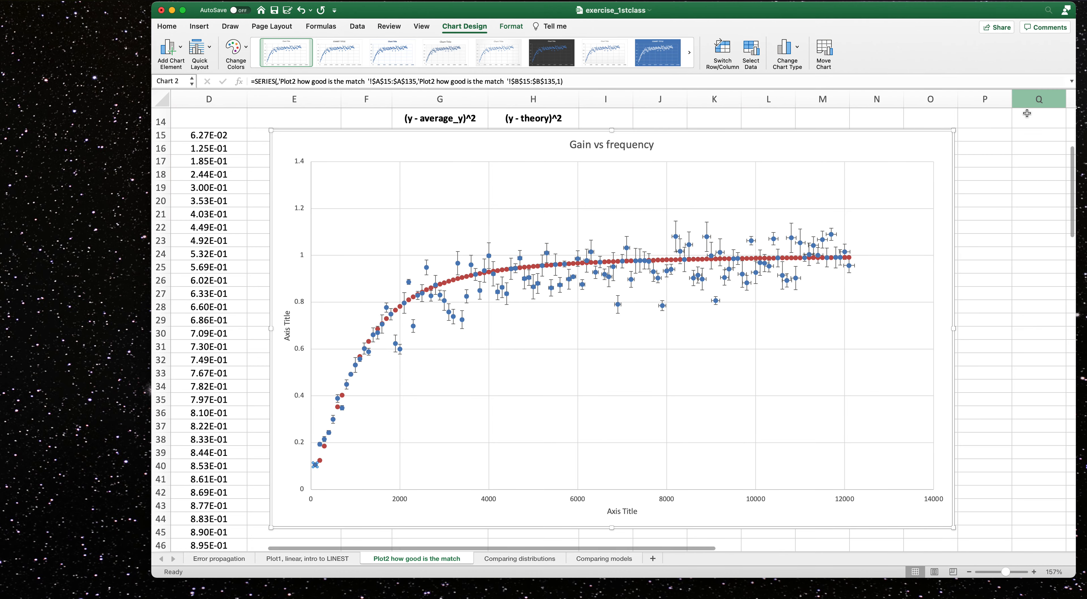
{"action": "left_click", "coordinate": [321, 465]}
{"action": "double_click", "coordinate": [320, 464]}
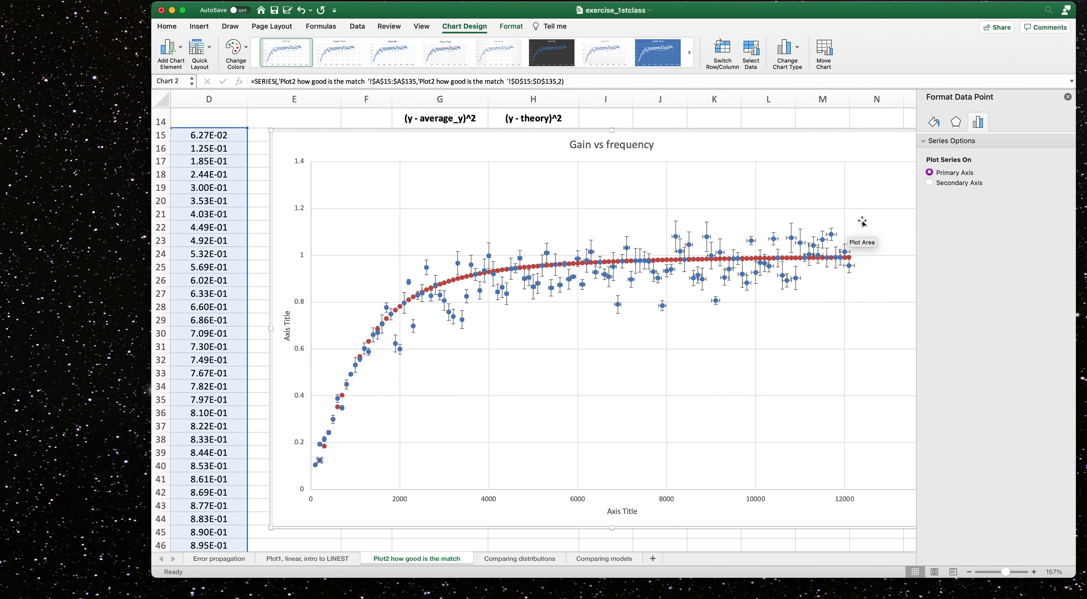
{"action": "left_click", "coordinate": [787, 259]}
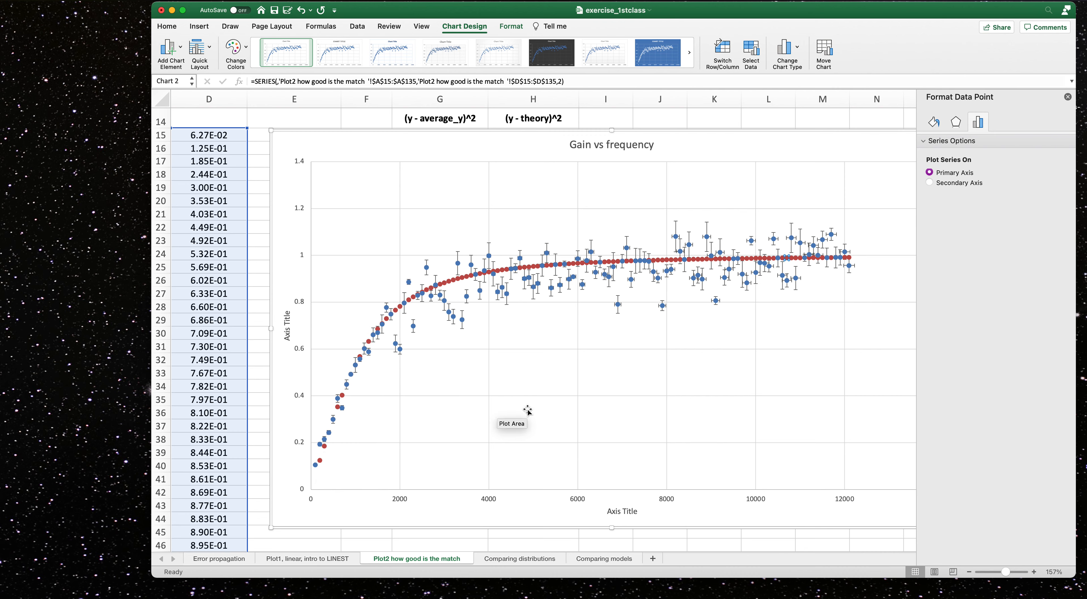
Format the selected theoretical data point with a solid line and no markers, then close the pane.
{"action": "left_click", "coordinate": [934, 122]}
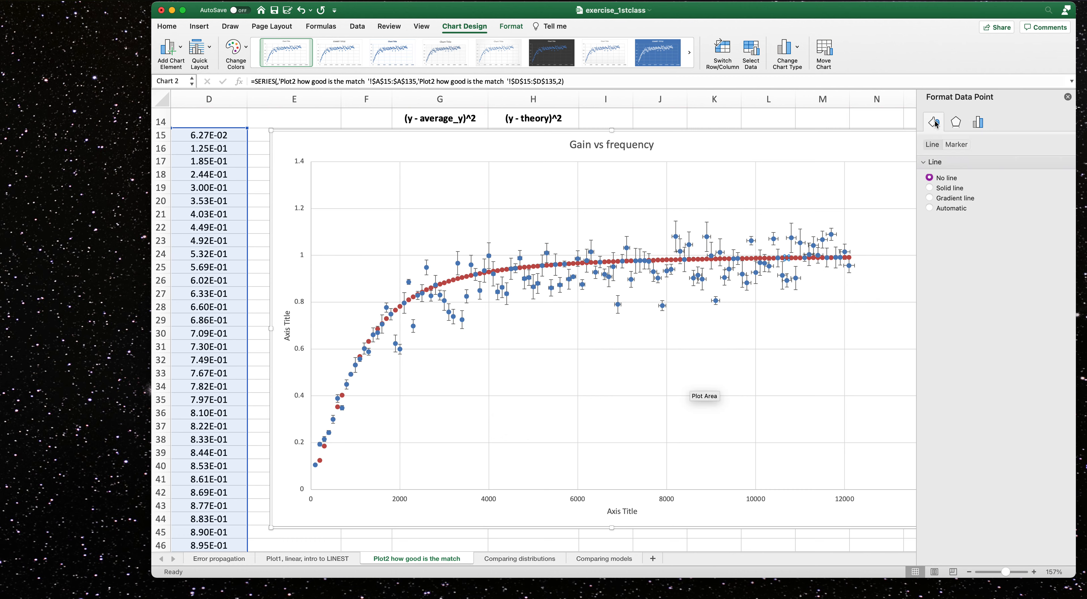
{"action": "left_click", "coordinate": [929, 189]}
{"action": "left_click", "coordinate": [961, 146]}
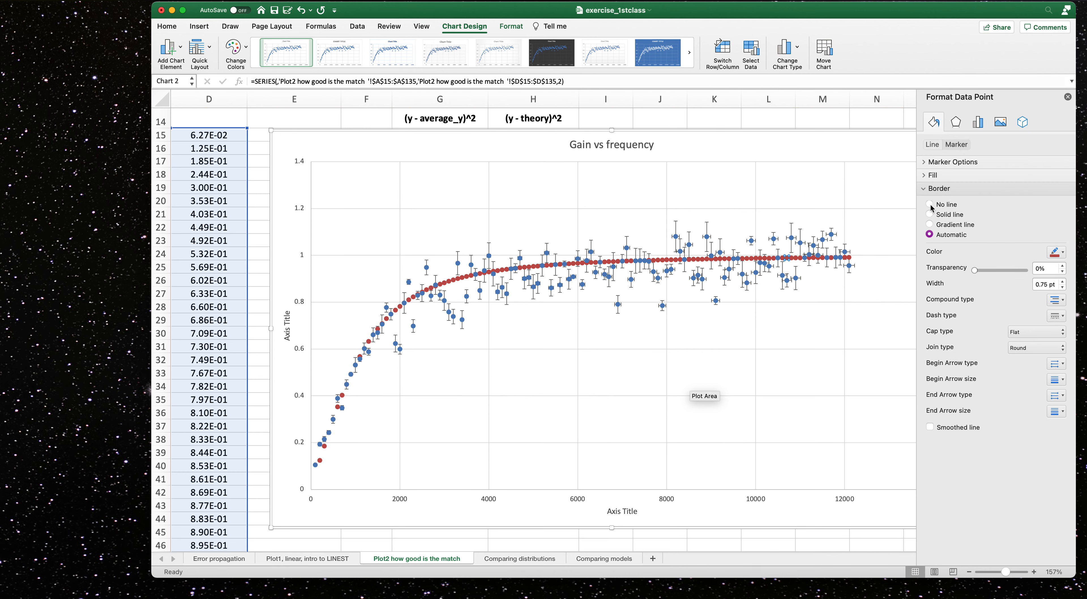
{"action": "left_click", "coordinate": [934, 162]}
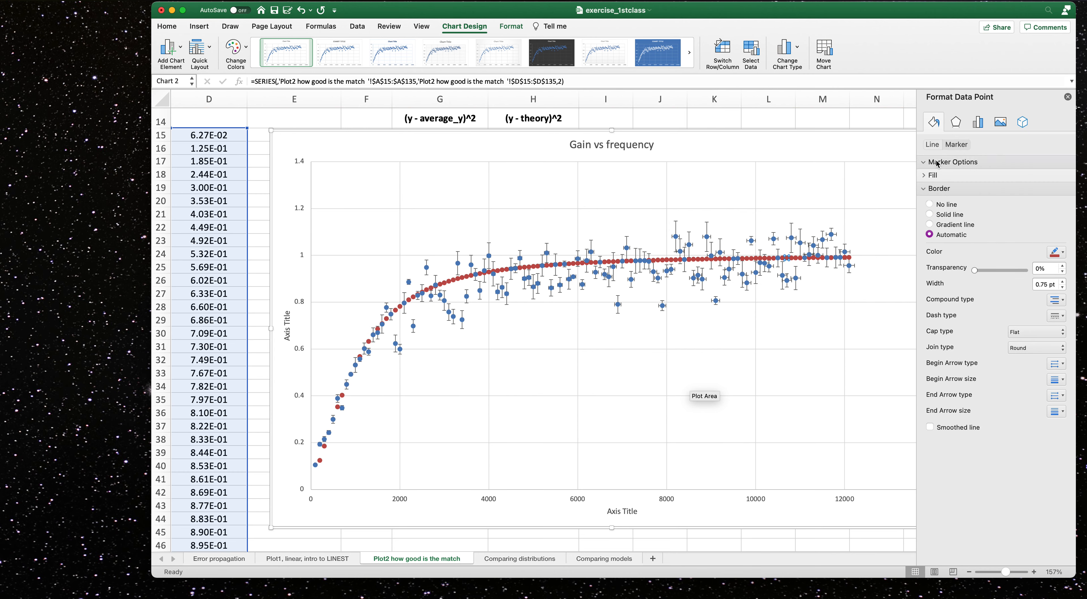
{"action": "left_click", "coordinate": [930, 189]}
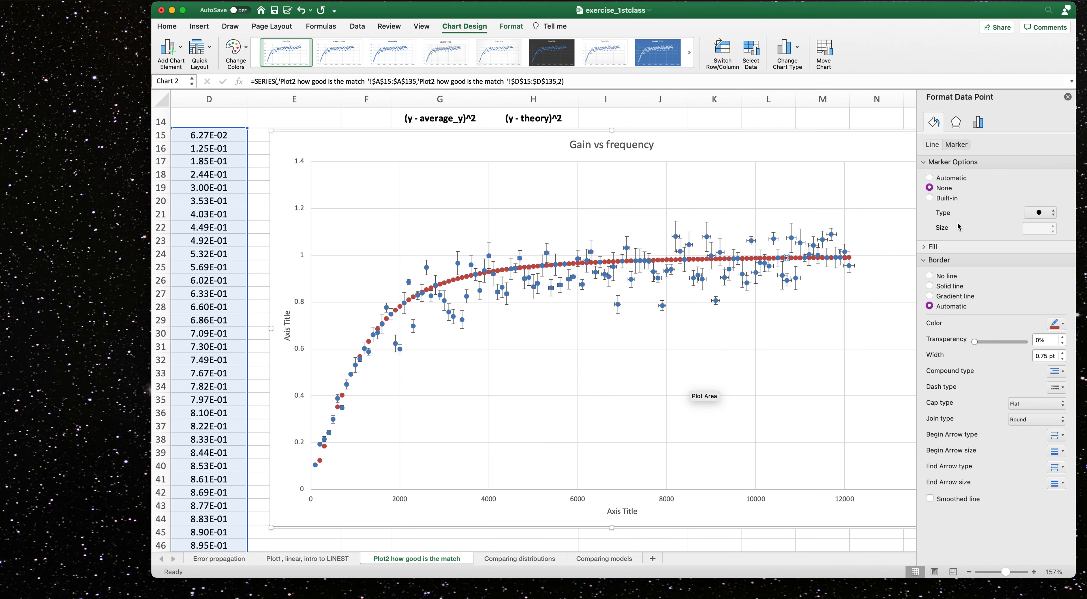
{"action": "left_click", "coordinate": [1067, 97]}
Format another theoretical data point with no markers and a solid line.
{"action": "left_click", "coordinate": [666, 259]}
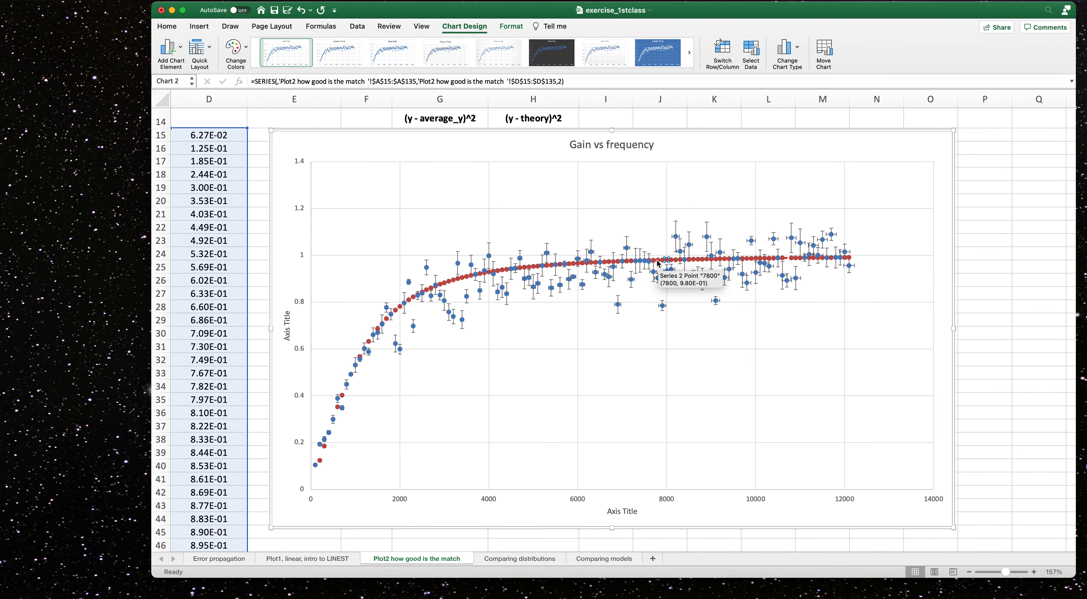
{"action": "double_click", "coordinate": [660, 263]}
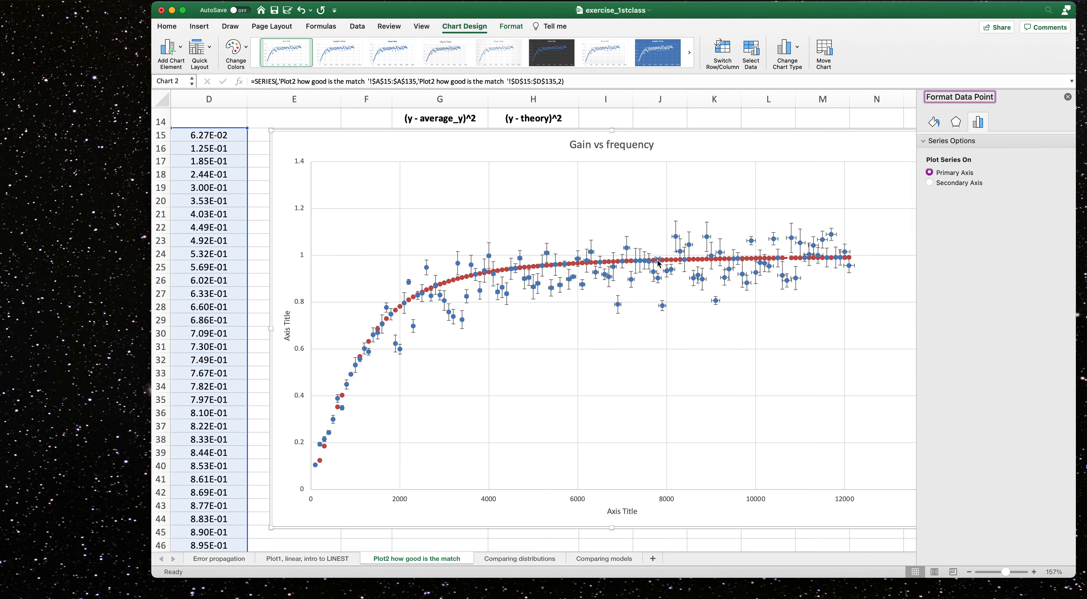
{"action": "left_click", "coordinate": [934, 122]}
{"action": "left_click", "coordinate": [957, 145]}
{"action": "left_click", "coordinate": [934, 163]}
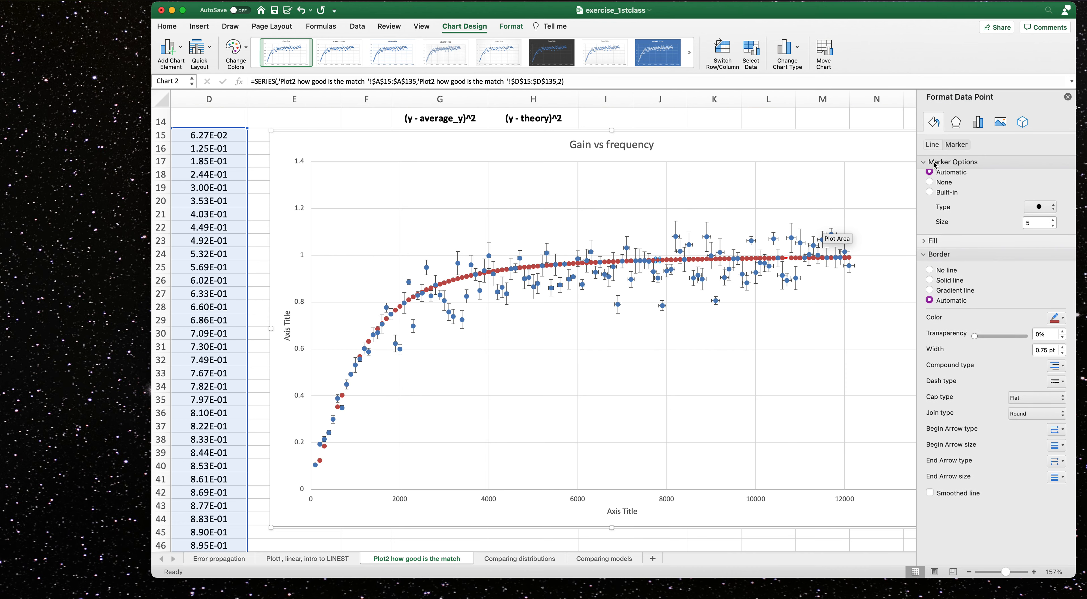
{"action": "left_click", "coordinate": [932, 144]}
{"action": "left_click", "coordinate": [930, 188]}
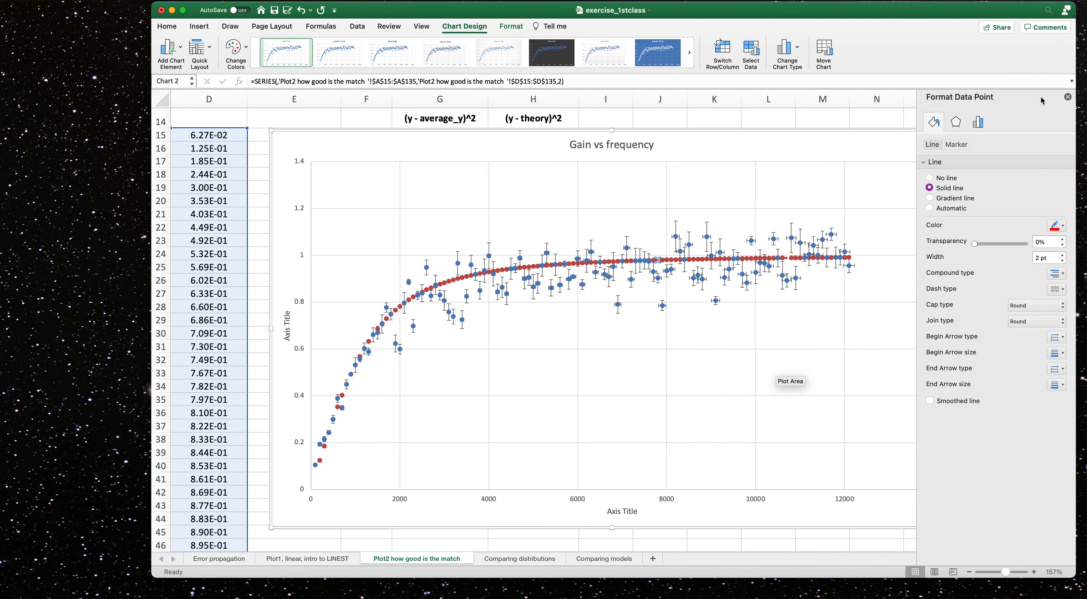
{"action": "left_click", "coordinate": [1067, 97]}
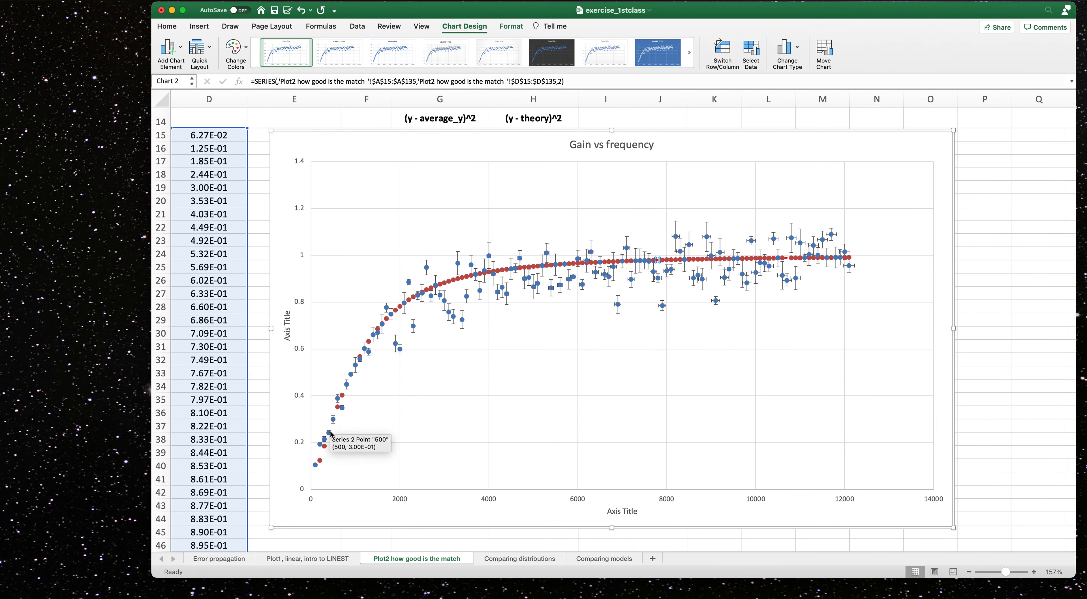
Inspect individual points of the theoretical series on the chart.
{"action": "double_click", "coordinate": [342, 396]}
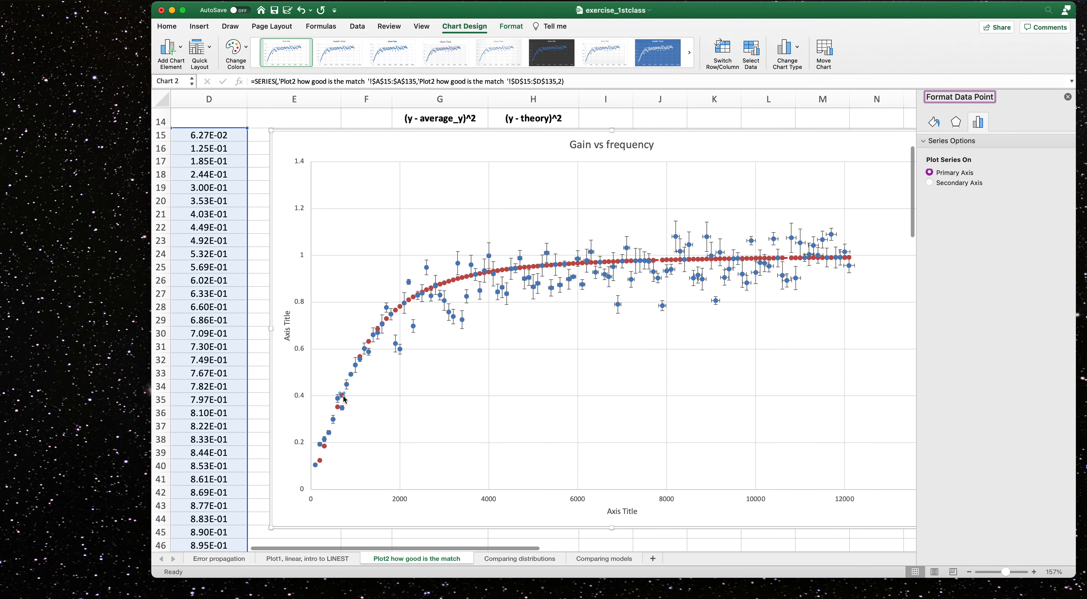
{"action": "left_click", "coordinate": [412, 297]}
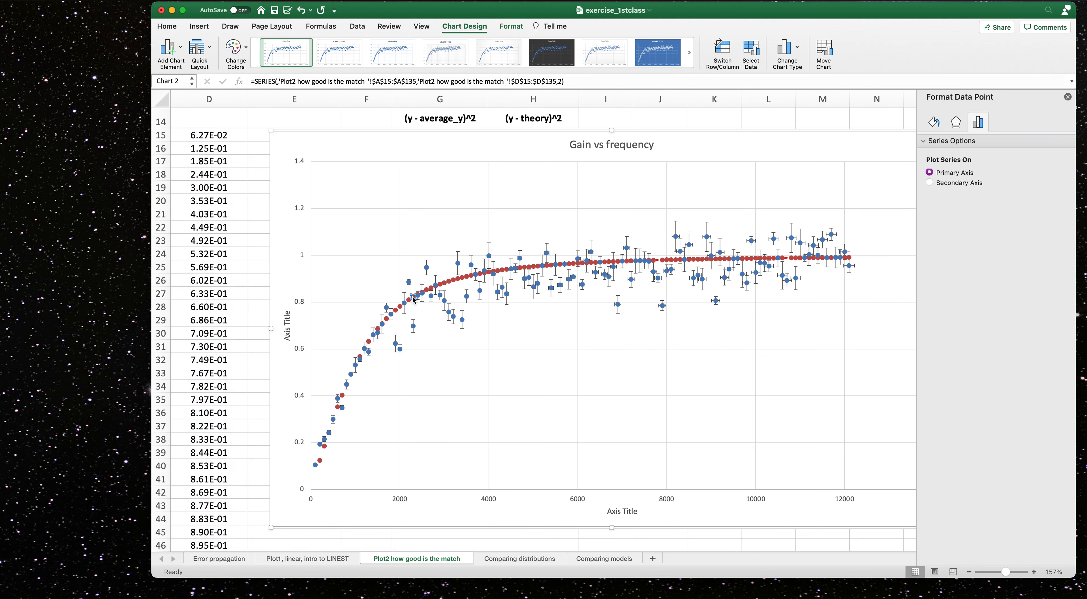
{"action": "left_click", "coordinate": [448, 282]}
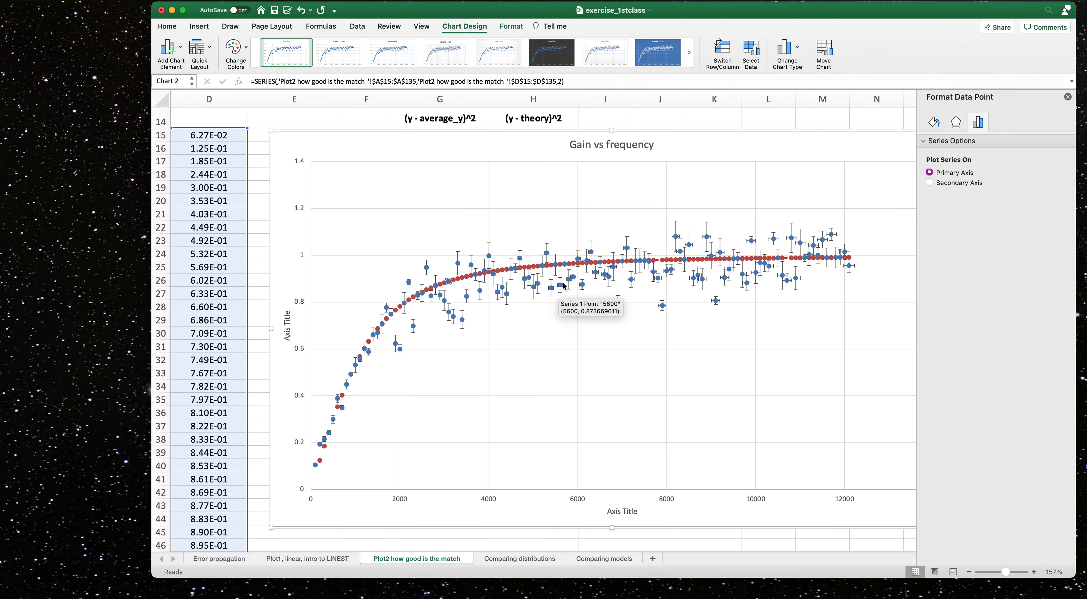
{"action": "left_click", "coordinate": [1068, 98]}
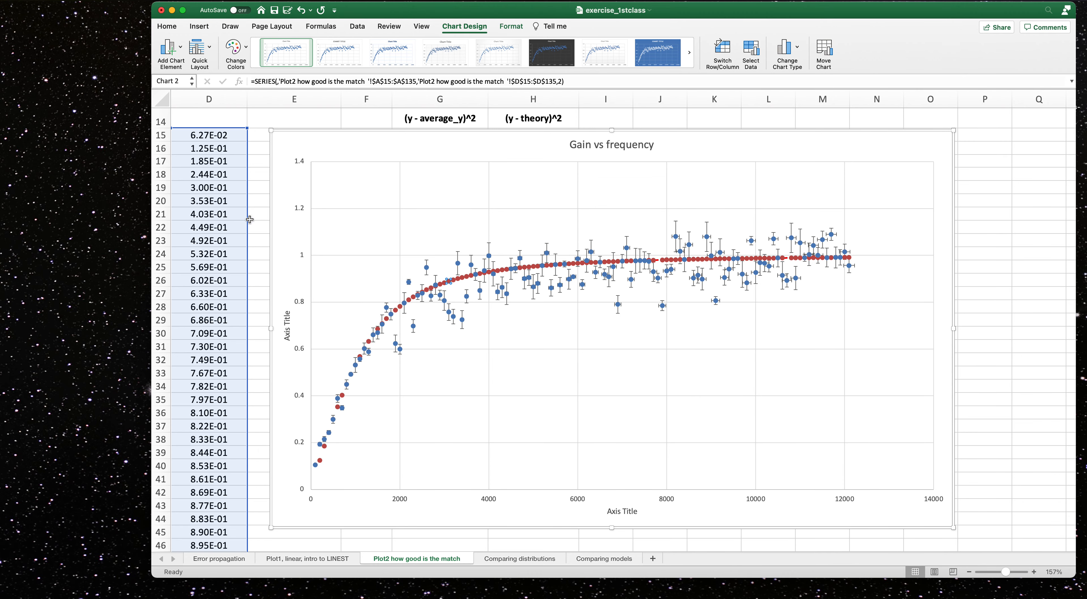
Move the chart to the right of the data, spanning about columns I to U.
{"action": "left_click_drag", "start_coordinate": [93, 580], "coordinate": [36, 598]}
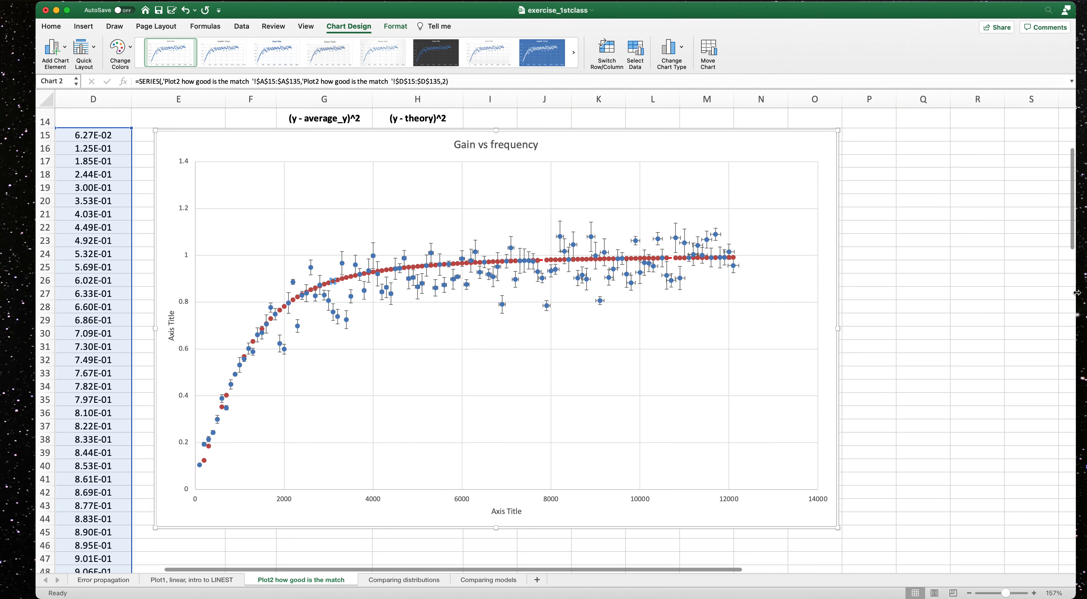
{"action": "scroll", "coordinate": [1070, 174], "scroll_direction": "up", "scroll_amount": 5}
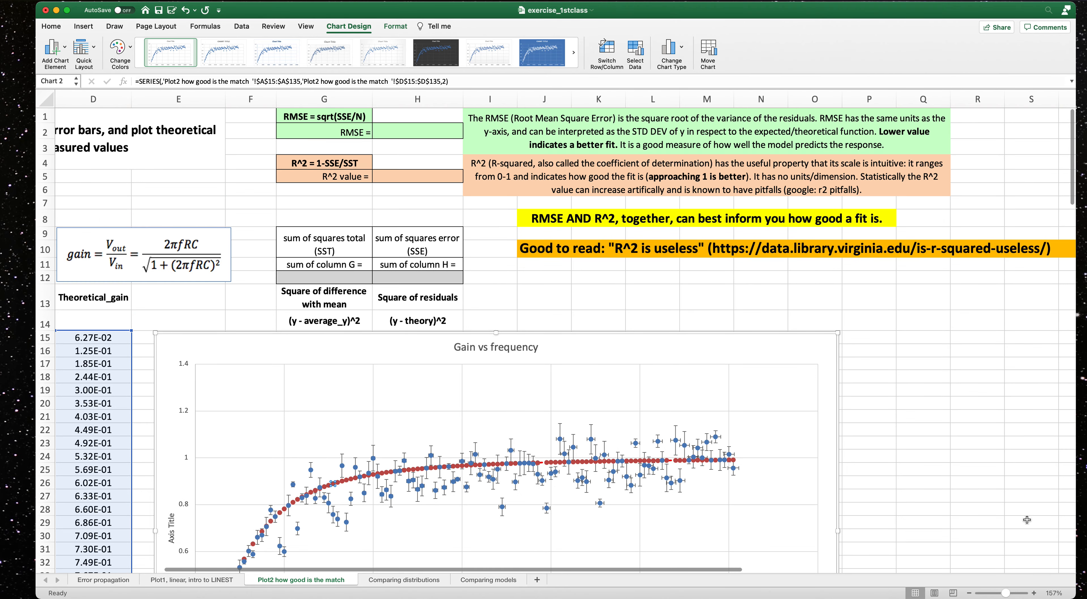
{"action": "left_click_drag", "start_coordinate": [1006, 593], "coordinate": [1000, 594]}
{"action": "left_click_drag", "start_coordinate": [741, 569], "coordinate": [487, 569]}
{"action": "scroll", "coordinate": [323, 395], "scroll_direction": "up", "scroll_amount": 5}
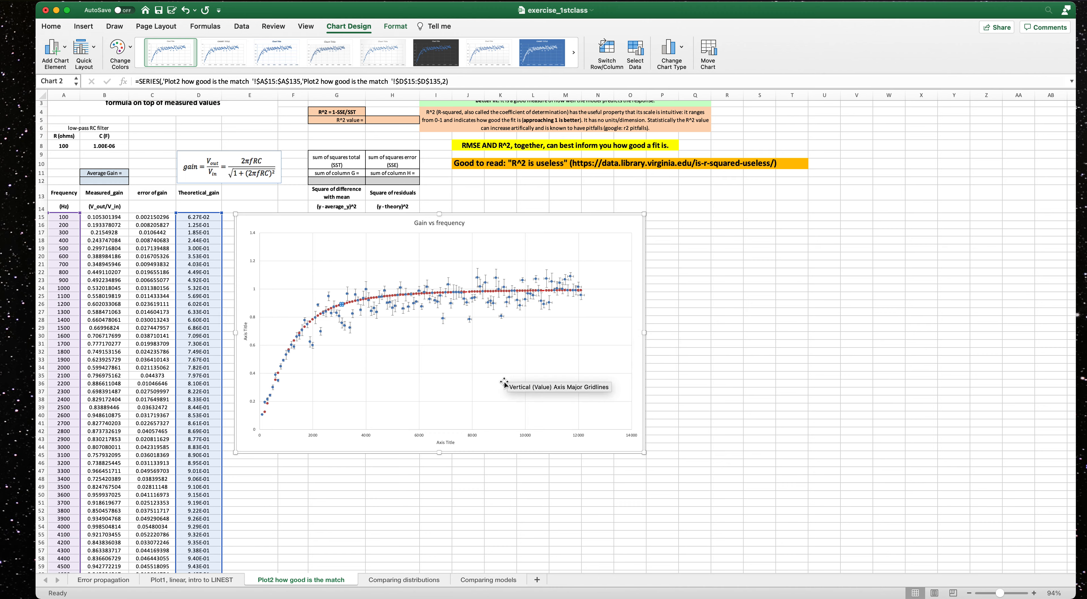
{"action": "left_click_drag", "start_coordinate": [517, 218], "coordinate": [761, 204]}
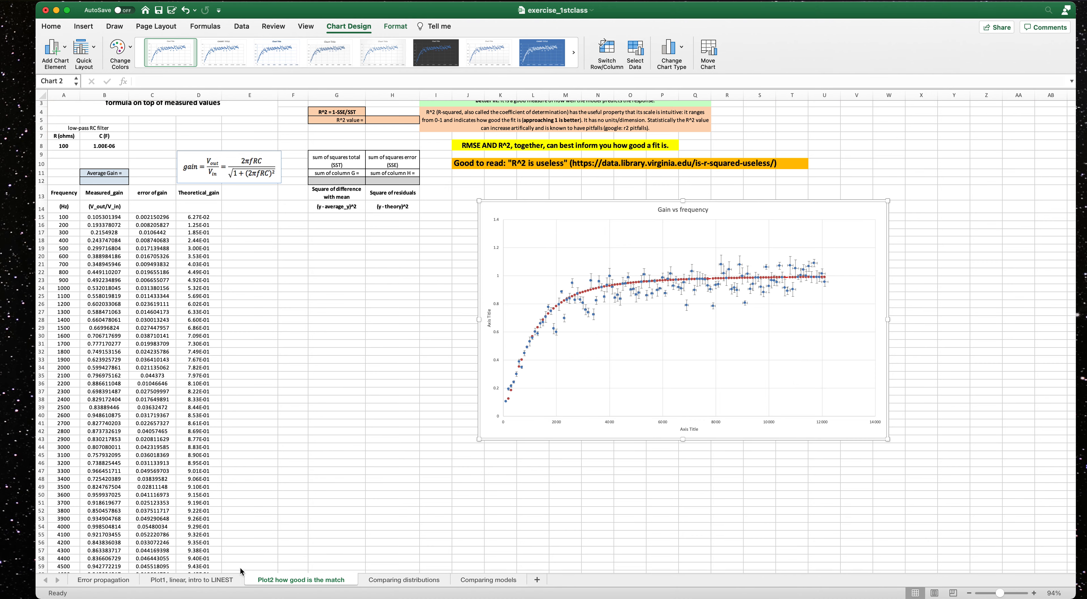
Look through the workbook's other worksheets before returning to the gain plot sheet.
{"action": "left_click", "coordinate": [196, 581]}
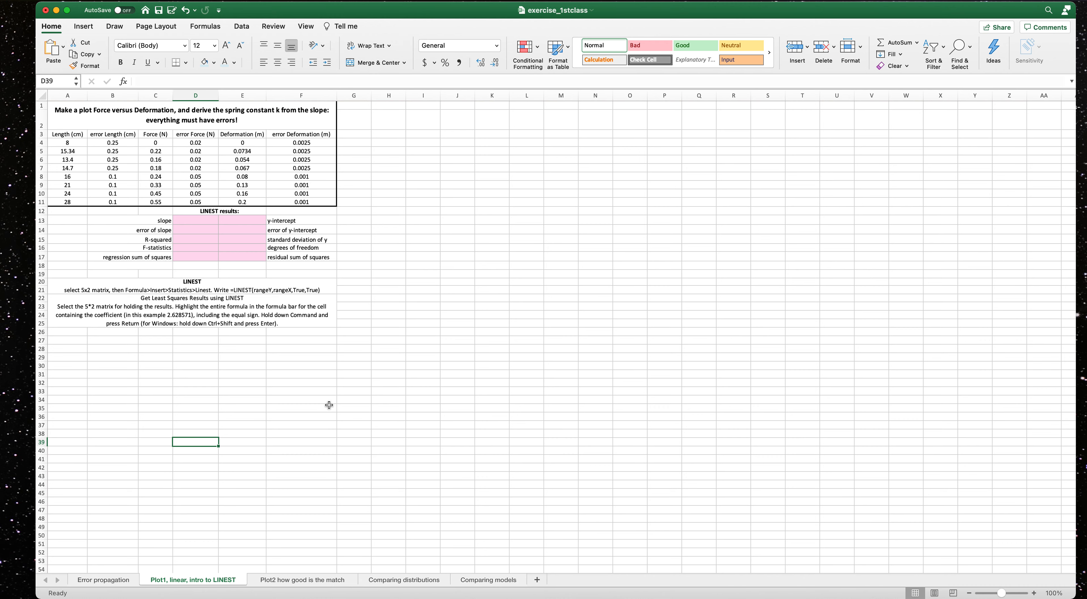
{"action": "left_click", "coordinate": [328, 581]}
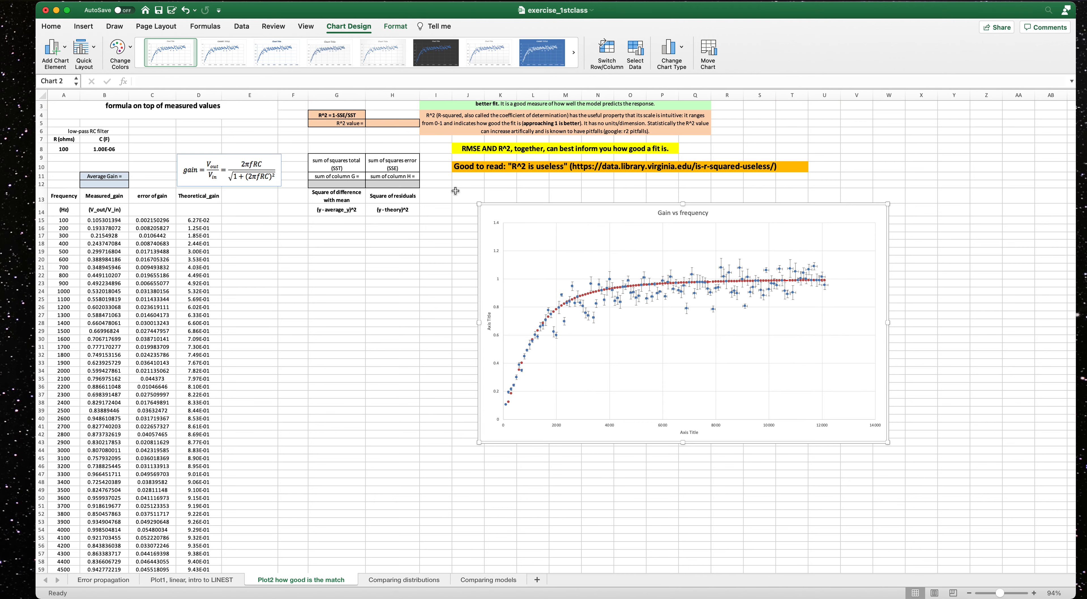
{"action": "scroll", "coordinate": [424, 282], "scroll_direction": "up", "scroll_amount": 1}
{"action": "scroll", "coordinate": [424, 282], "scroll_direction": "up", "scroll_amount": 2}
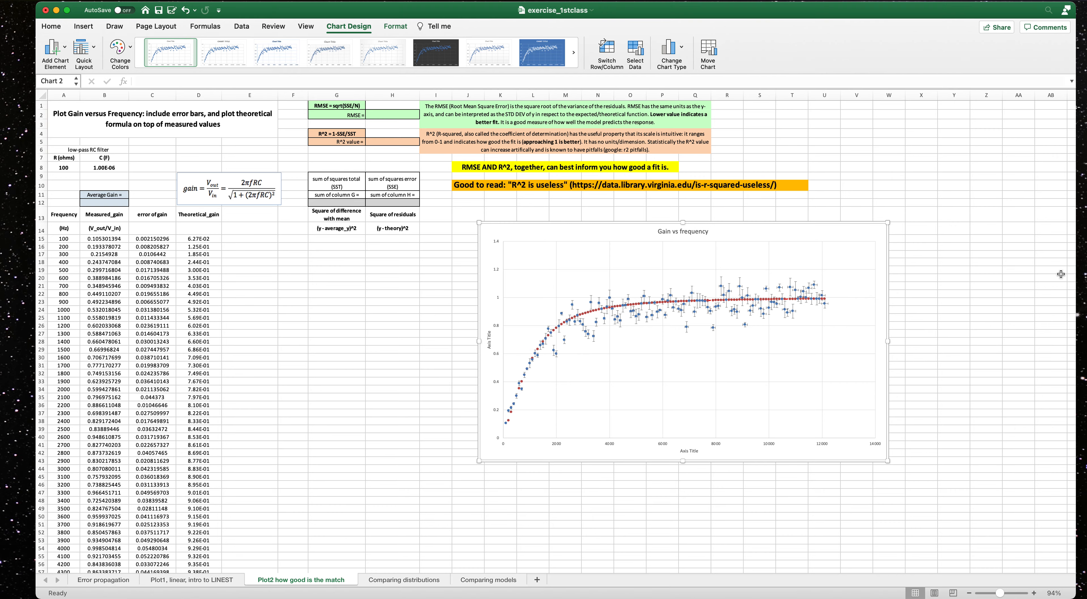
{"action": "left_click_drag", "start_coordinate": [1001, 594], "coordinate": [1005, 594]}
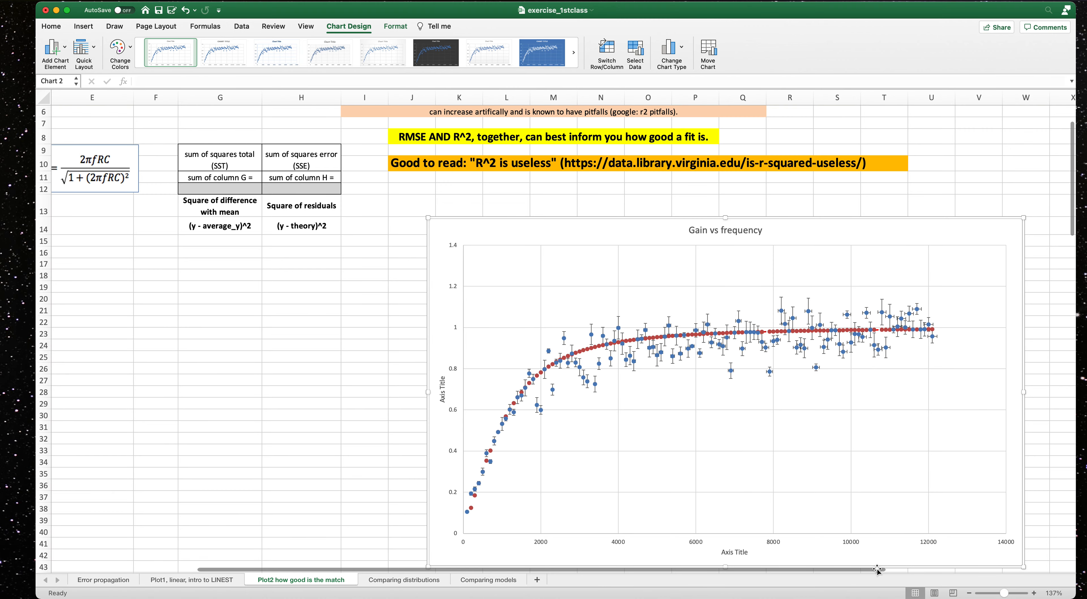
{"action": "scroll", "coordinate": [760, 549], "scroll_direction": "left", "scroll_amount": 5}
{"action": "scroll", "coordinate": [614, 375], "scroll_direction": "up", "scroll_amount": 3}
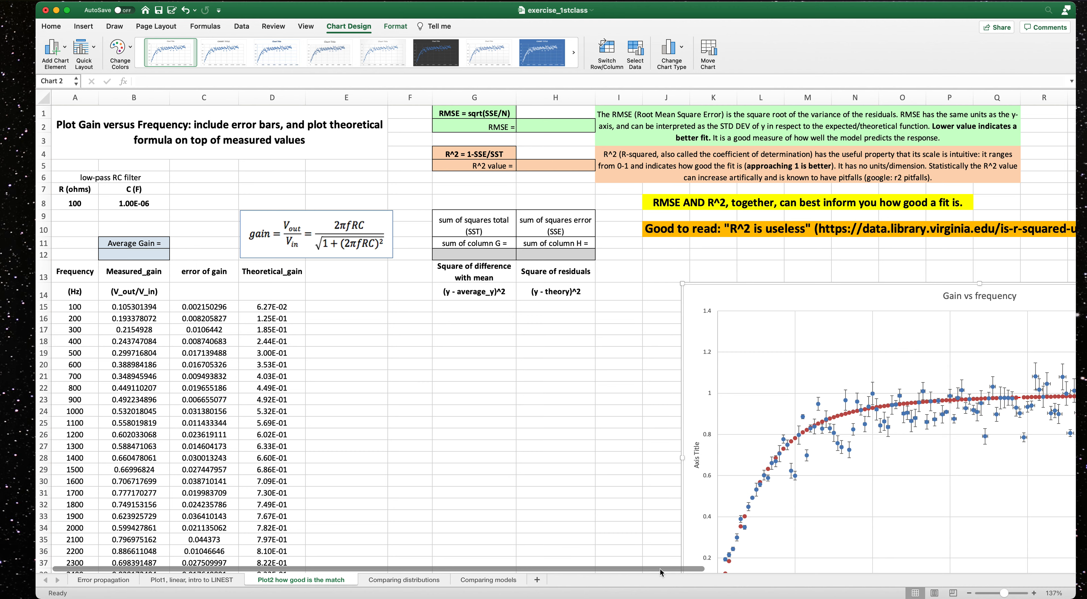
{"action": "left_click", "coordinate": [396, 582]}
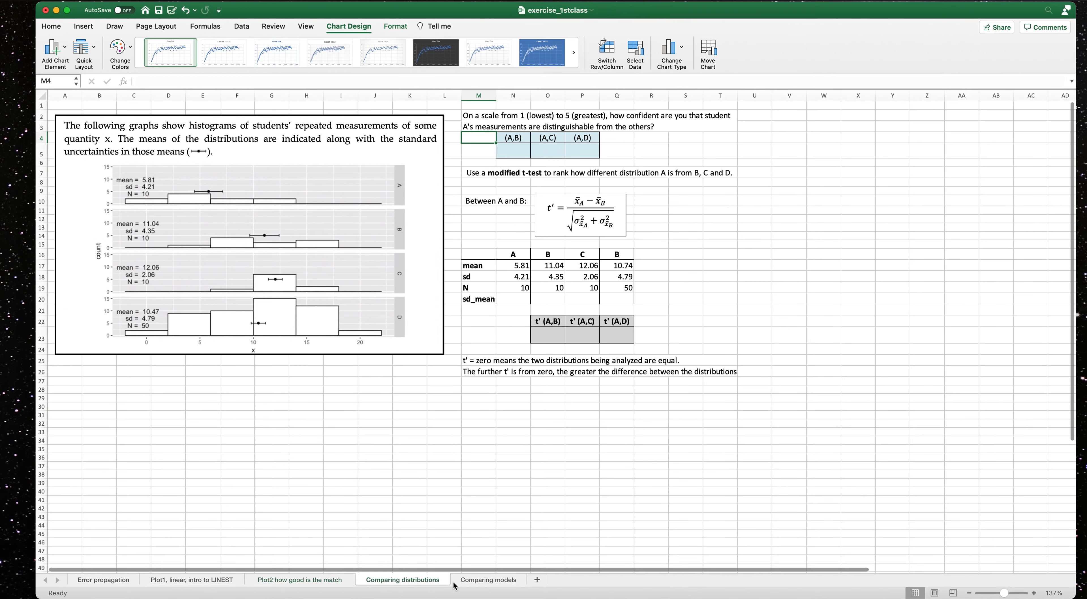
{"action": "left_click", "coordinate": [470, 582]}
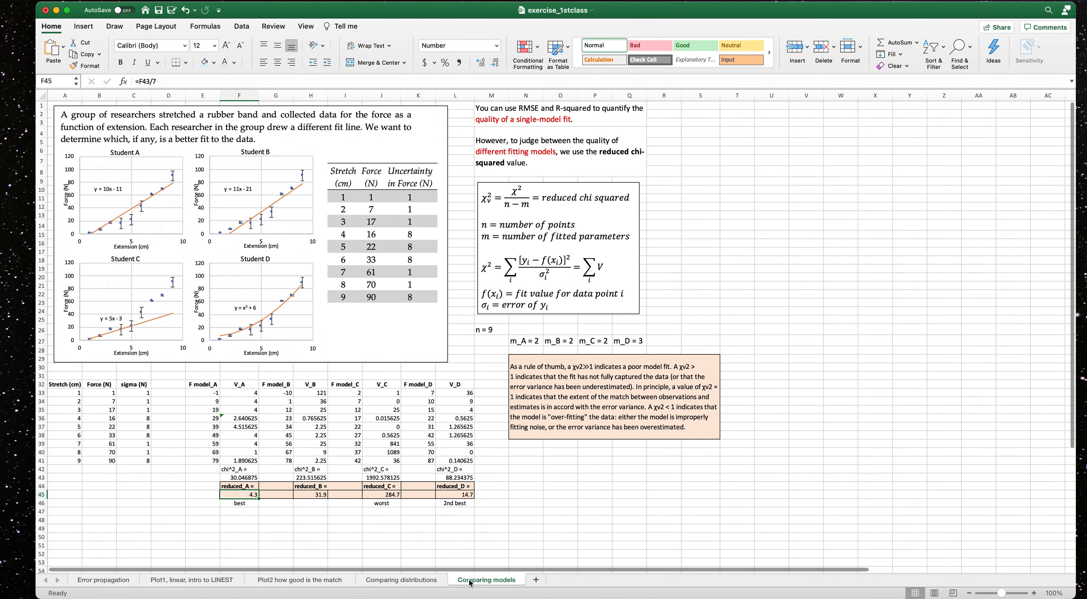
{"action": "left_click", "coordinate": [419, 583]}
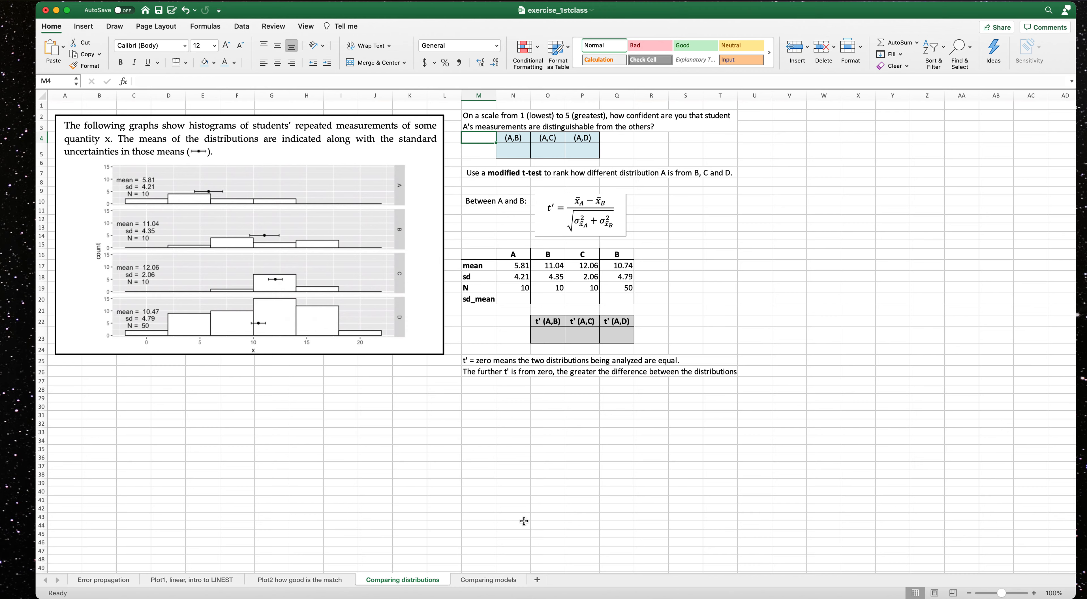
{"action": "left_click", "coordinate": [498, 584]}
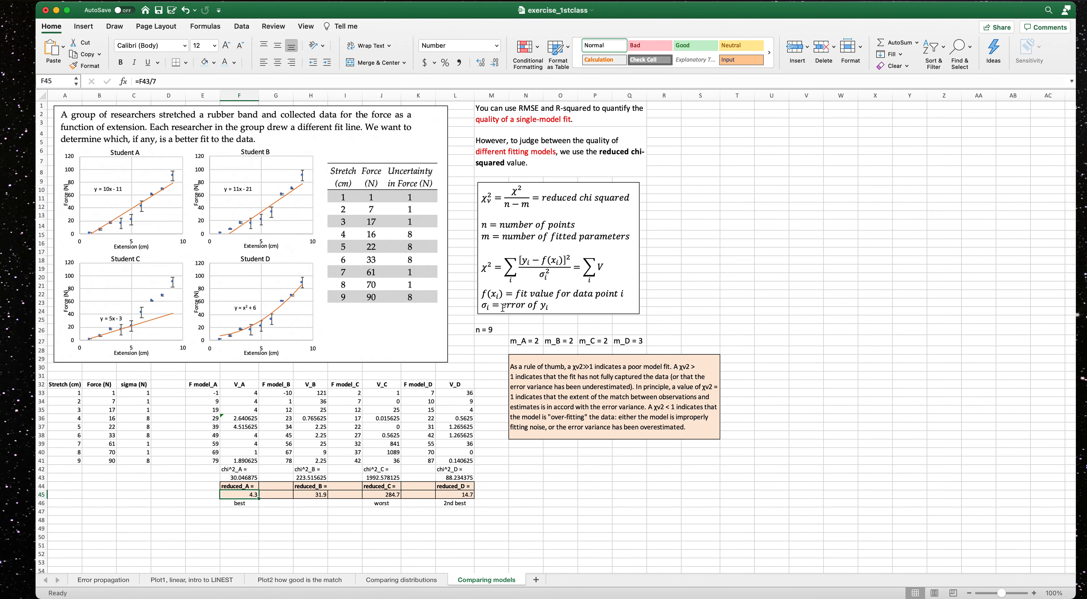
{"action": "left_click", "coordinate": [319, 582]}
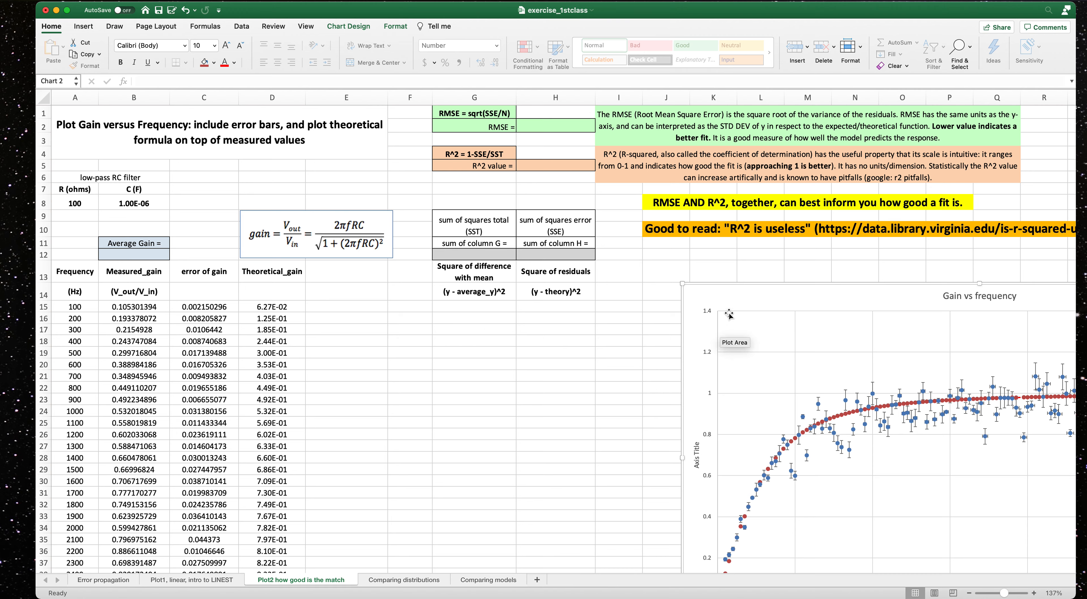
{"action": "left_click_drag", "start_coordinate": [726, 320], "coordinate": [318, 243]}
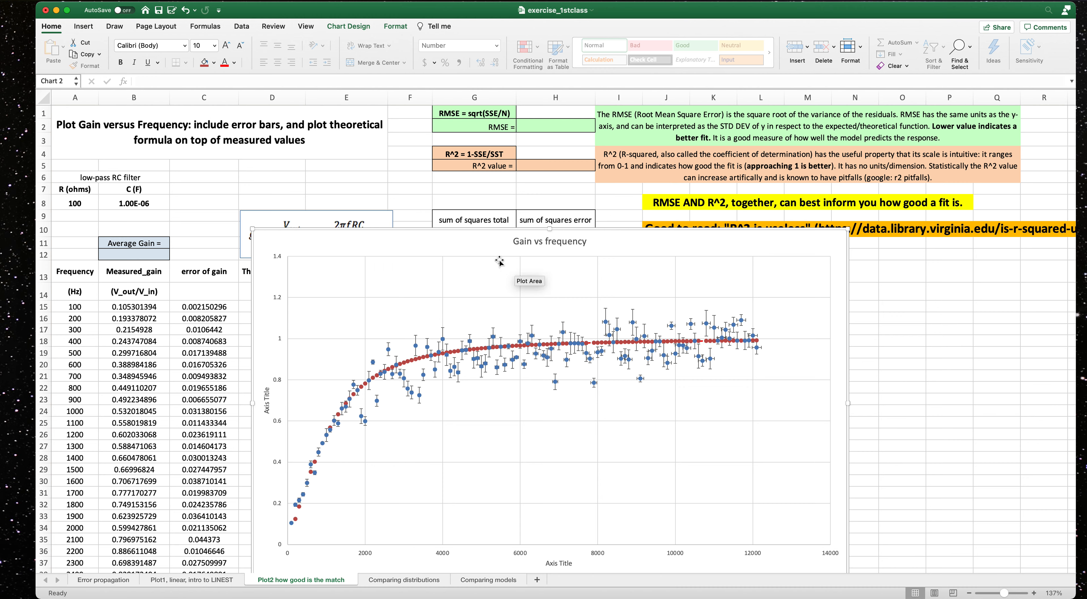
{"action": "left_click_drag", "start_coordinate": [481, 233], "coordinate": [893, 272]}
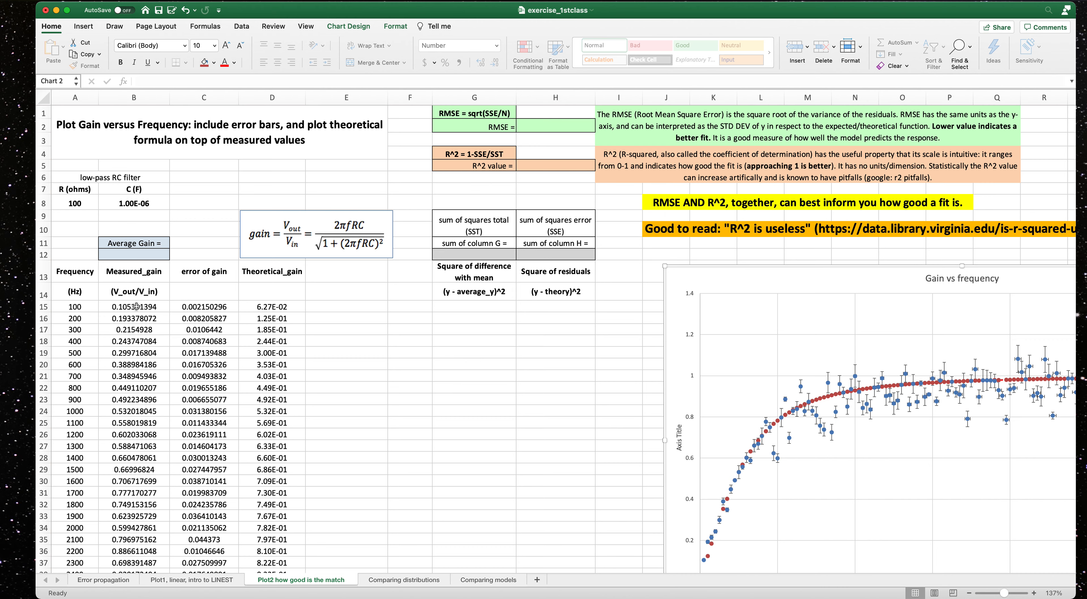
Compute the average gain in the Average Gain cell as the AVERAGE of measured gains B15:B135.
{"action": "left_click", "coordinate": [123, 255]}
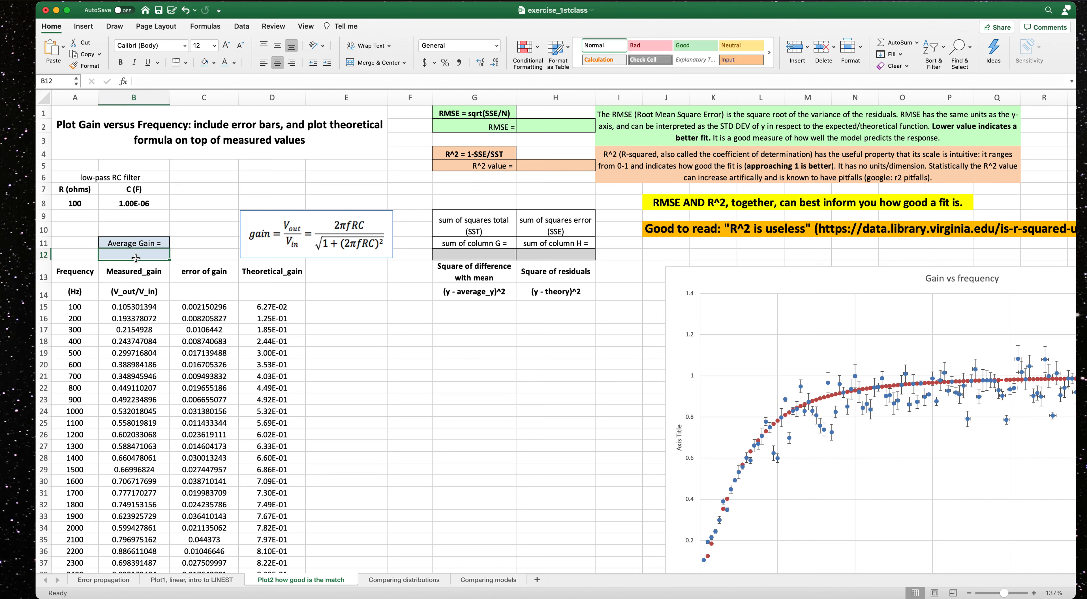
{"action": "type", "text": "="}
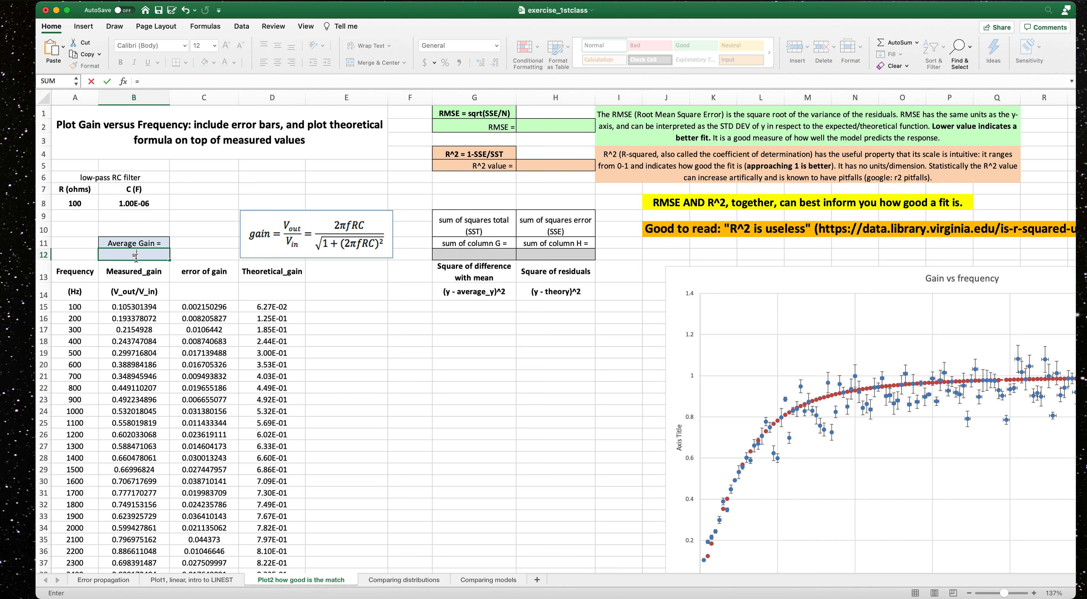
{"action": "type", "text": "AVERAGE("}
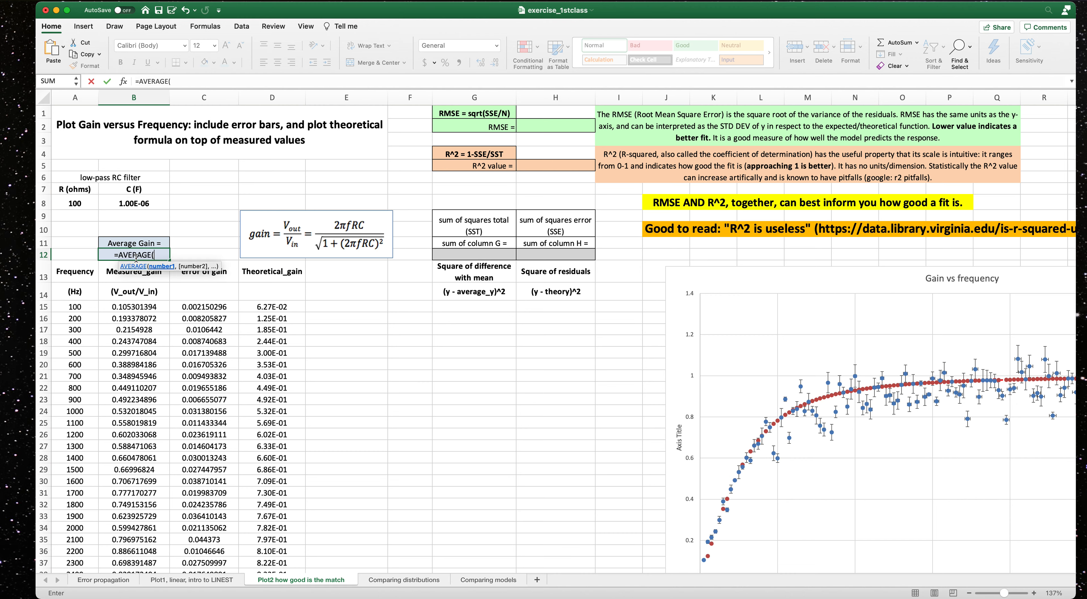
{"action": "left_click_drag", "start_coordinate": [135, 307], "coordinate": [152, 530]}
{"action": "scroll", "coordinate": [208, 498], "scroll_direction": "up", "scroll_amount": 13}
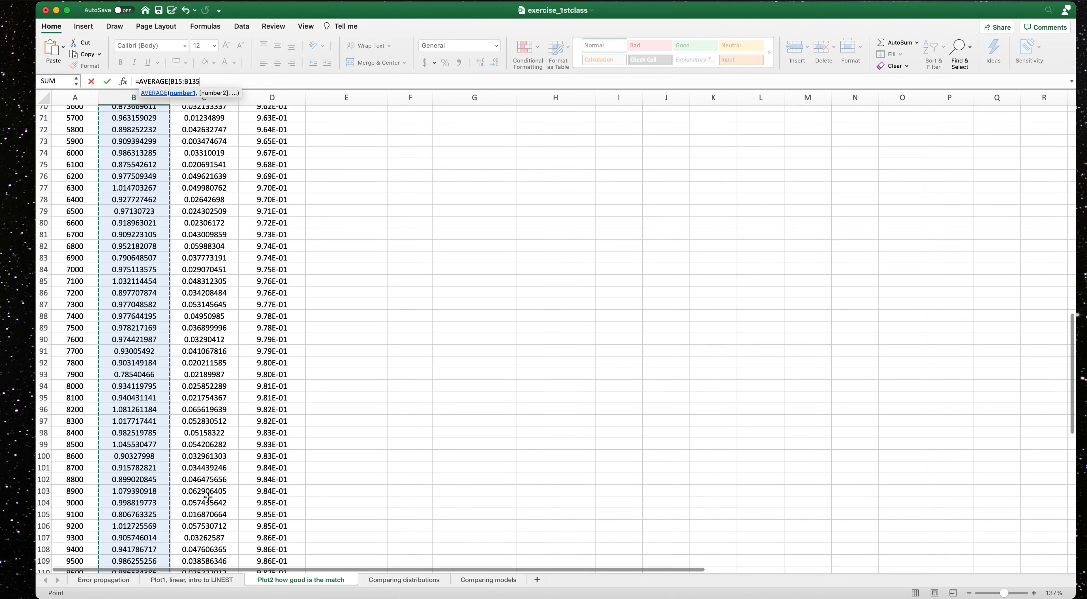
{"action": "scroll", "coordinate": [208, 498], "scroll_direction": "up", "scroll_amount": 7}
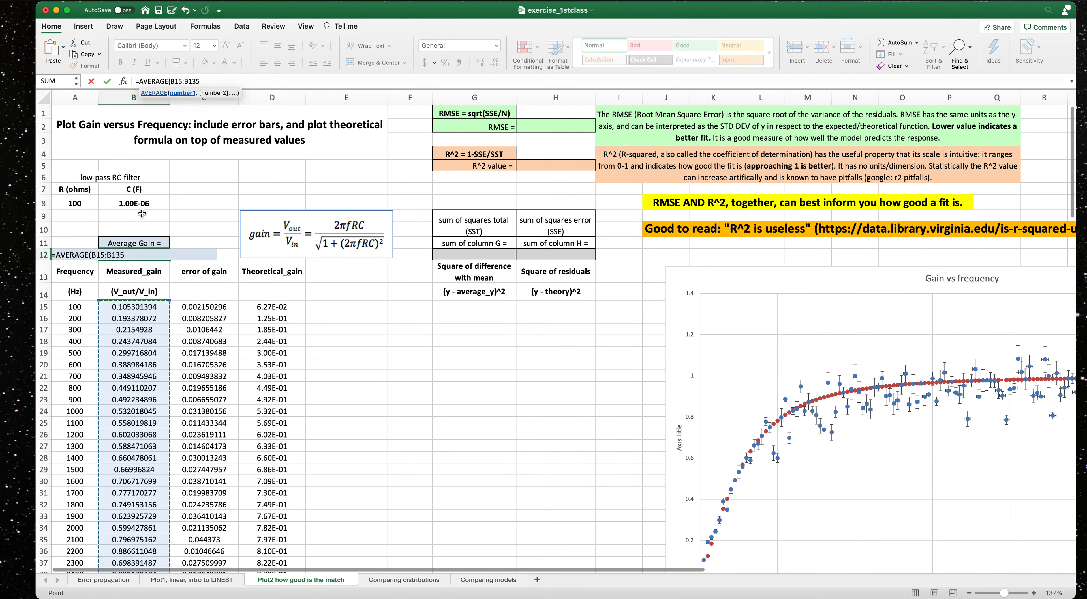
{"action": "type", "text": ")"}
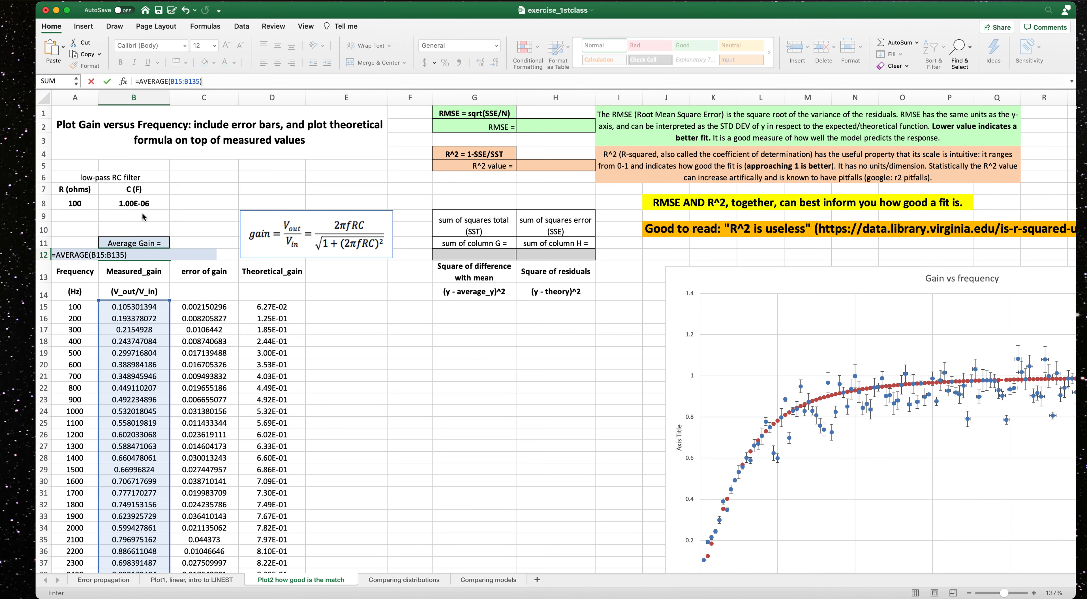
{"action": "key", "text": "Return"}
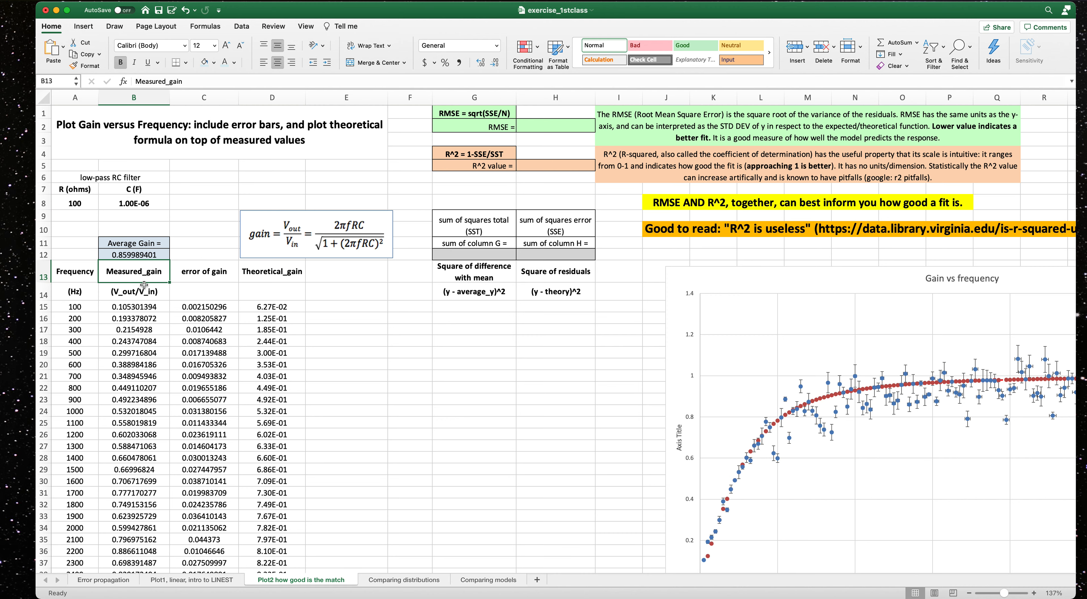
Enter the squared difference from the mean for the first row as =(B15-$B$12)^2.
{"action": "left_click", "coordinate": [457, 308]}
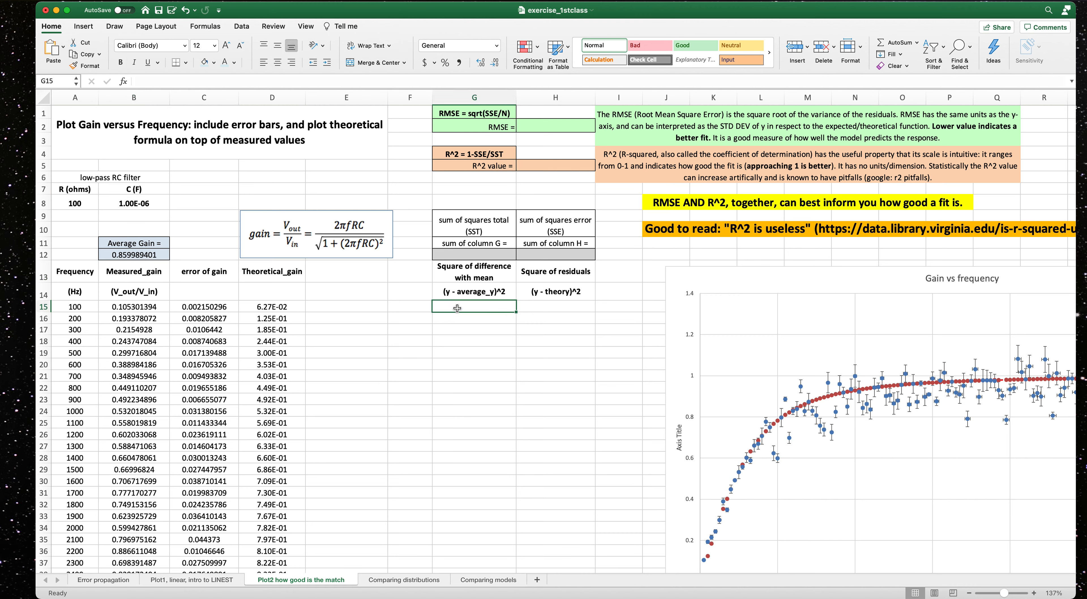
{"action": "type", "text": "=()^2"}
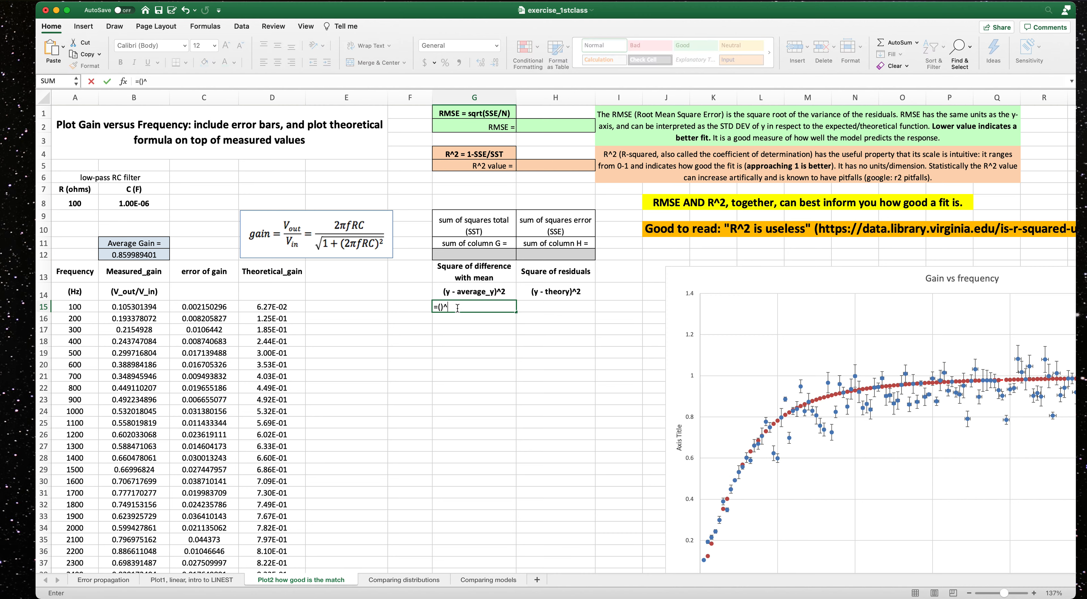
{"action": "left_click", "coordinate": [142, 81]}
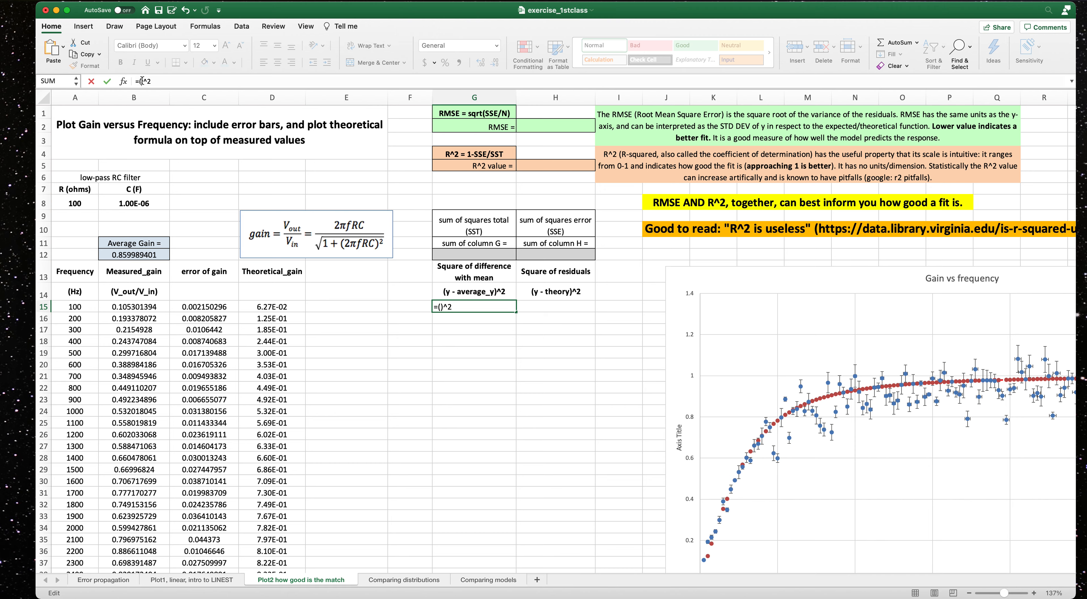
{"action": "left_click", "coordinate": [139, 308]}
{"action": "type", "text": "-"}
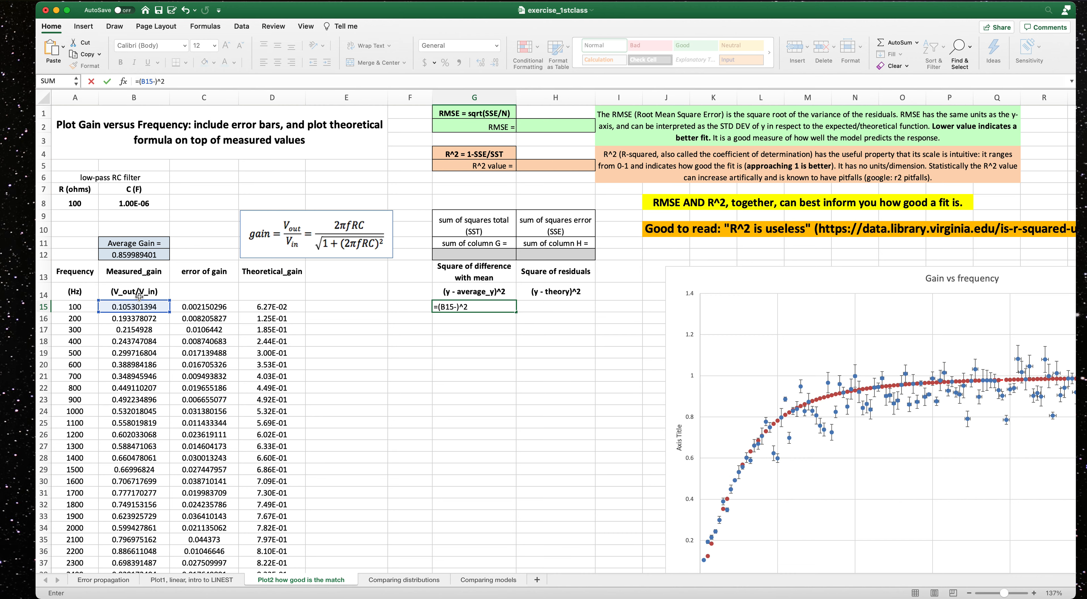
{"action": "left_click", "coordinate": [131, 254]}
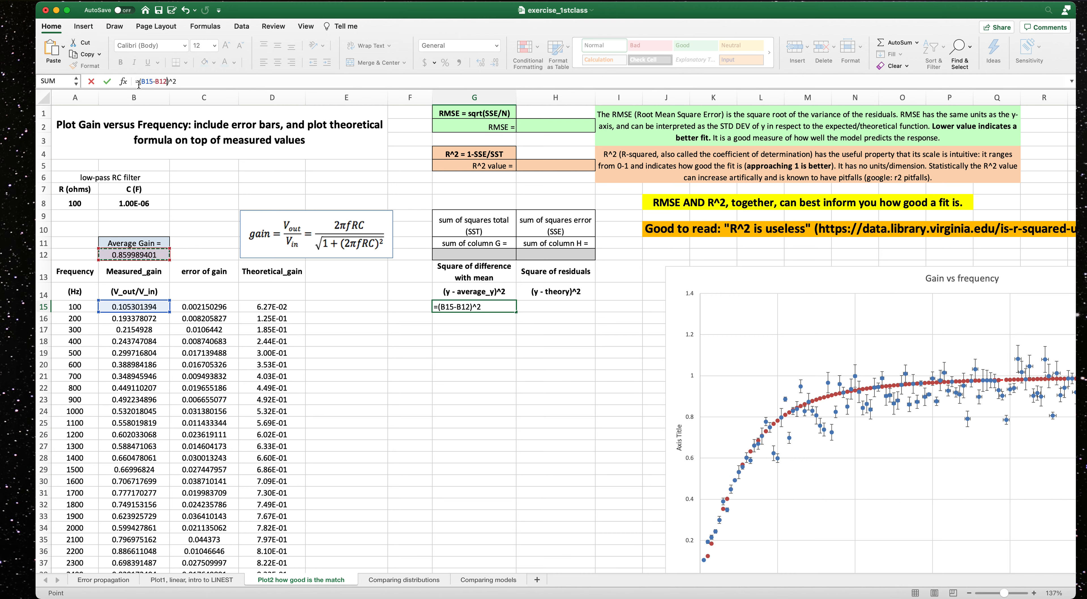
{"action": "left_click", "coordinate": [156, 83]}
{"action": "type", "text": "$B$"}
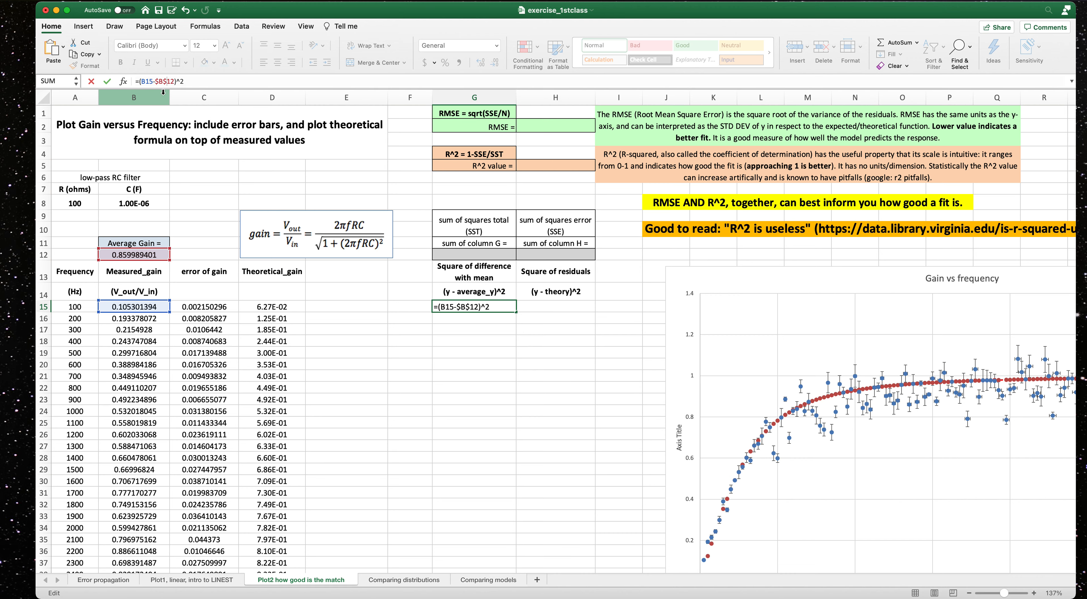
{"action": "key", "text": "Return"}
Fill the squared-difference formula down the column through row 135.
{"action": "left_click", "coordinate": [500, 308]}
{"action": "left_click_drag", "start_coordinate": [515, 312], "coordinate": [489, 494]}
{"action": "scroll", "coordinate": [532, 363], "scroll_direction": "up", "scroll_amount": 15}
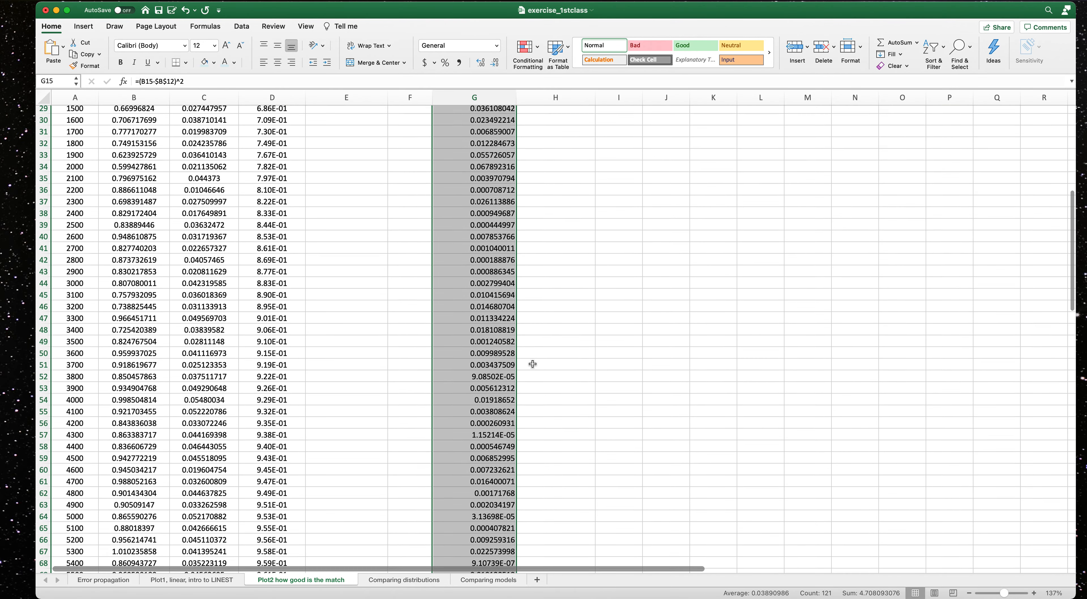
{"action": "scroll", "coordinate": [532, 364], "scroll_direction": "up", "scroll_amount": 10}
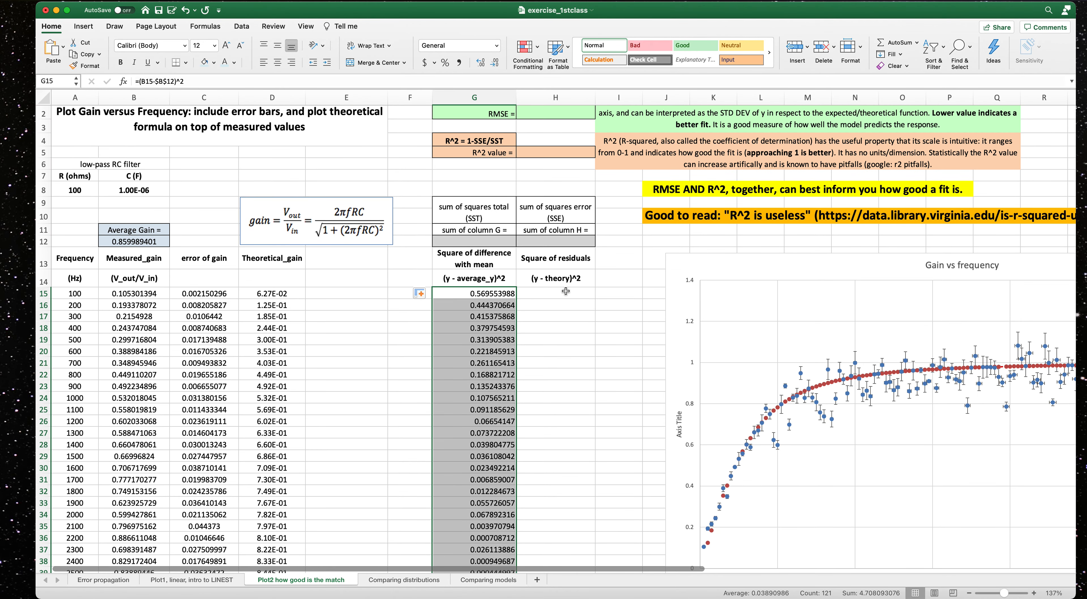
Enter the squared residual for the first row as =(B15-D15)^2.
{"action": "left_click", "coordinate": [563, 292]}
{"action": "type", "text": "=()^2"}
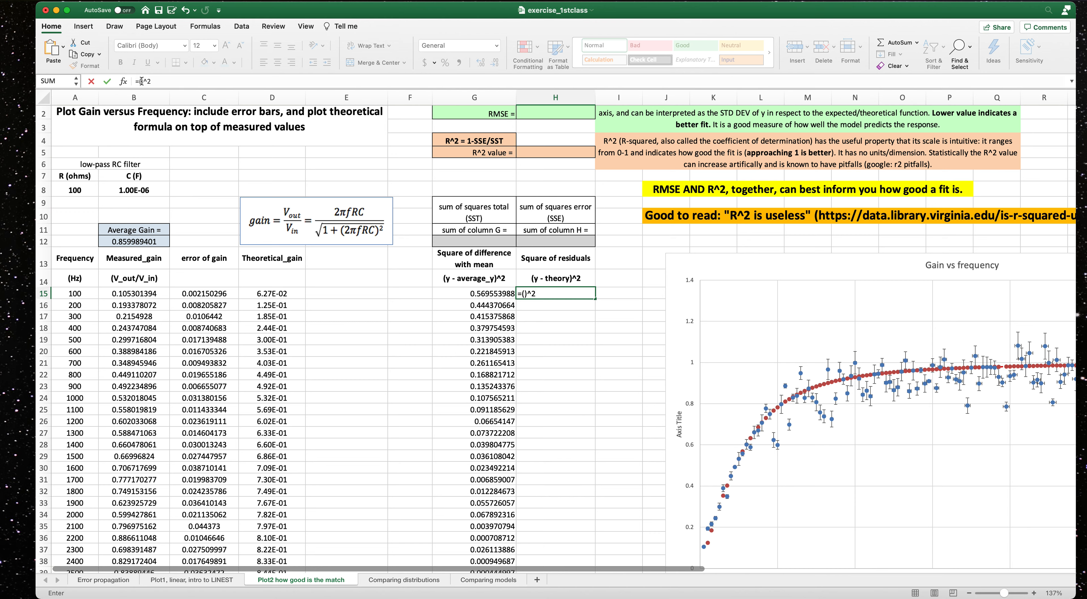
{"action": "left_click", "coordinate": [141, 81]}
{"action": "left_click", "coordinate": [148, 294]}
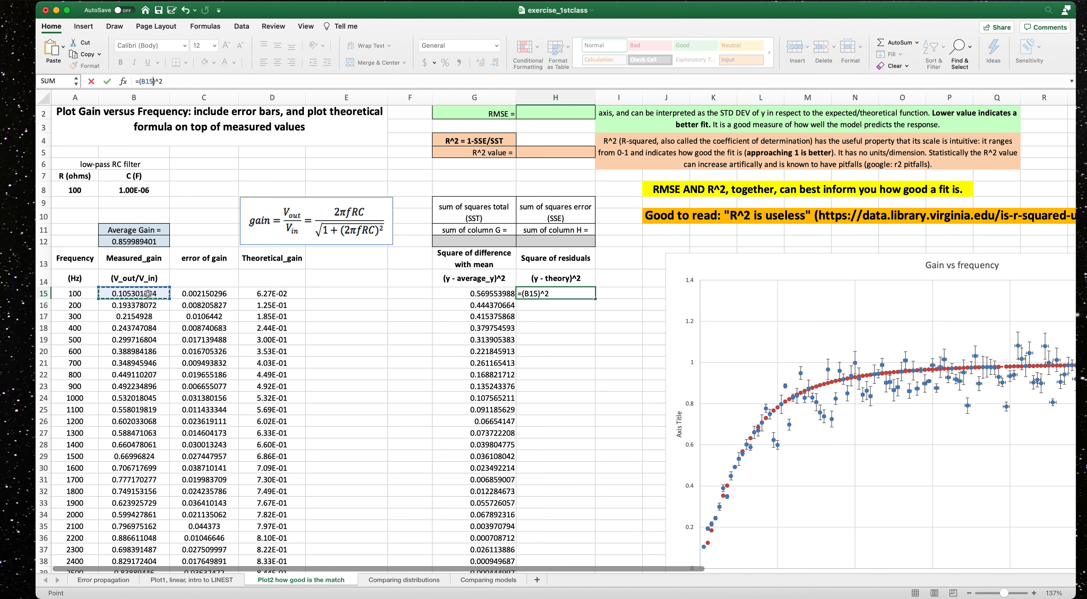
{"action": "type", "text": "-"}
{"action": "left_click", "coordinate": [272, 294]}
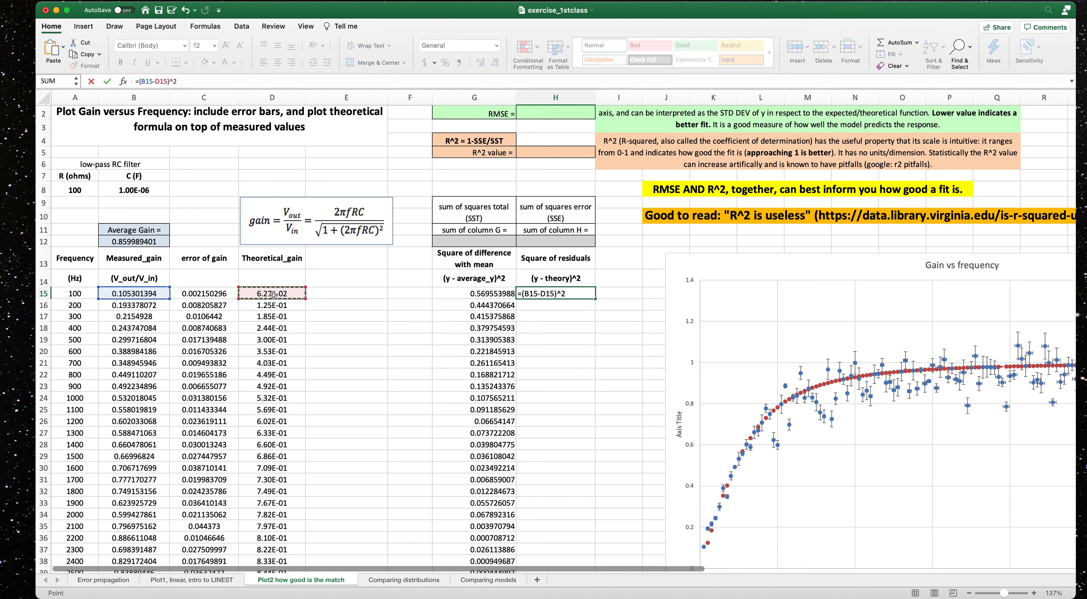
{"action": "key", "text": "Return"}
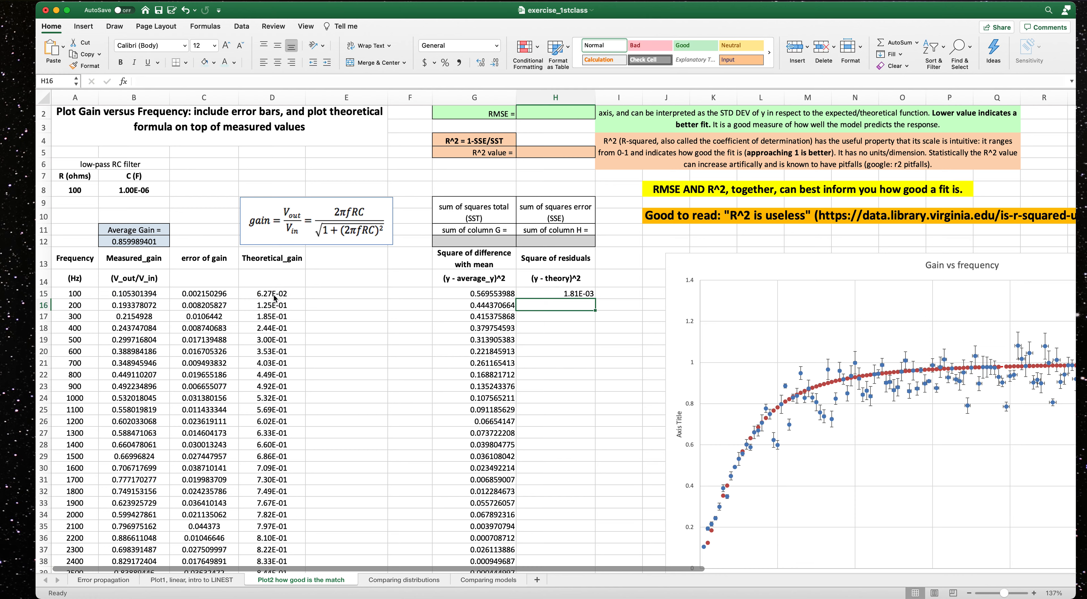
Fill the squared-residual formula down the column through row 135.
{"action": "left_click", "coordinate": [561, 294]}
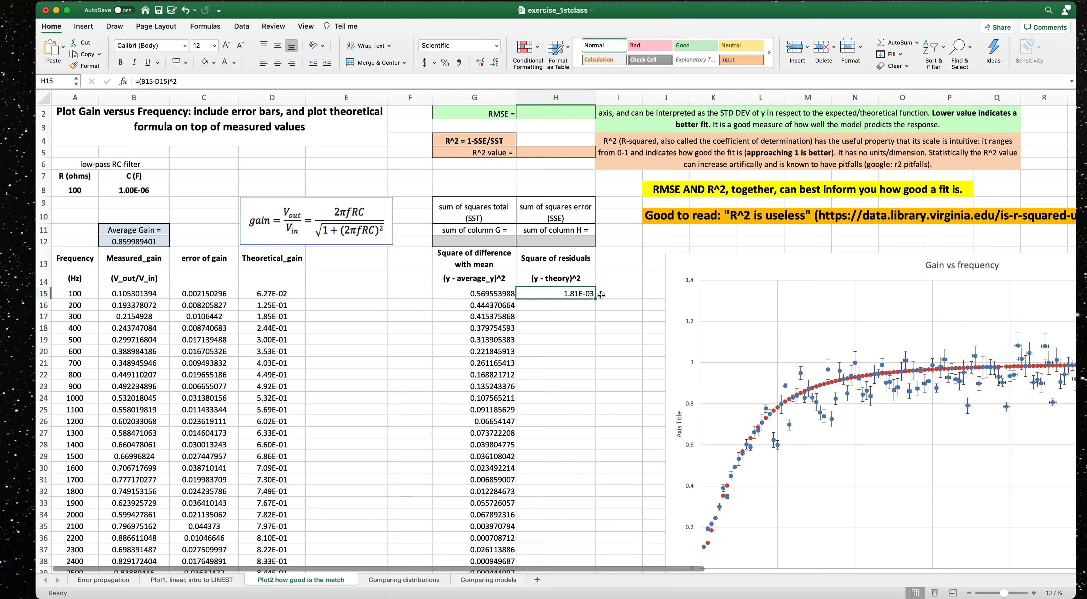
{"action": "left_click_drag", "start_coordinate": [595, 299], "coordinate": [603, 592]}
{"action": "left_click_drag", "start_coordinate": [605, 594], "coordinate": [596, 557]}
{"action": "scroll", "coordinate": [548, 445], "scroll_direction": "up", "scroll_amount": 20}
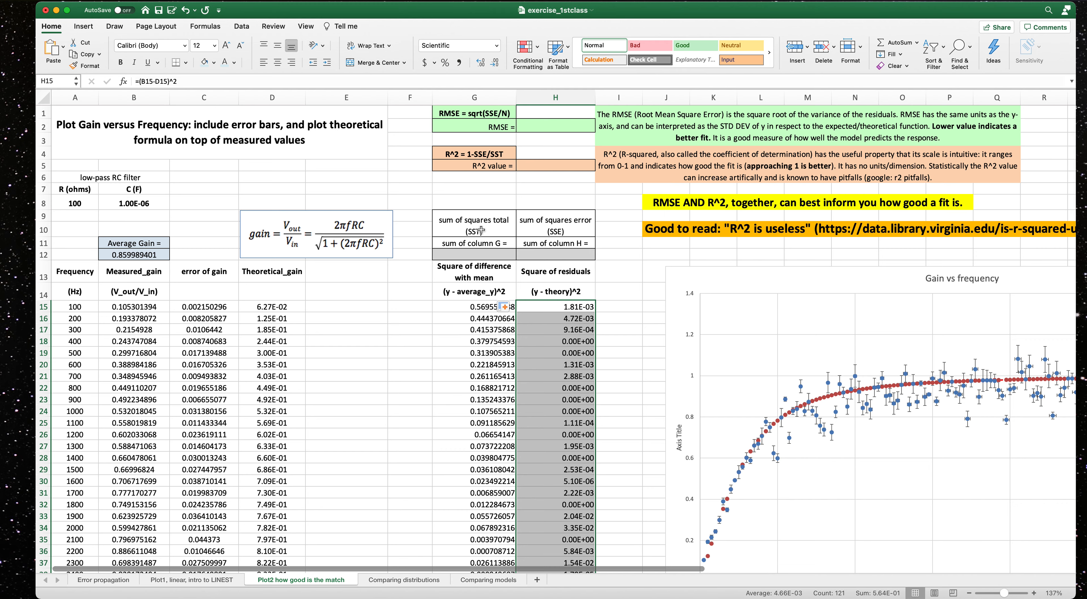
Compute the total sum of squares as the SUM of G15:G135.
{"action": "left_click", "coordinate": [461, 255]}
{"action": "type", "text": "=SUM"}
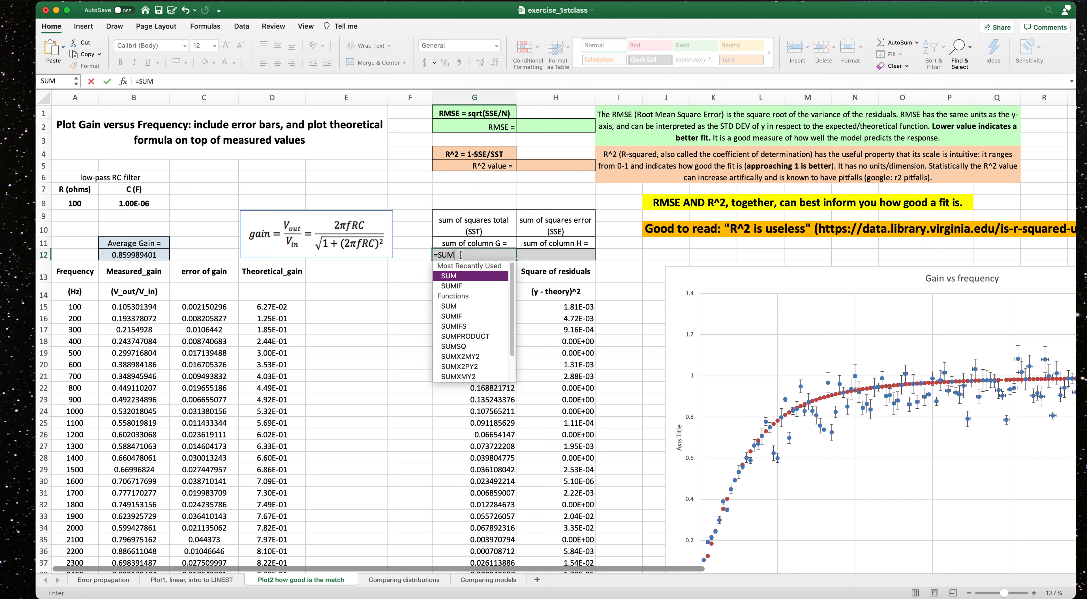
{"action": "type", "text": "("}
{"action": "left_click_drag", "start_coordinate": [485, 306], "coordinate": [484, 596]}
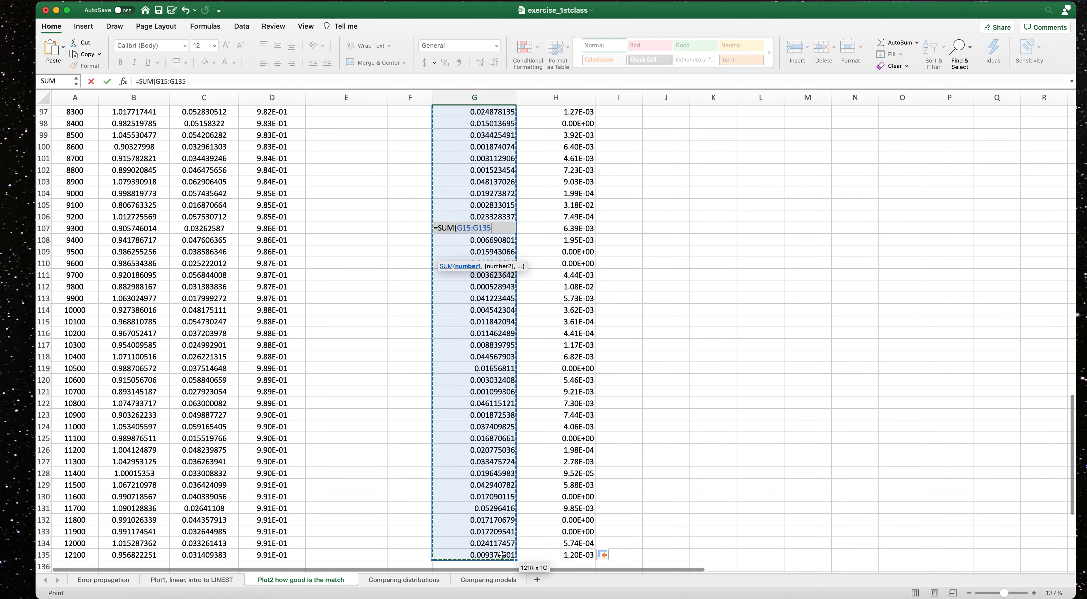
{"action": "scroll", "coordinate": [587, 359], "scroll_direction": "up", "scroll_amount": 20}
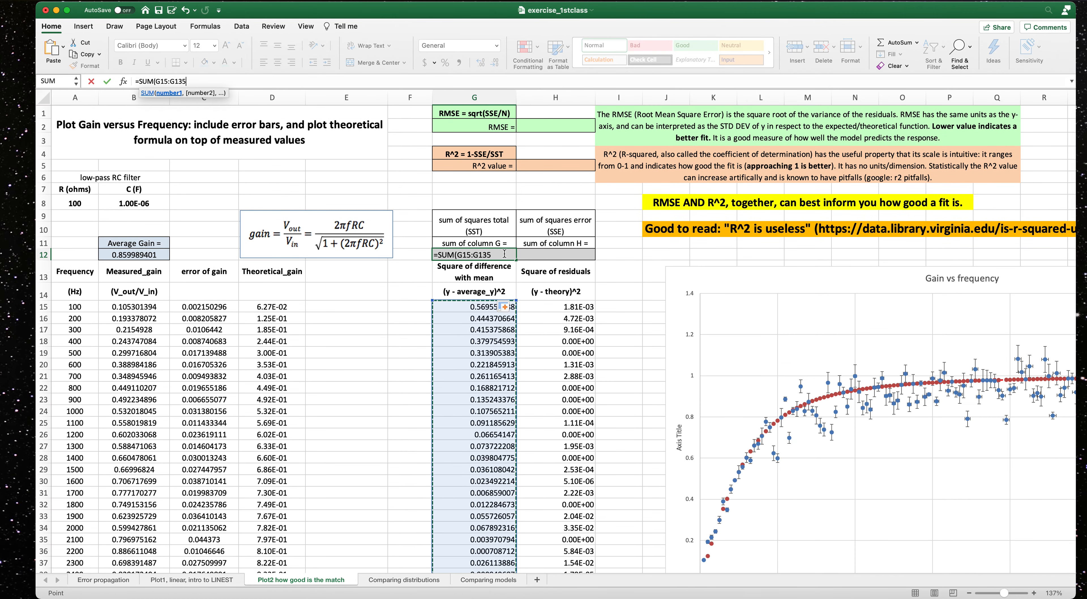
{"action": "key", "text": "Return"}
Compute the sum of squared errors as the SUM of H15:H135.
{"action": "left_click", "coordinate": [561, 257]}
{"action": "type", "text": "=SUM"}
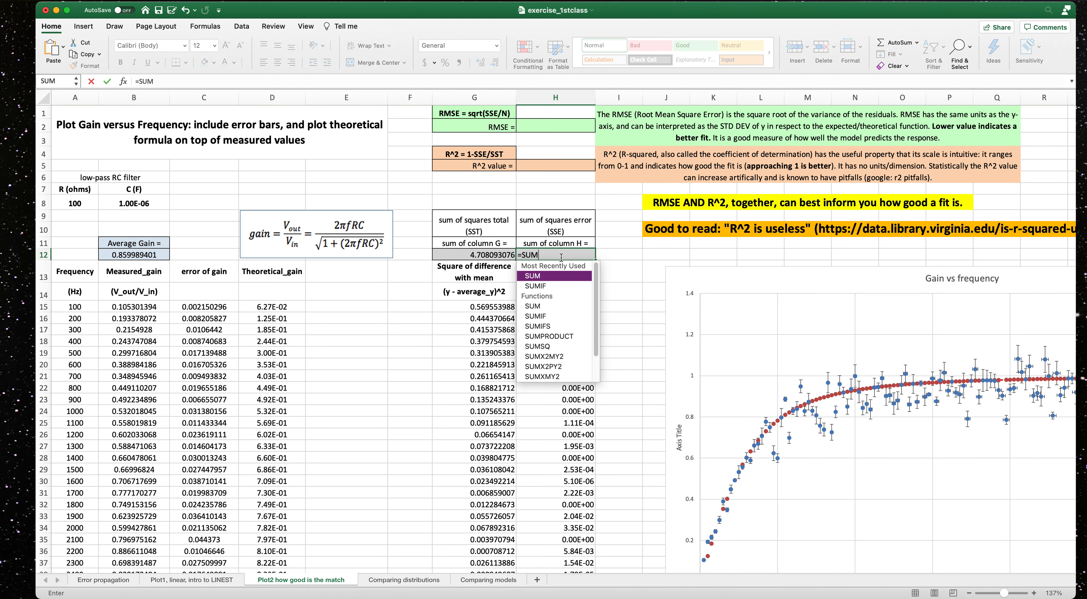
{"action": "type", "text": "("}
{"action": "left_click_drag", "start_coordinate": [584, 307], "coordinate": [589, 543]}
{"action": "type", "text": ")"}
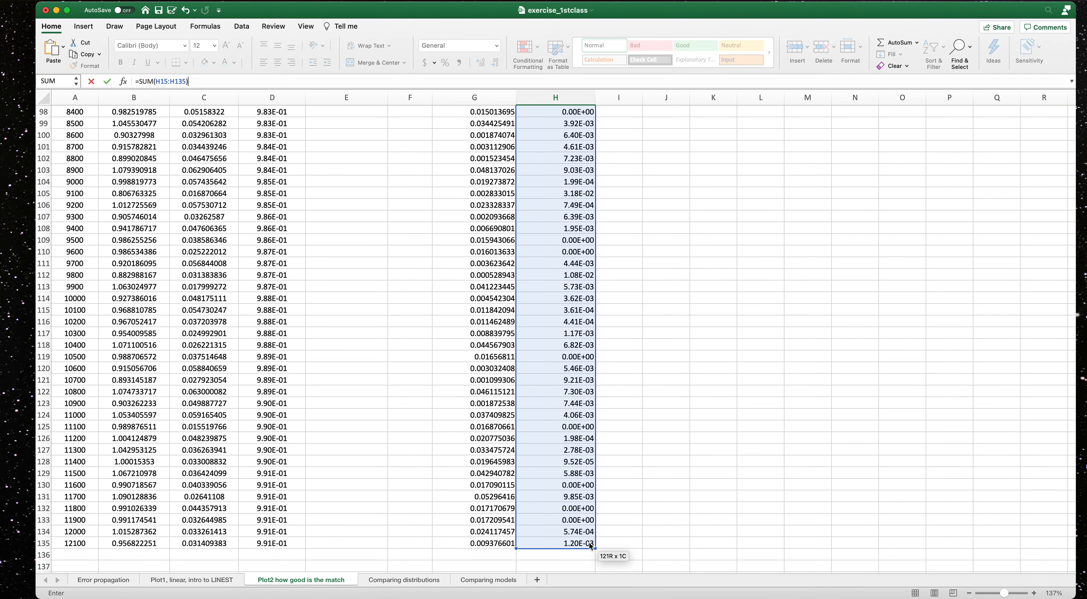
{"action": "key", "text": "Return"}
{"action": "scroll", "coordinate": [589, 395], "scroll_direction": "up", "scroll_amount": 5}
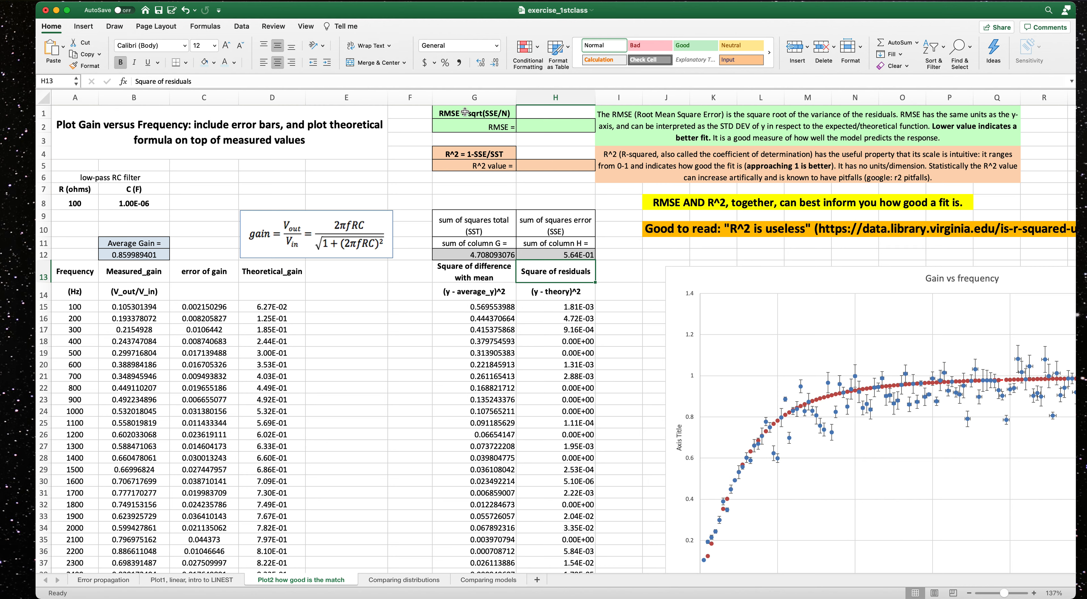
Compute RMSE as the square root of the sum of squared errors divided by 120.
{"action": "left_click", "coordinate": [541, 127]}
{"action": "type", "text": "=sqrt("}
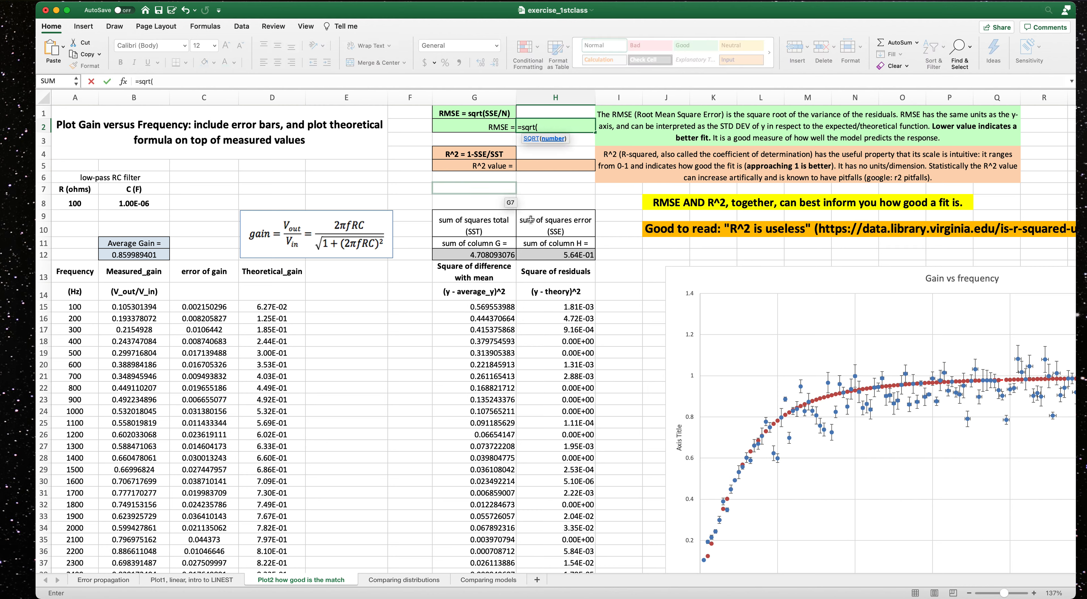
{"action": "left_click", "coordinate": [553, 259]}
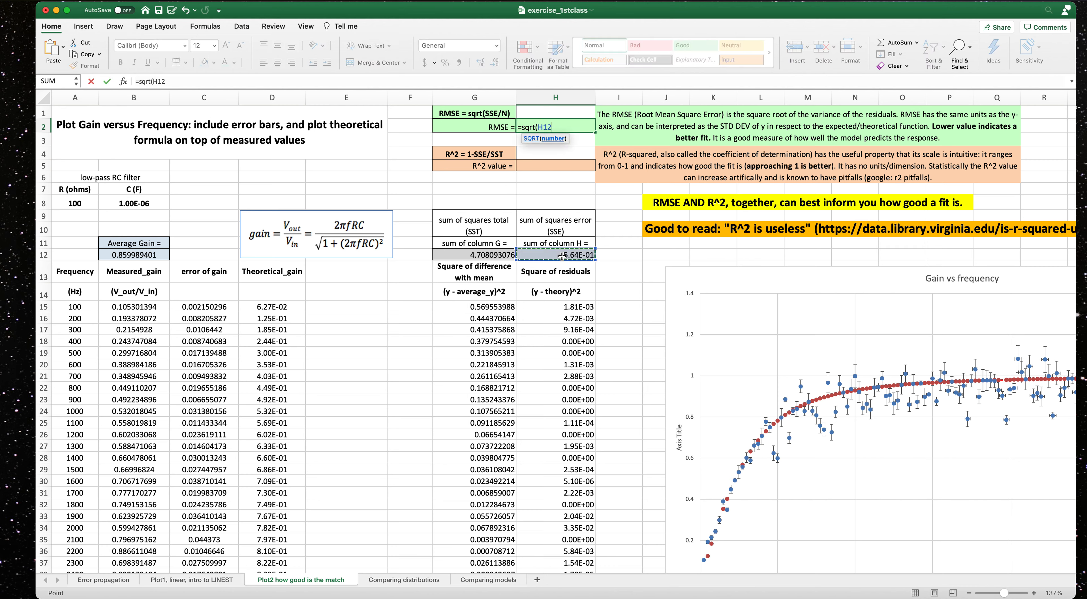
{"action": "type", "text": "/120"}
{"action": "key", "text": "Return"}
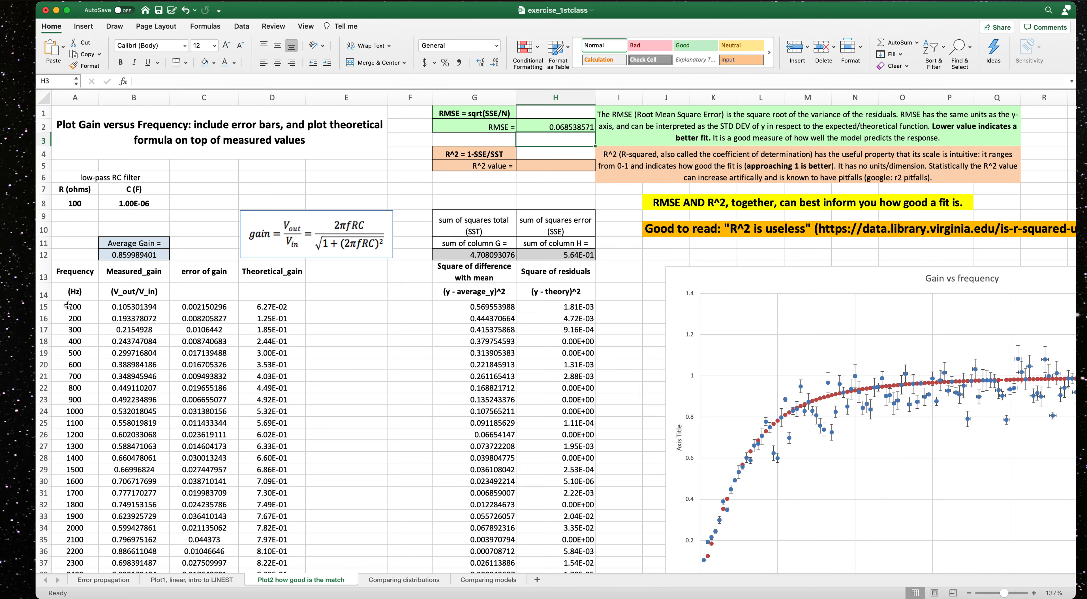
Count the frequency data points and change the RMSE formula's divisor to 121.
{"action": "left_click_drag", "start_coordinate": [66, 307], "coordinate": [82, 545]}
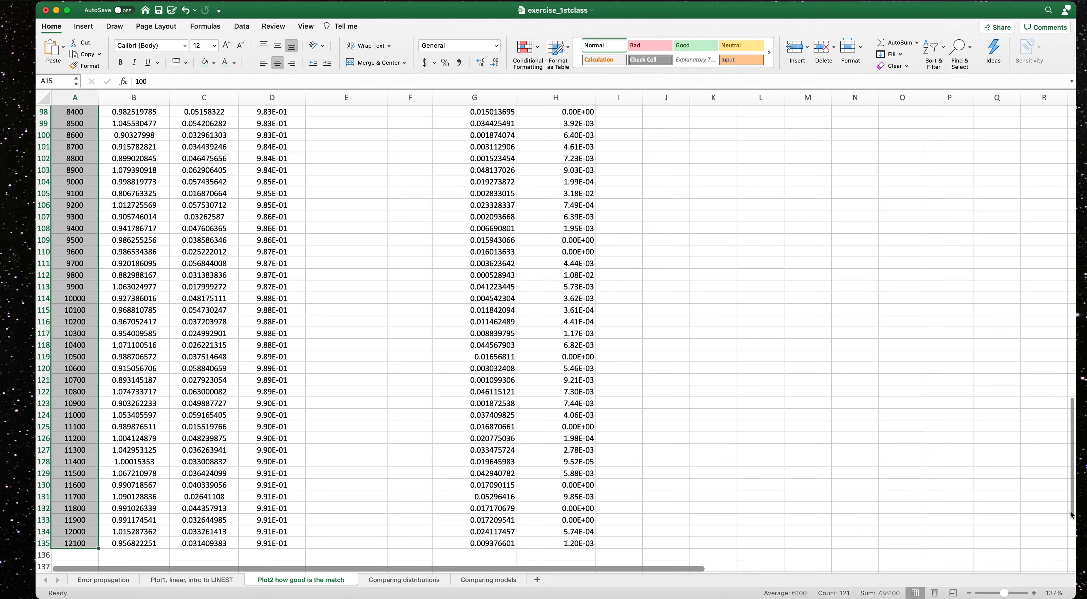
{"action": "left_click_drag", "start_coordinate": [1071, 507], "coordinate": [1071, 214]}
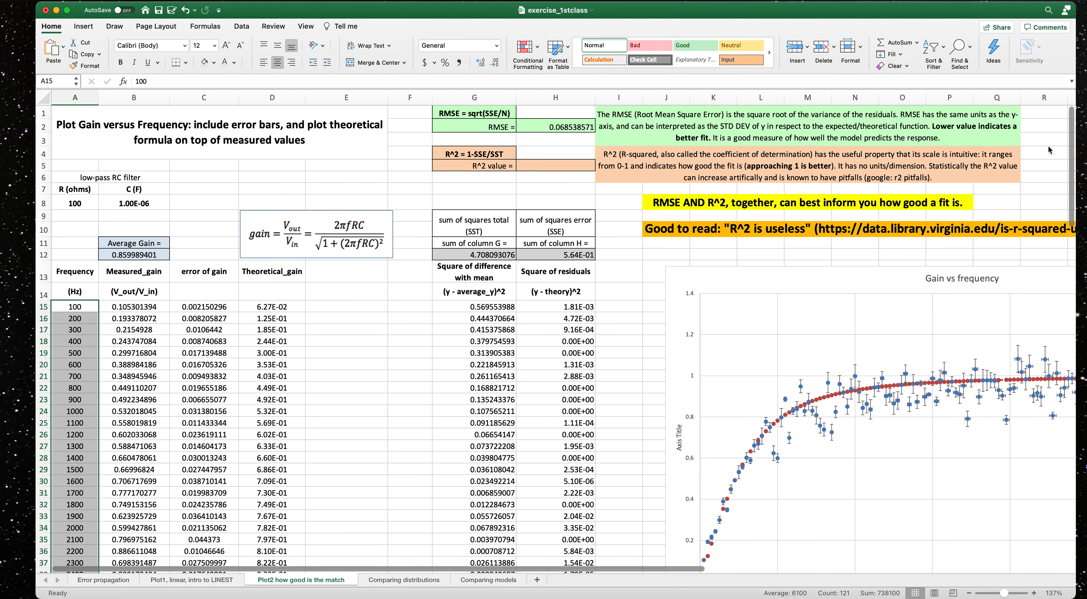
{"action": "left_click", "coordinate": [523, 126]}
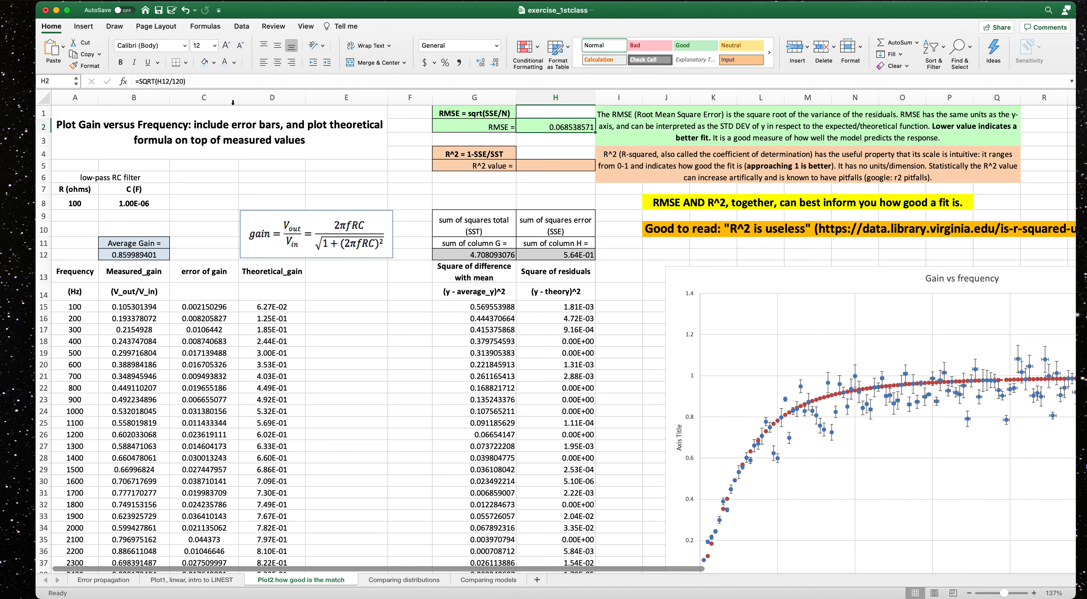
{"action": "left_click", "coordinate": [180, 82]}
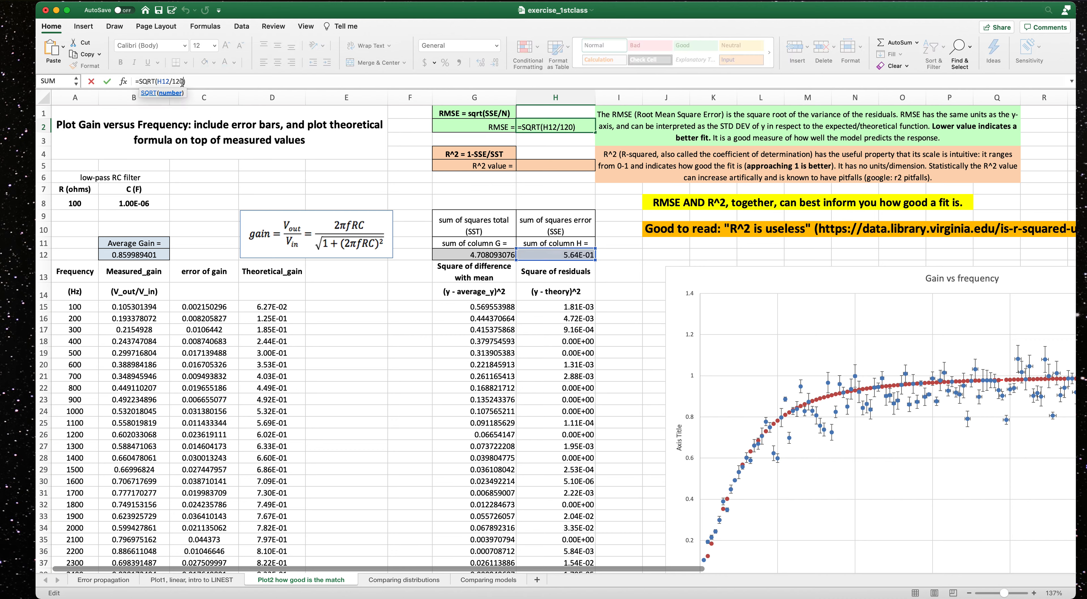
{"action": "key", "text": "Return"}
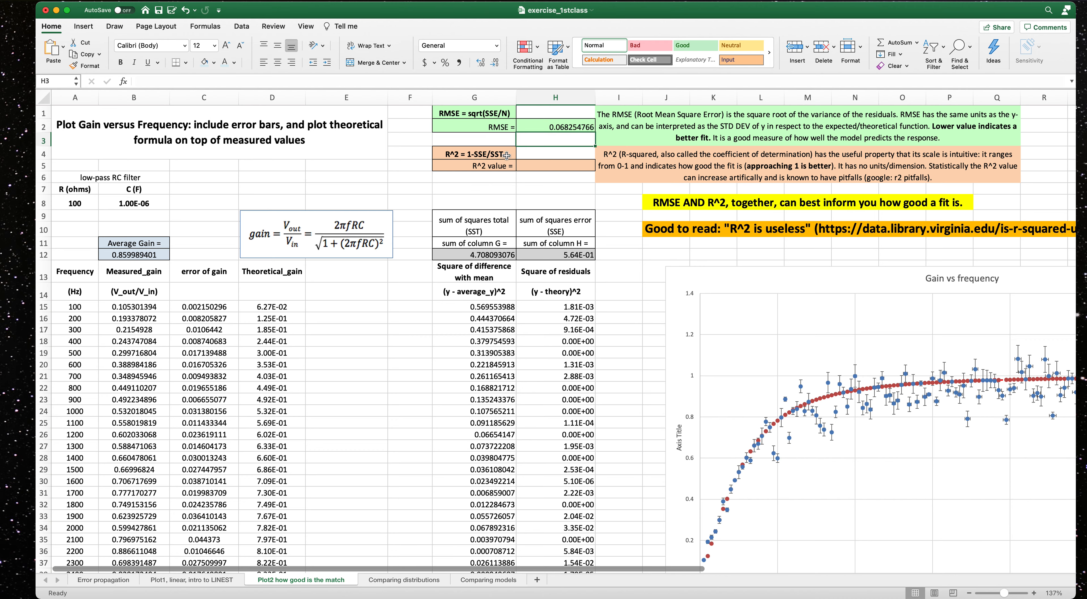
Compute R² in H5 as 1 minus the sum of squared errors H12 divided by the total sum of squares G12.
{"action": "left_click", "coordinate": [529, 167]}
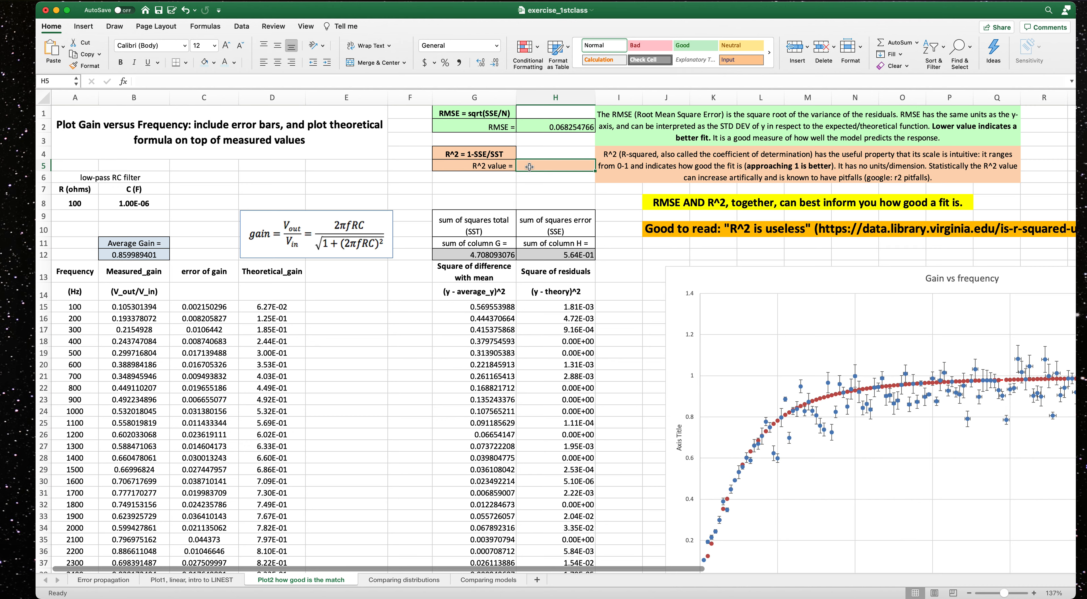
{"action": "type", "text": "="}
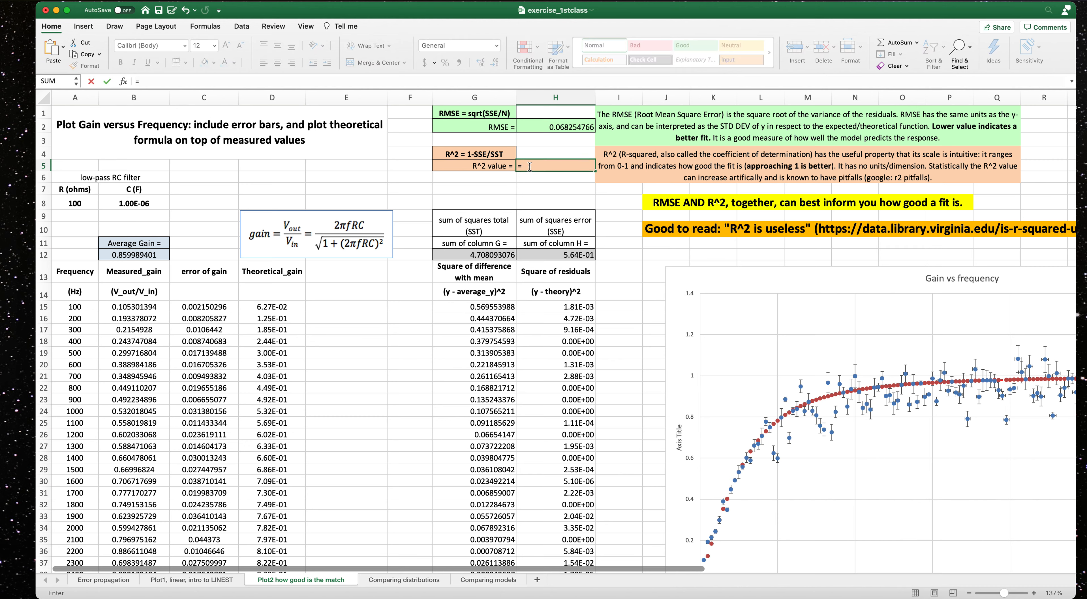
{"action": "type", "text": "1-("}
{"action": "key", "text": "Return"}
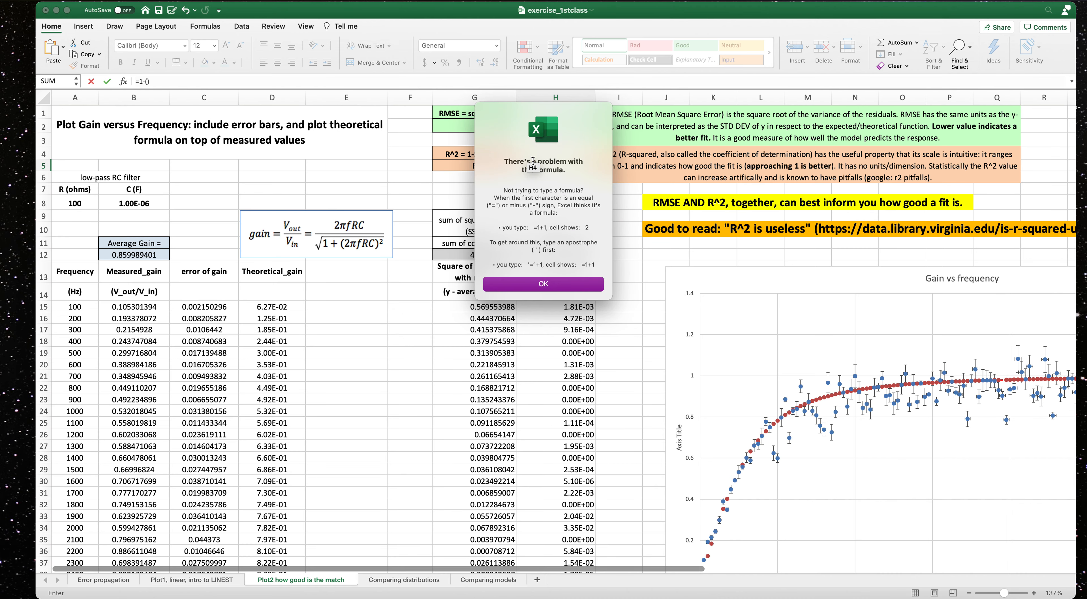
{"action": "left_click", "coordinate": [584, 285]}
{"action": "left_click", "coordinate": [475, 165]}
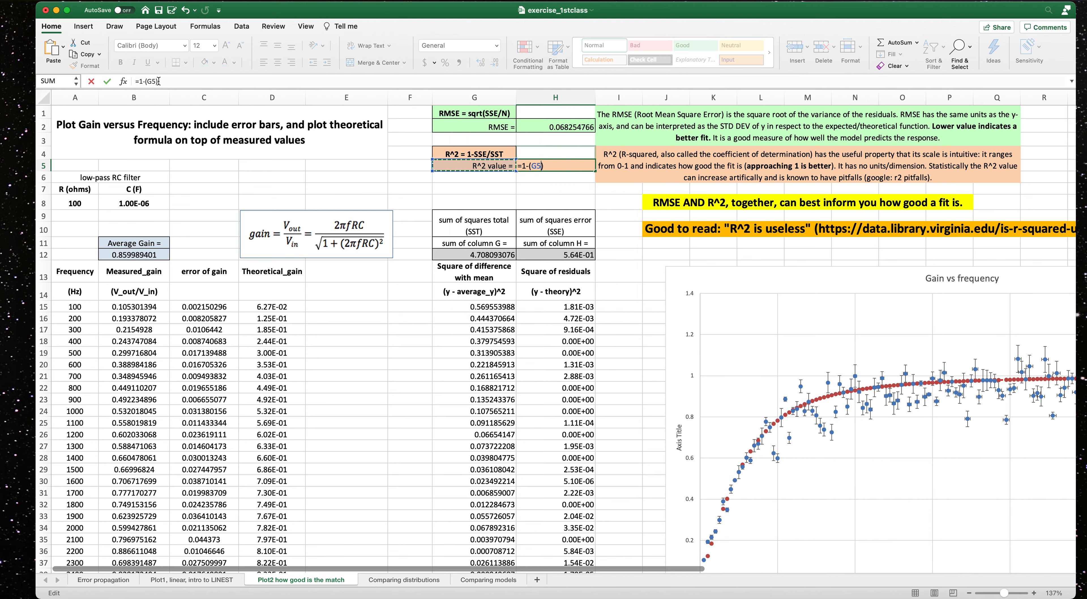
{"action": "double_click", "coordinate": [153, 81]}
{"action": "key", "text": "BackSpace"}
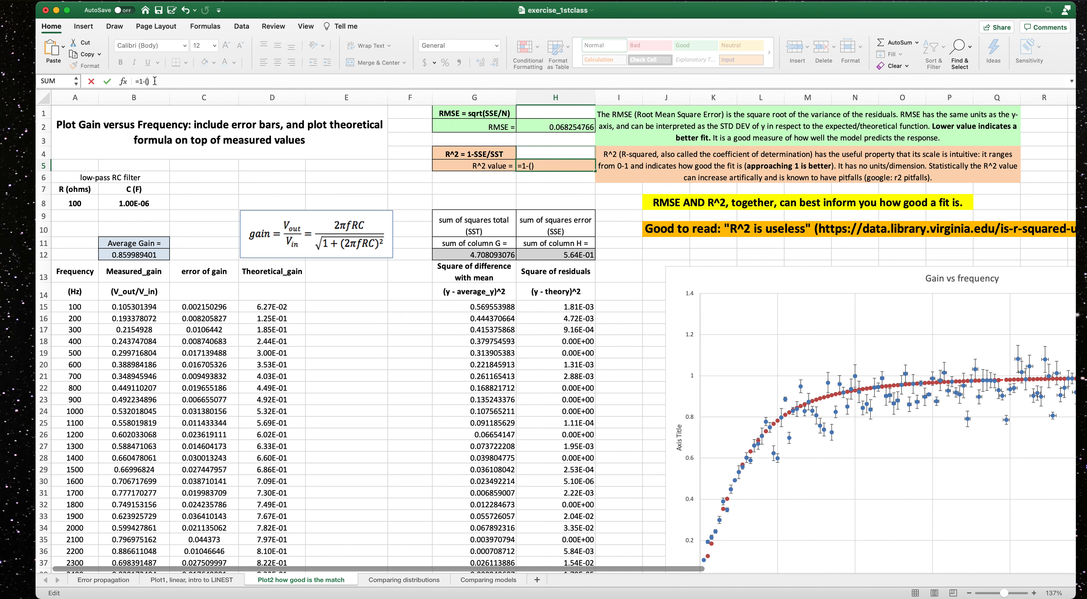
{"action": "type", "text": "/"}
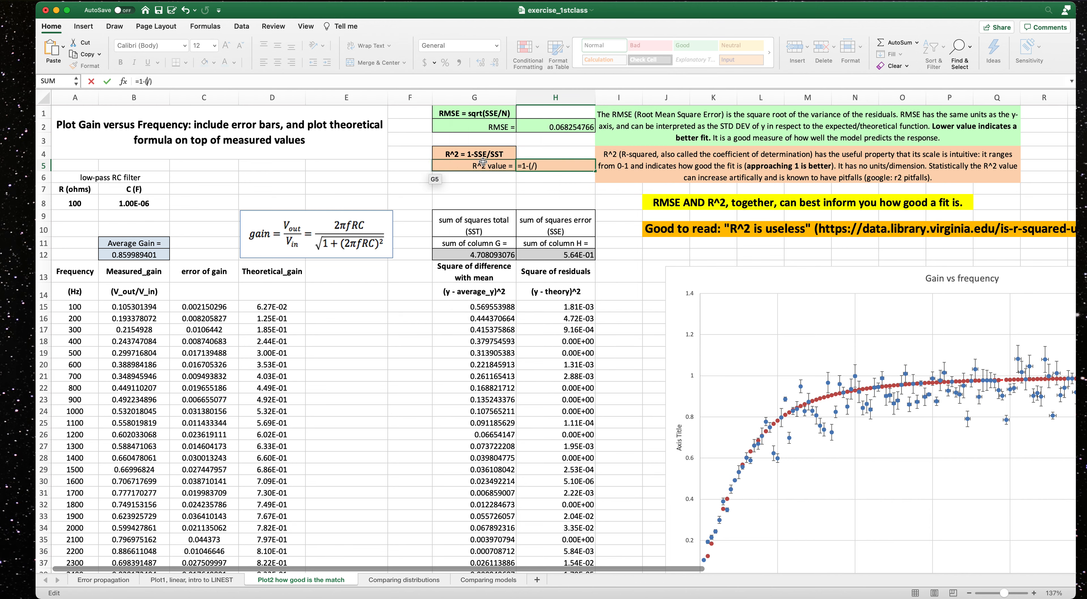
{"action": "left_click", "coordinate": [557, 257]}
{"action": "left_click", "coordinate": [558, 258]}
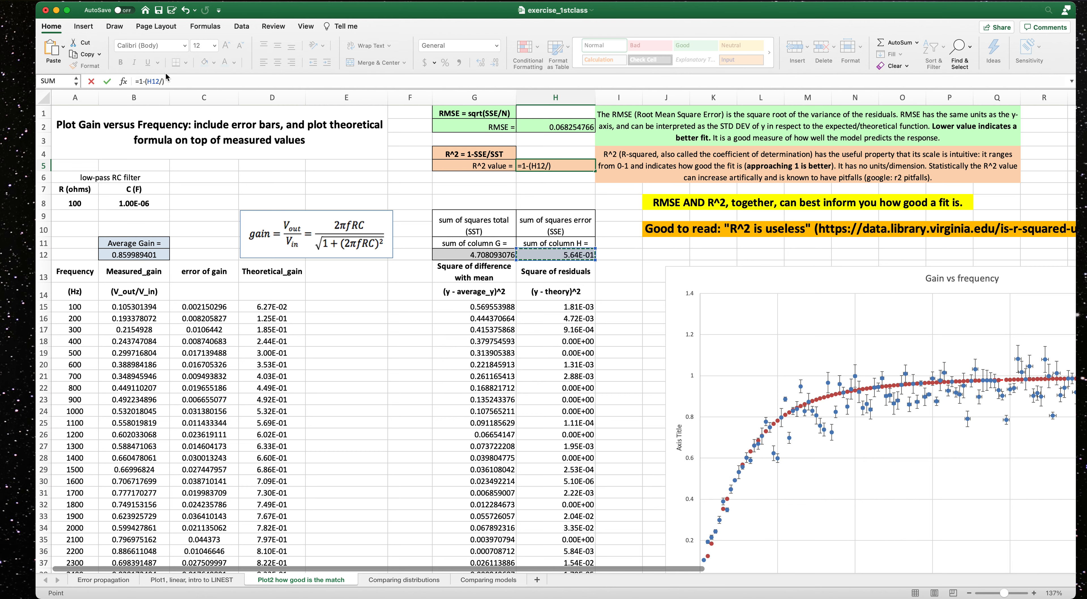
{"action": "left_click", "coordinate": [162, 81]}
{"action": "left_click", "coordinate": [506, 258]}
{"action": "key", "text": "Return"}
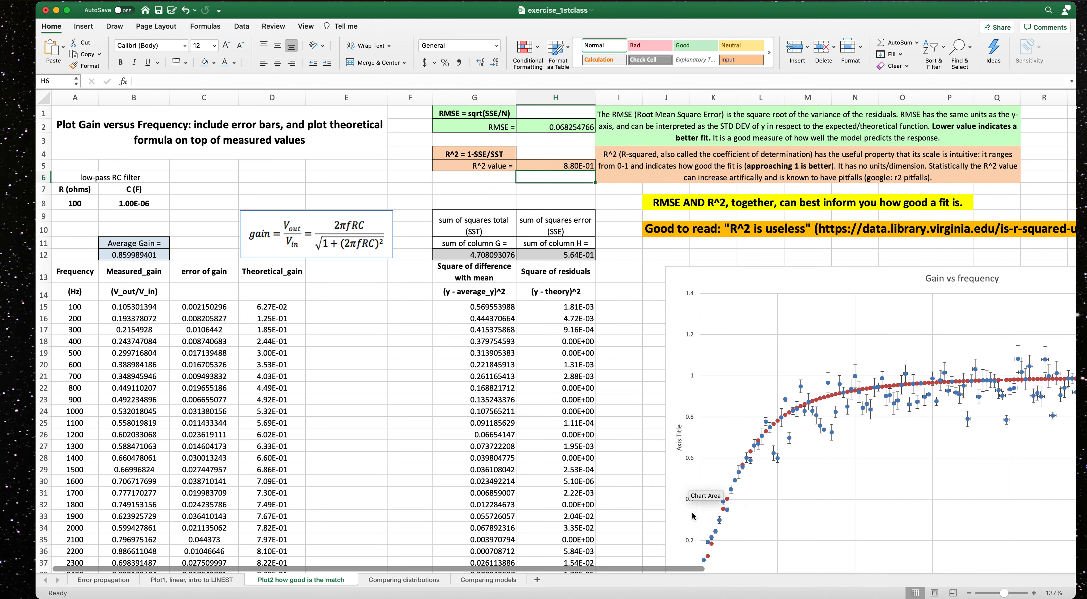
Add a text box on the chart reading "R^2 = 0.88" and "RMSE = 0.07".
{"action": "left_click_drag", "start_coordinate": [666, 569], "coordinate": [805, 570]}
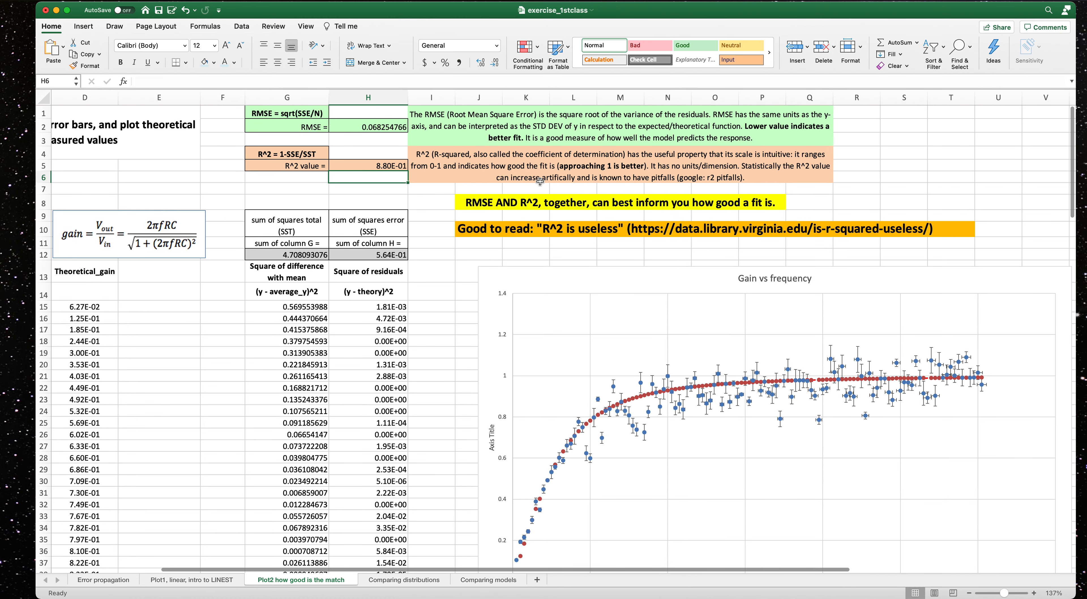
{"action": "left_click", "coordinate": [83, 26]}
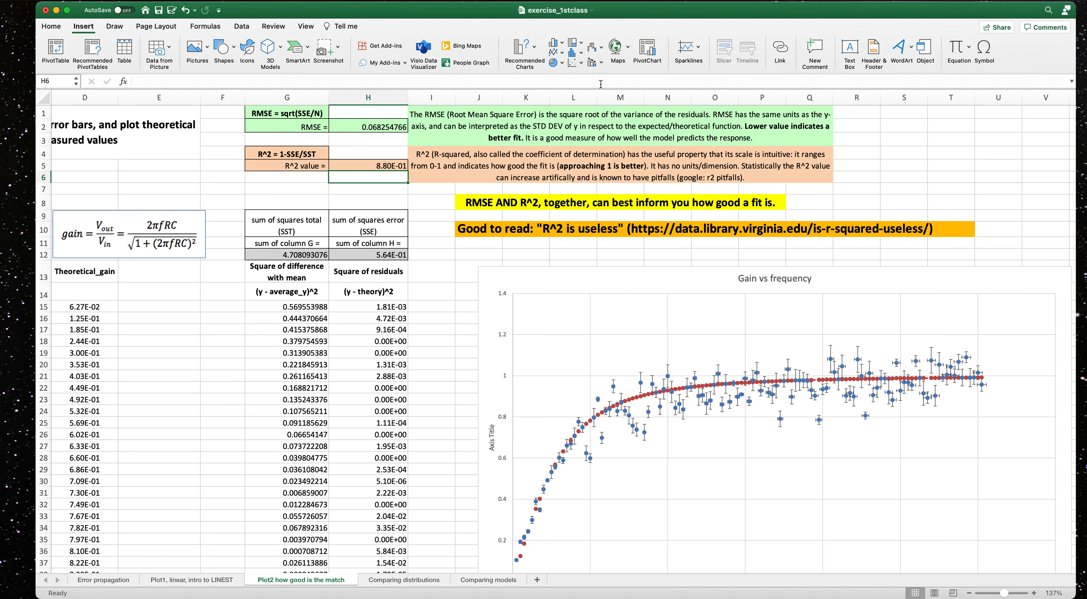
{"action": "left_click", "coordinate": [849, 49]}
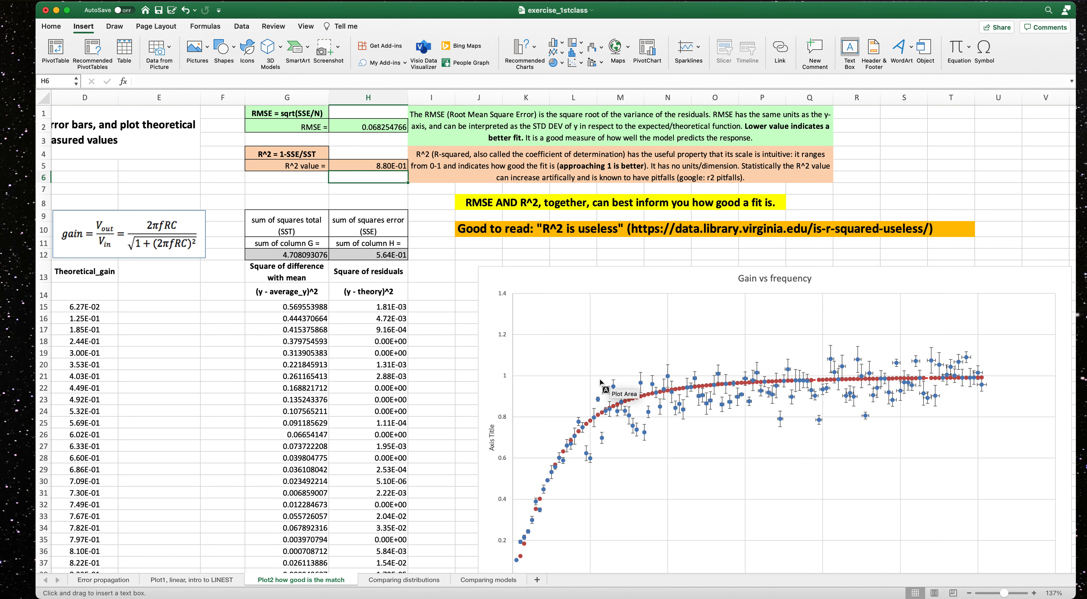
{"action": "left_click_drag", "start_coordinate": [562, 312], "coordinate": [656, 376]}
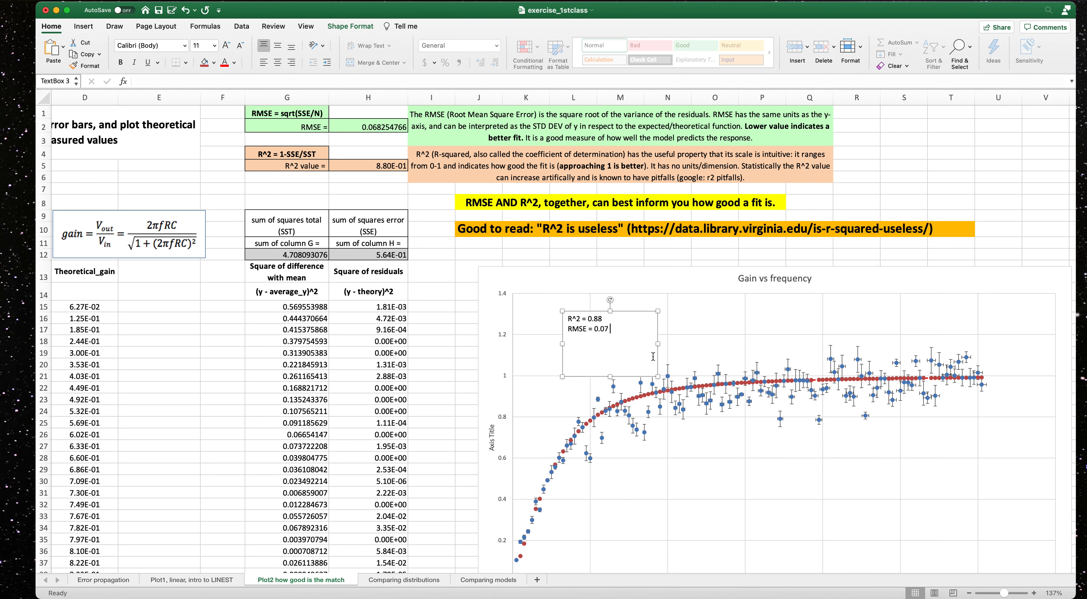
{"action": "left_click", "coordinate": [690, 320]}
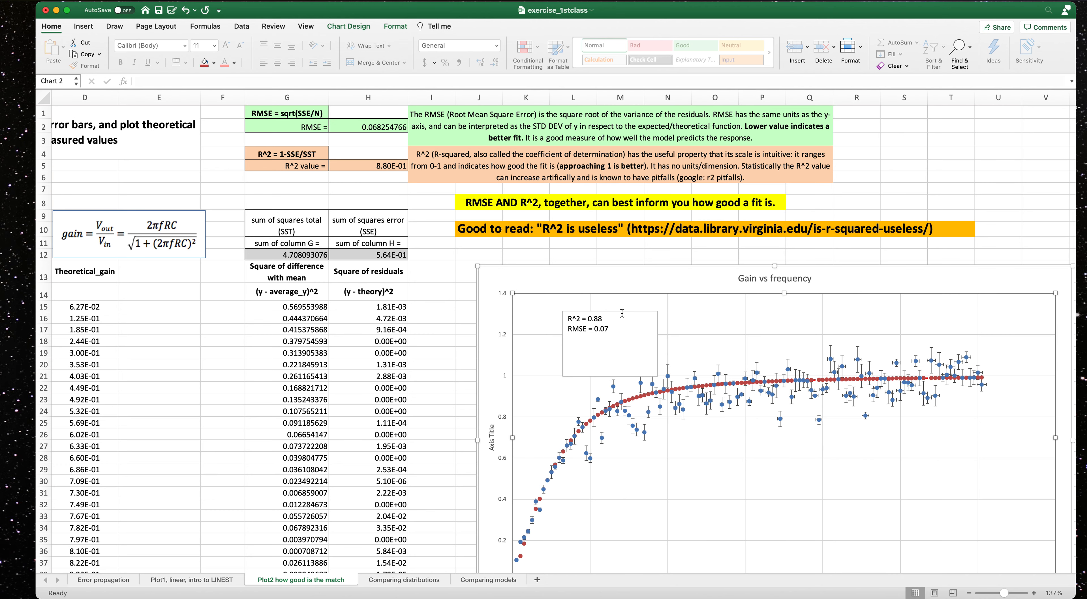
Move the R²/RMSE text box toward the chart's upper left corner and slightly resize the chart.
{"action": "left_click", "coordinate": [657, 371]}
{"action": "left_click_drag", "start_coordinate": [657, 371], "coordinate": [638, 340]}
{"action": "left_click", "coordinate": [791, 471]}
{"action": "mouse_move", "coordinate": [847, 274]}
{"action": "left_mouse_down"}
{"action": "mouse_move", "coordinate": [760, 379]}
{"action": "mouse_move", "coordinate": [726, 168]}
{"action": "mouse_move", "coordinate": [722, 216]}
{"action": "mouse_move", "coordinate": [810, 276]}
{"action": "mouse_move", "coordinate": [833, 281]}
{"action": "mouse_move", "coordinate": [835, 266]}
{"action": "left_mouse_up"}
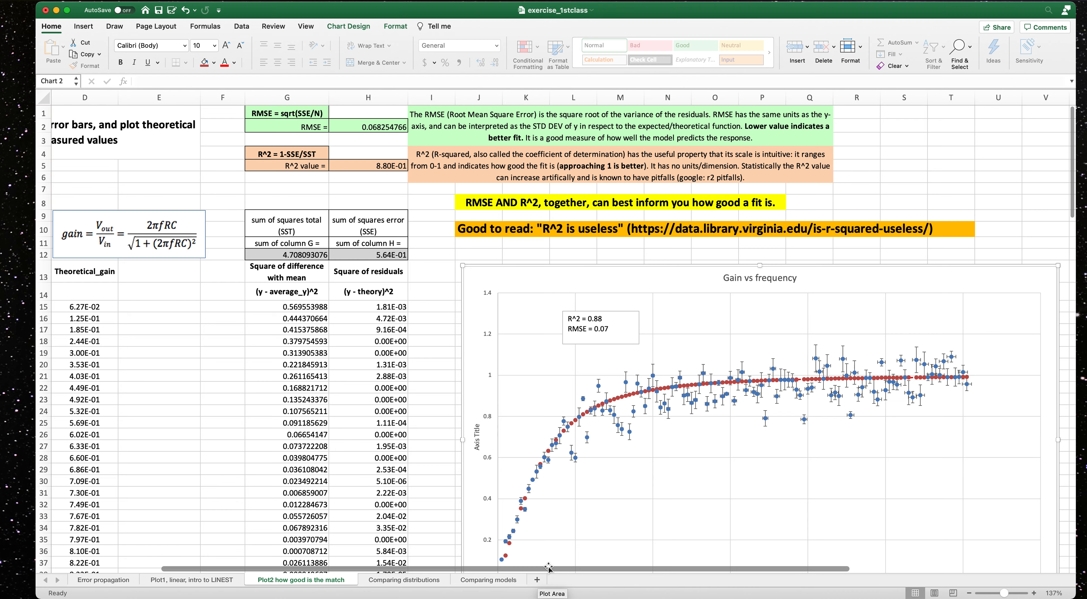
Try plotting a data series on the secondary axis, then set it back to the primary axis.
{"action": "left_click_drag", "start_coordinate": [549, 569], "coordinate": [685, 580]}
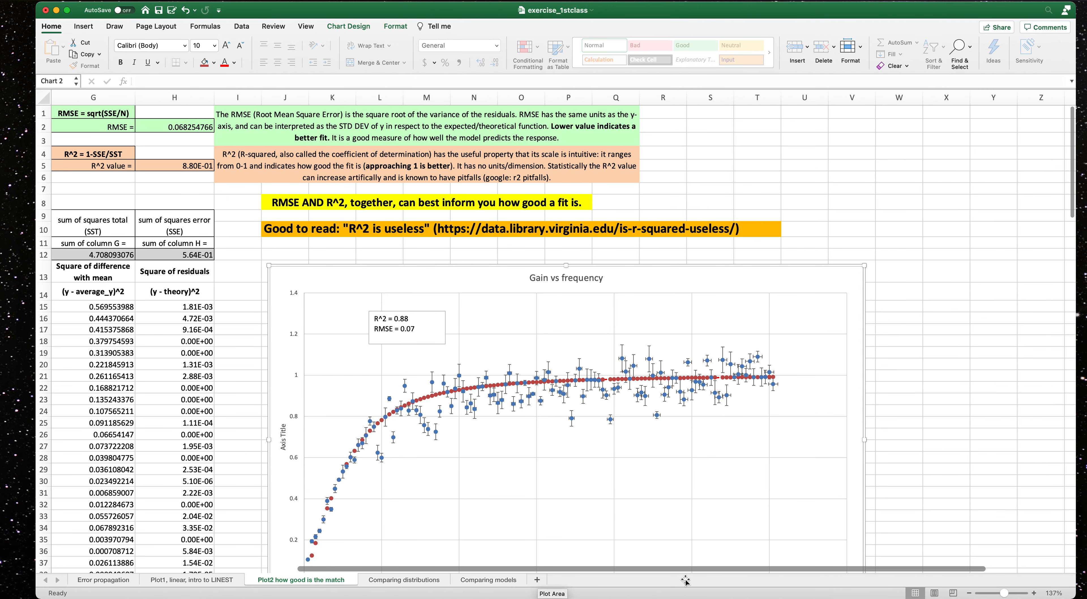
{"action": "scroll", "coordinate": [505, 419], "scroll_direction": "down", "scroll_amount": 3}
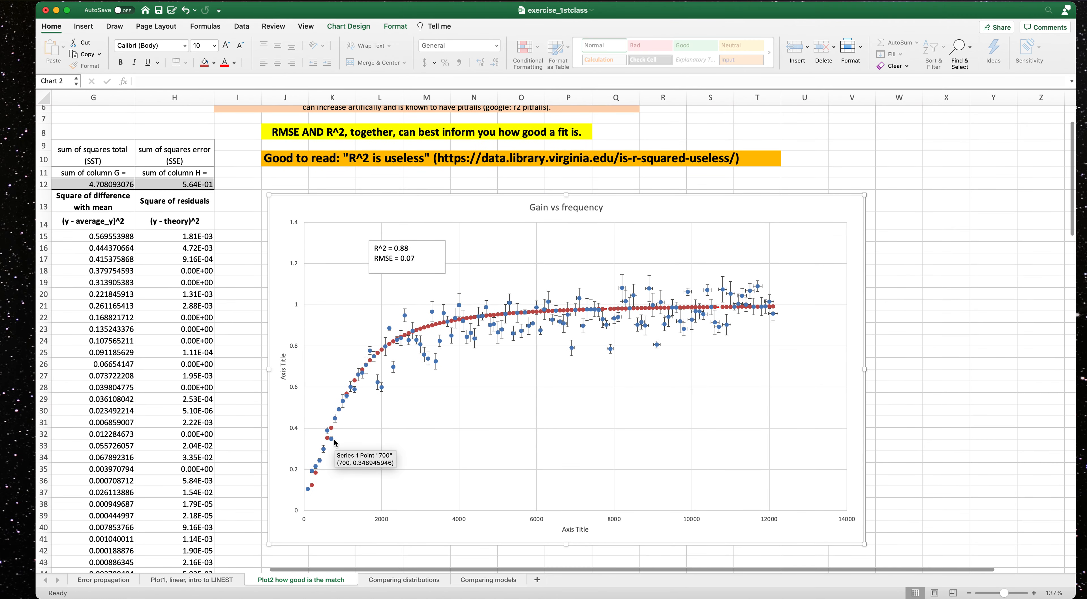
{"action": "mouse_move", "coordinate": [333, 433]}
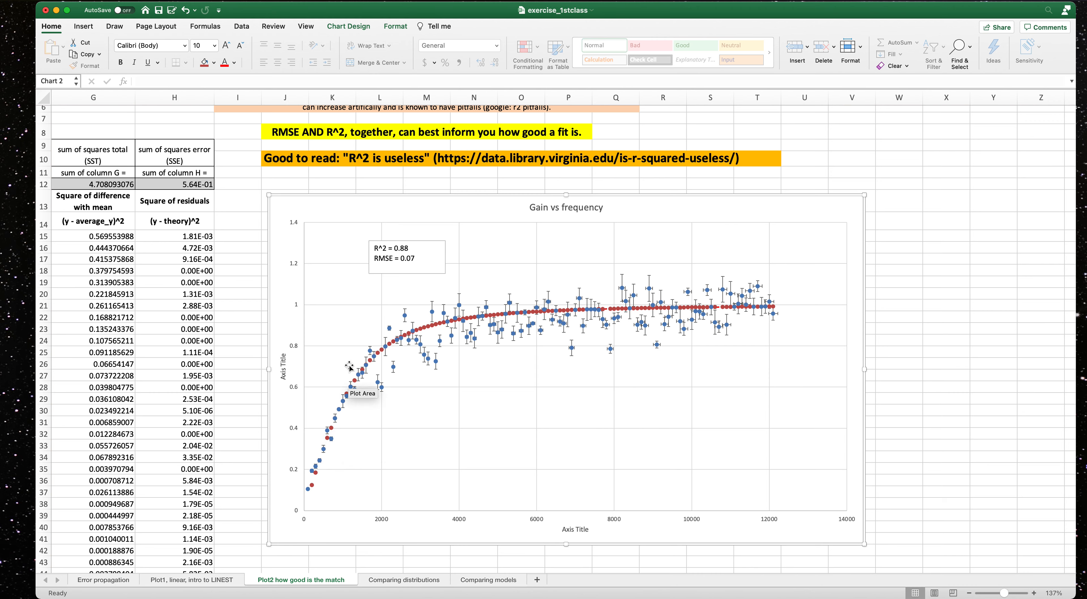
{"action": "left_click", "coordinate": [772, 306]}
{"action": "double_click", "coordinate": [774, 310]}
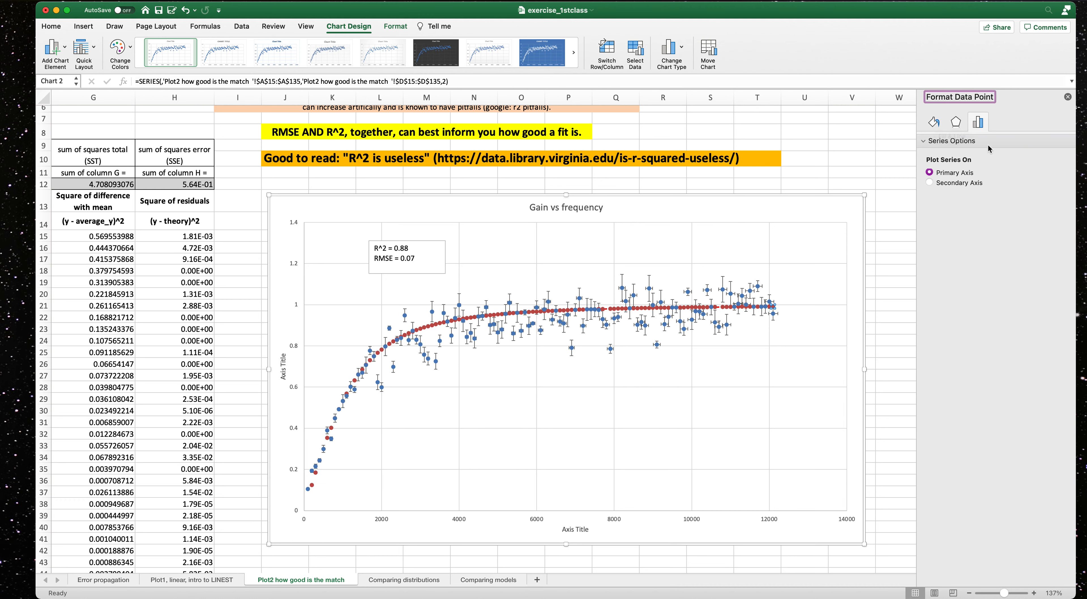
{"action": "left_click", "coordinate": [931, 183]}
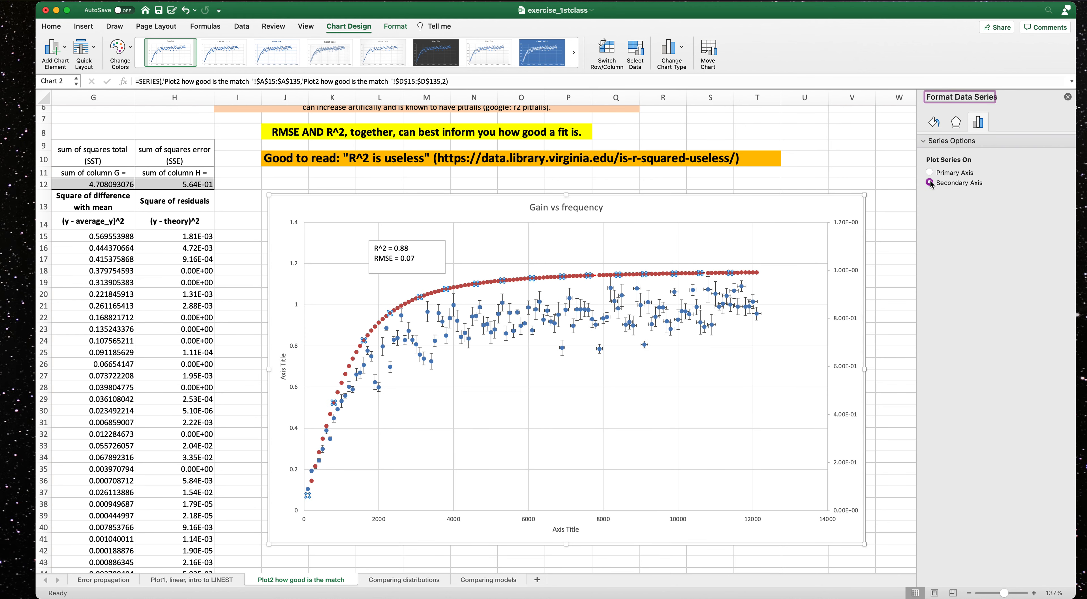
{"action": "left_click", "coordinate": [930, 173]}
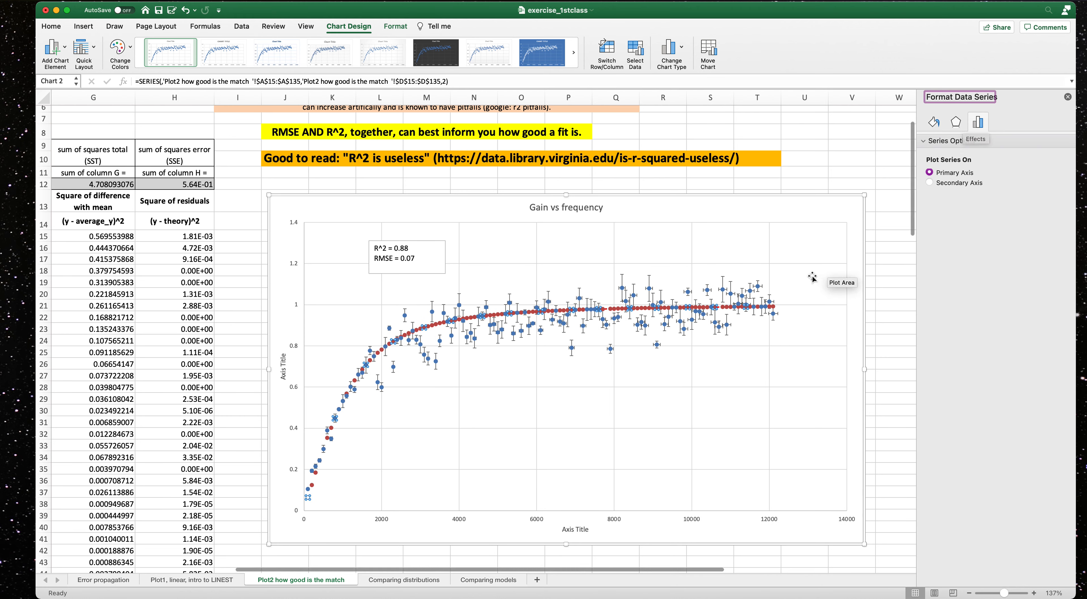
Open the chart's data source and inspect the two series listed.
{"action": "left_click", "coordinate": [773, 308]}
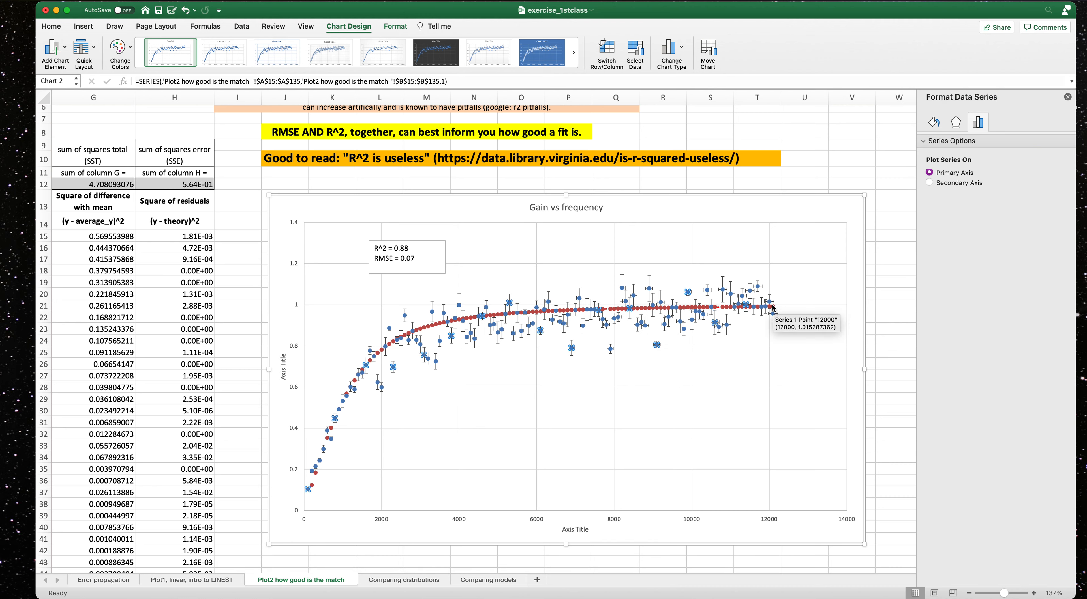
{"action": "right_click", "coordinate": [774, 307]}
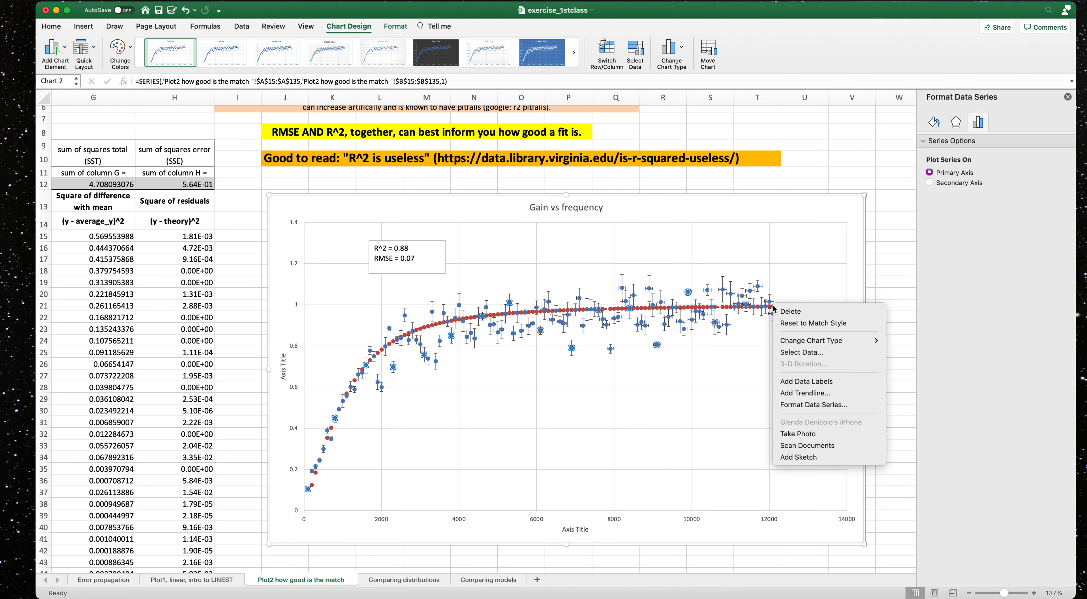
{"action": "left_click", "coordinate": [792, 354]}
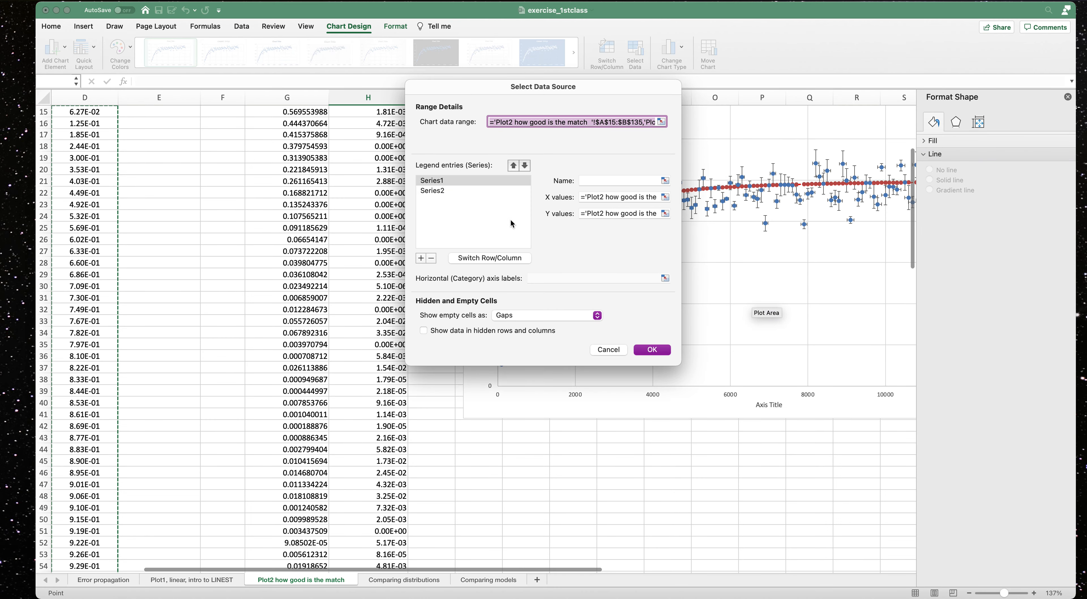
{"action": "left_click", "coordinate": [428, 191]}
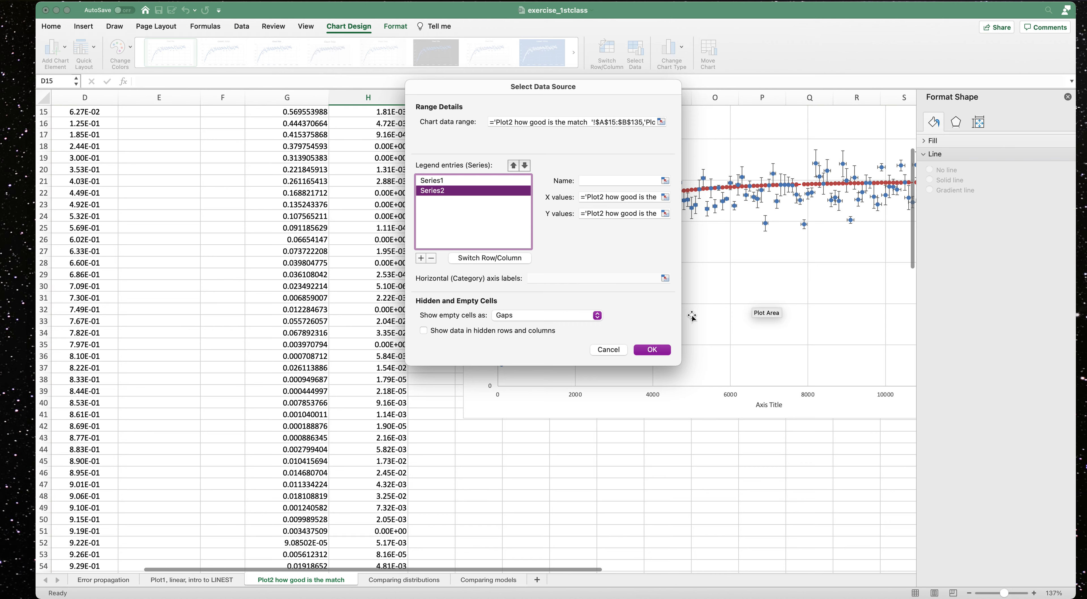
{"action": "left_click", "coordinate": [652, 351]}
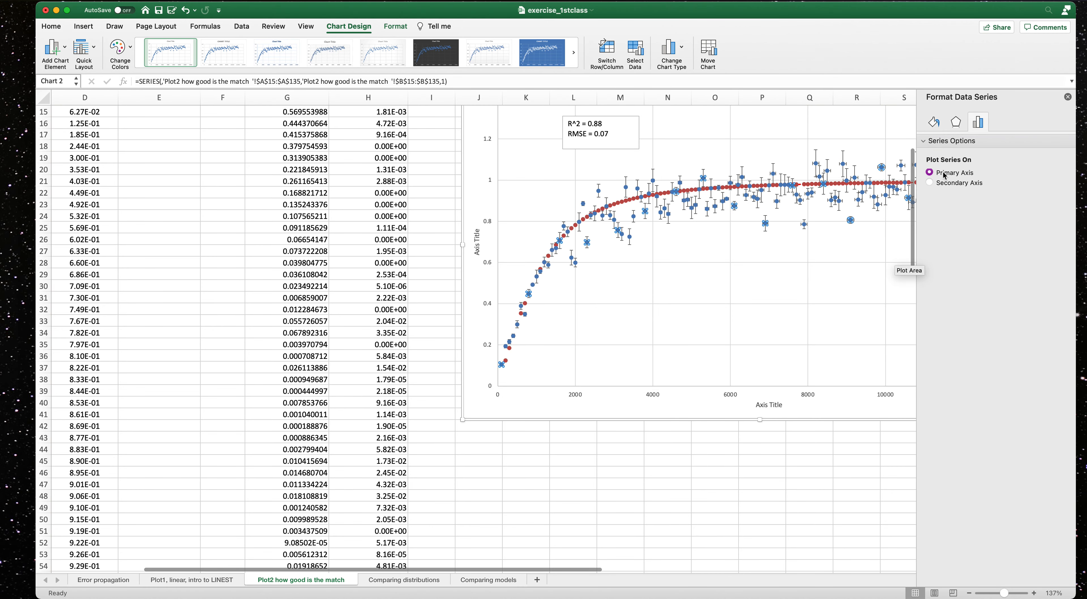
Try a solid connecting line on the measured gain series, then set it back to no line.
{"action": "left_click", "coordinate": [935, 123]}
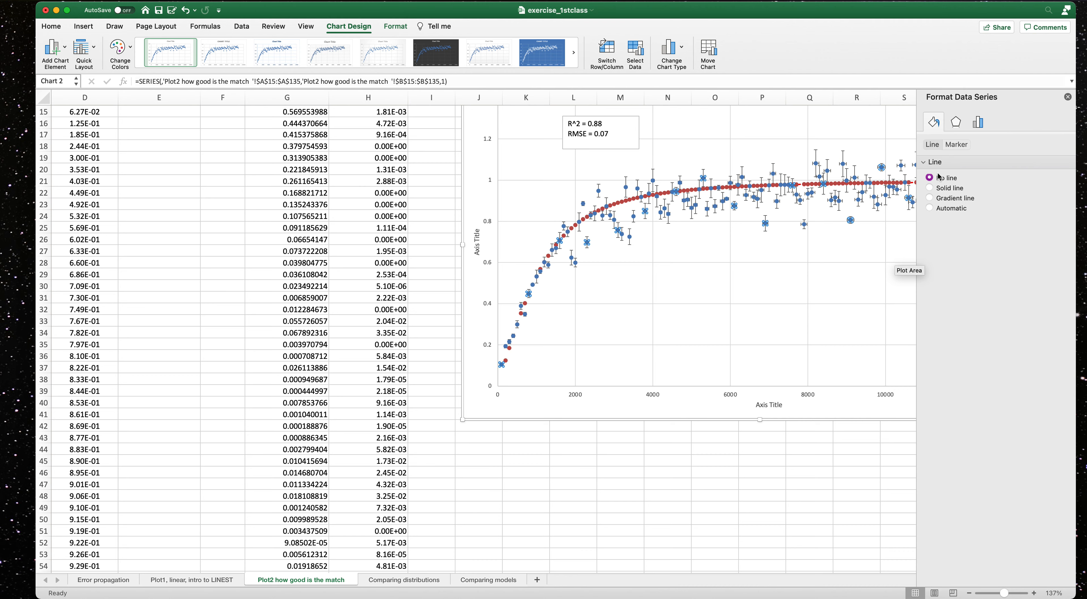
{"action": "left_click", "coordinate": [930, 188]}
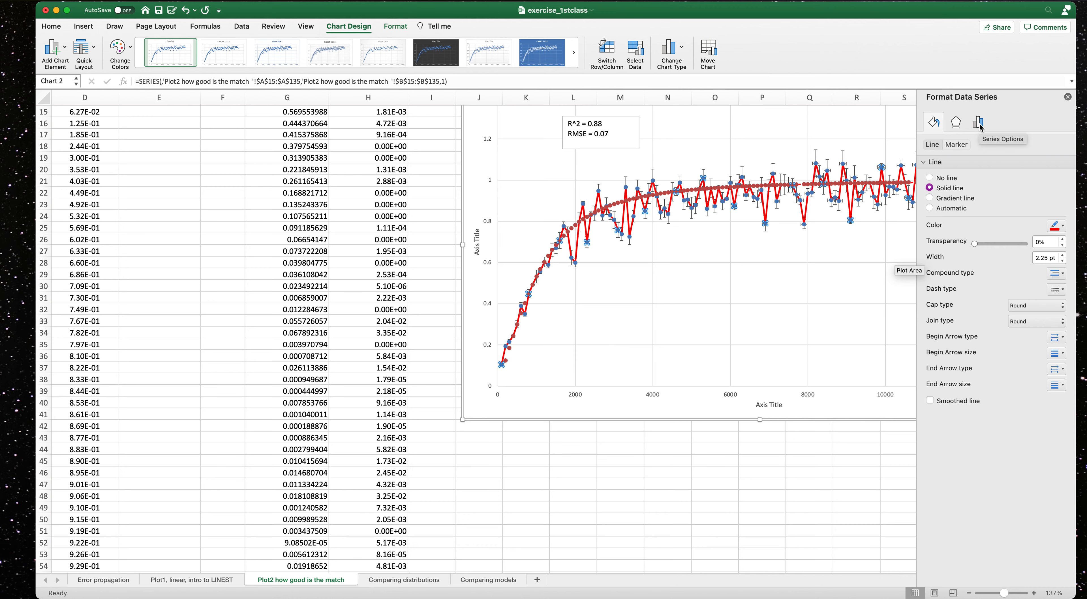
{"action": "left_click", "coordinate": [929, 178]}
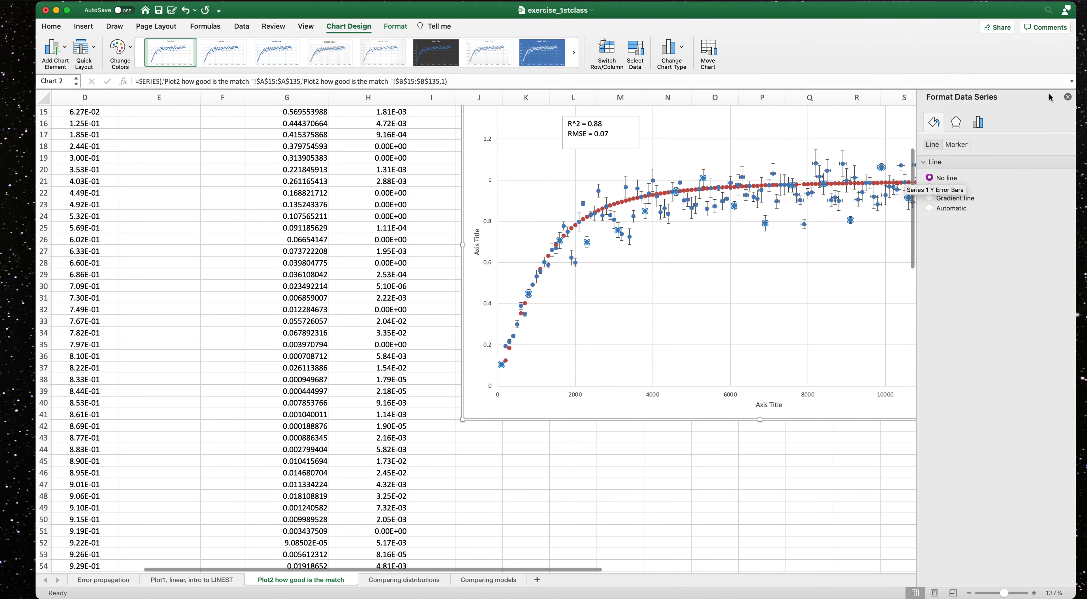
{"action": "left_click", "coordinate": [1069, 97]}
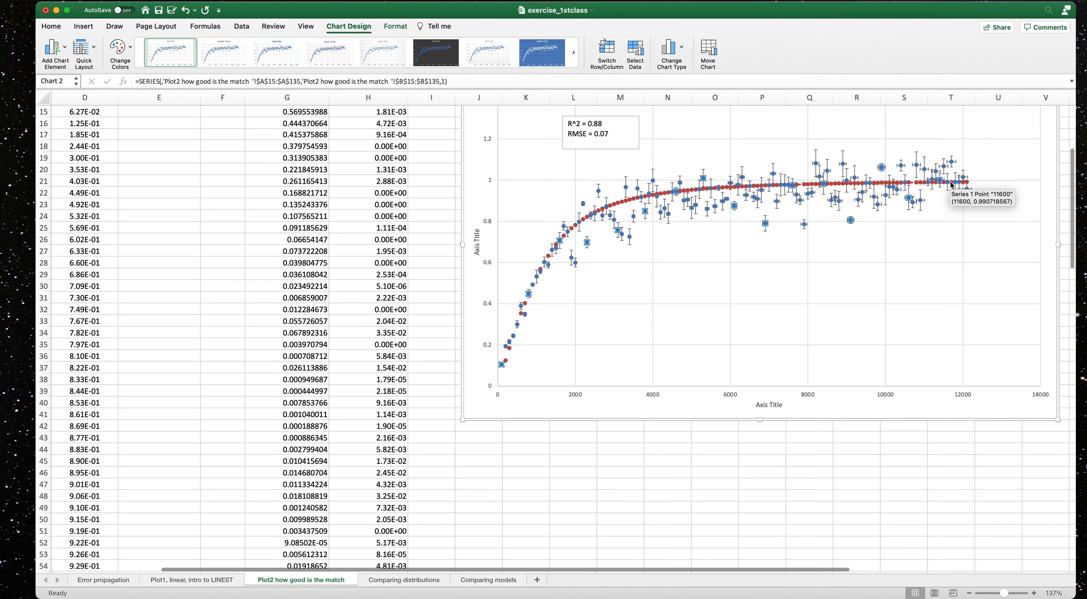
Open the chart's data source and inspect the X and Y value ranges of Series2.
{"action": "right_click", "coordinate": [968, 186]}
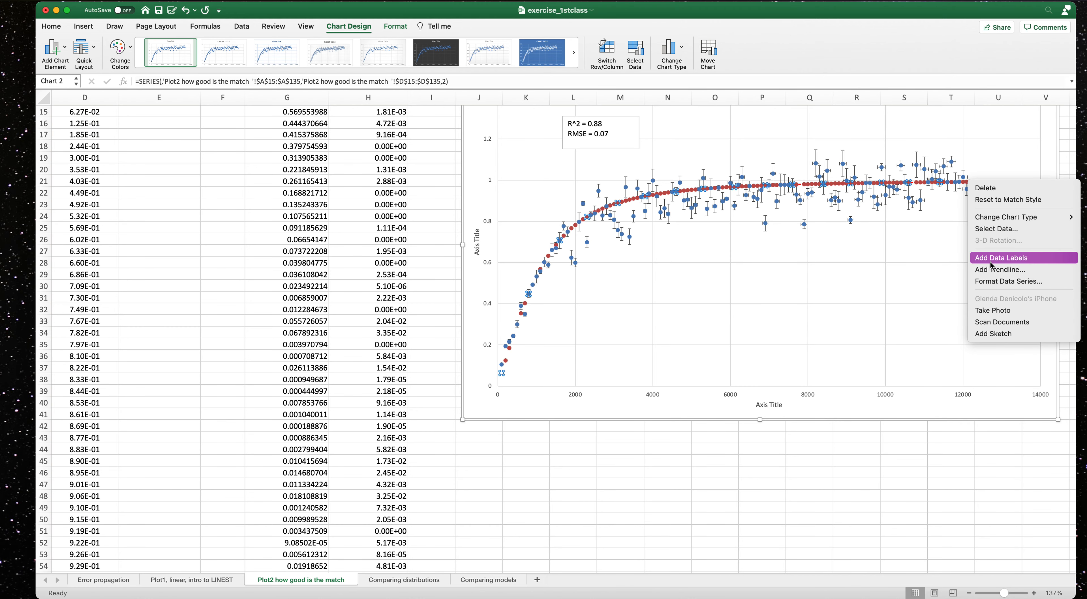
{"action": "left_click", "coordinate": [995, 230]}
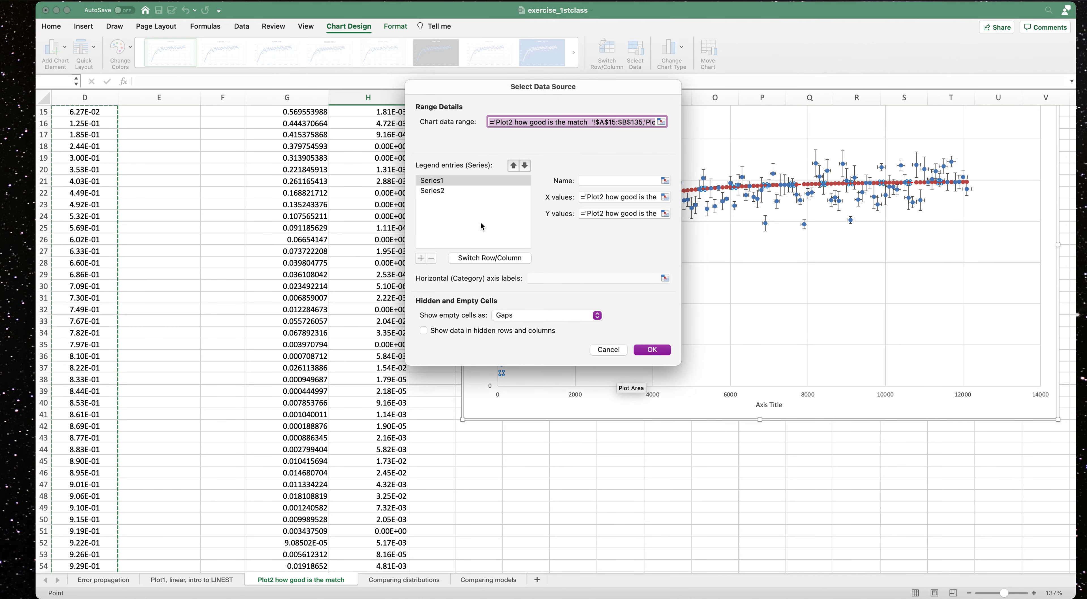
{"action": "left_click", "coordinate": [444, 190]}
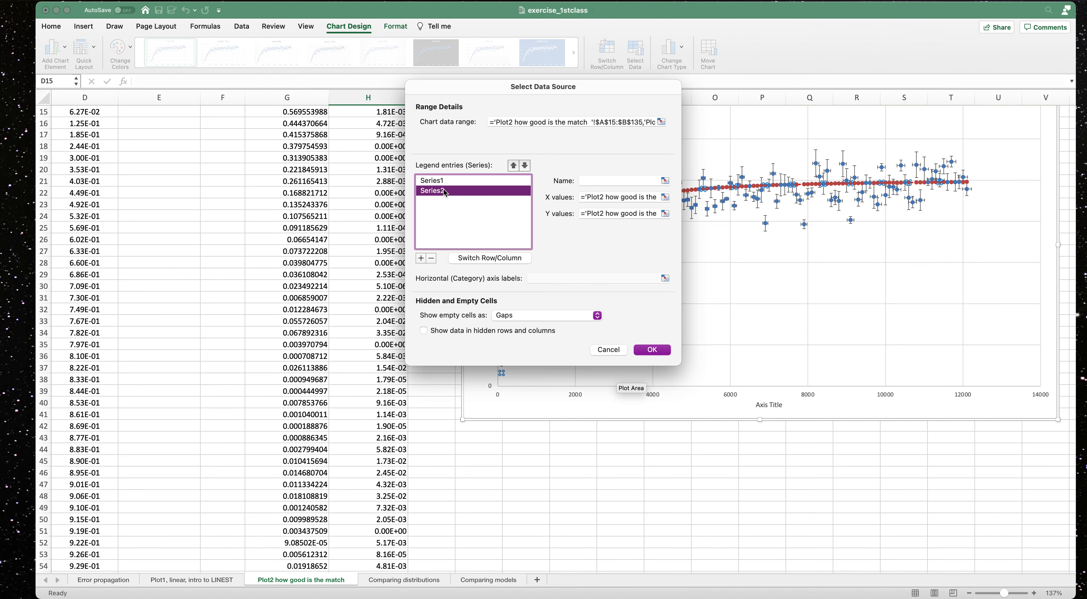
{"action": "left_click", "coordinate": [665, 197]}
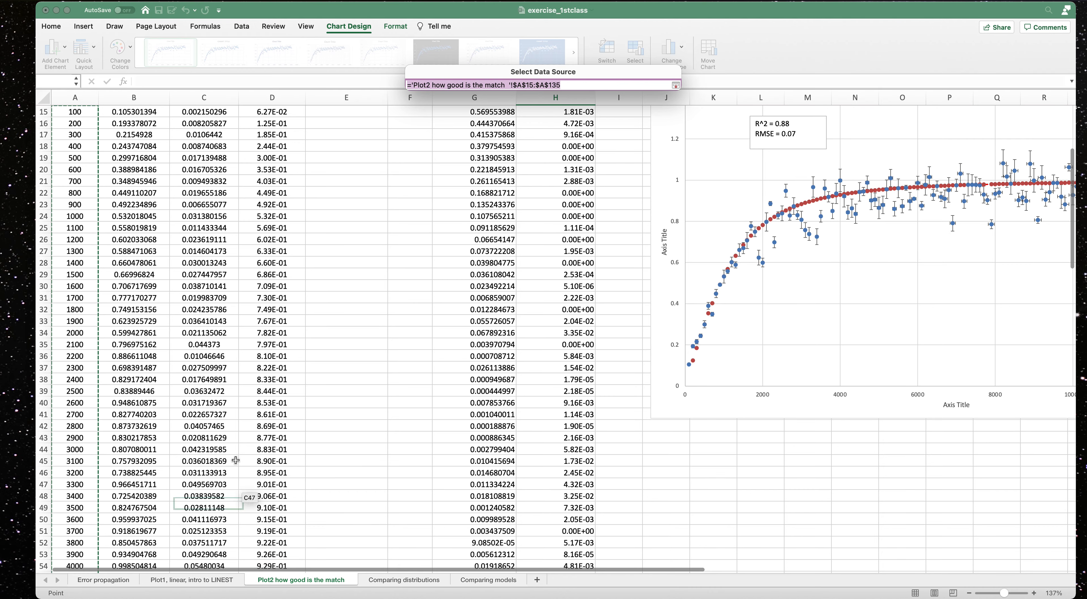
{"action": "scroll", "coordinate": [185, 380], "scroll_direction": "up", "scroll_amount": 5}
{"action": "scroll", "coordinate": [186, 379], "scroll_direction": "up", "scroll_amount": 1}
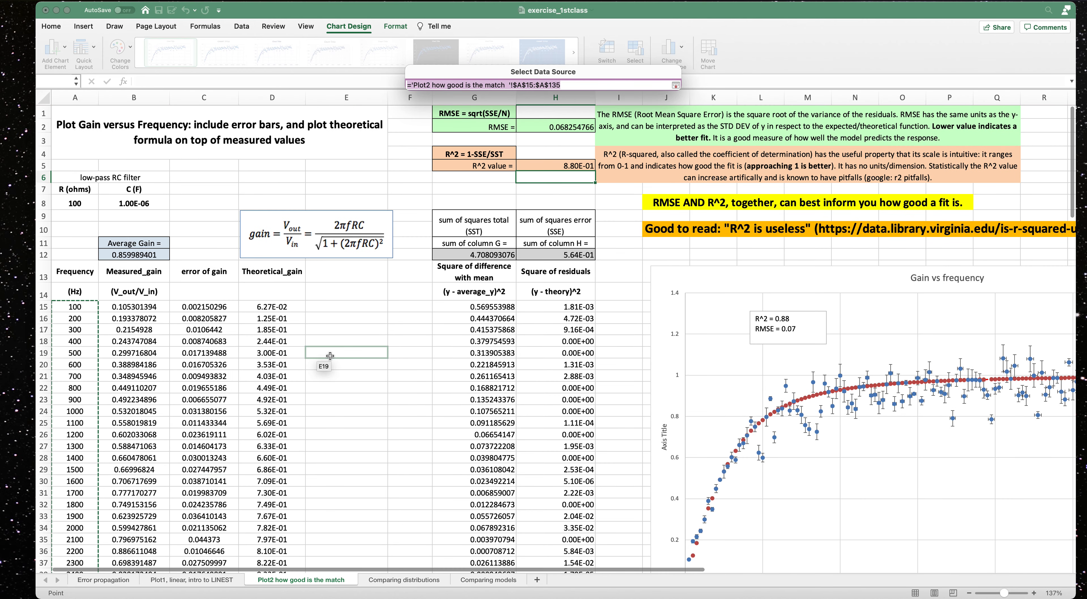
{"action": "left_click", "coordinate": [675, 85]}
{"action": "left_click", "coordinate": [663, 214]}
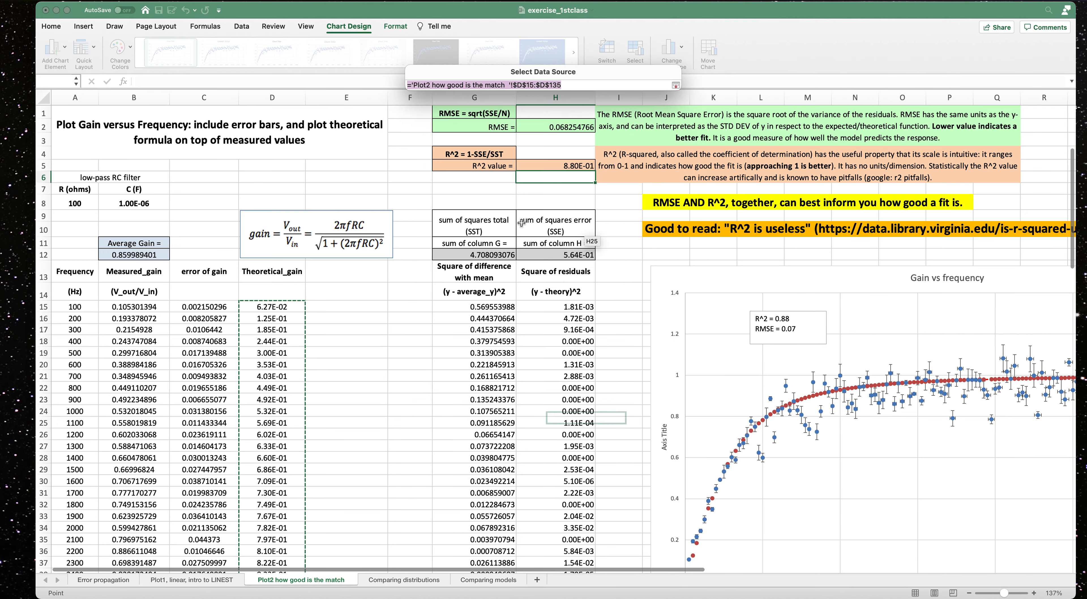
{"action": "scroll", "coordinate": [319, 225], "scroll_direction": "up", "scroll_amount": 5}
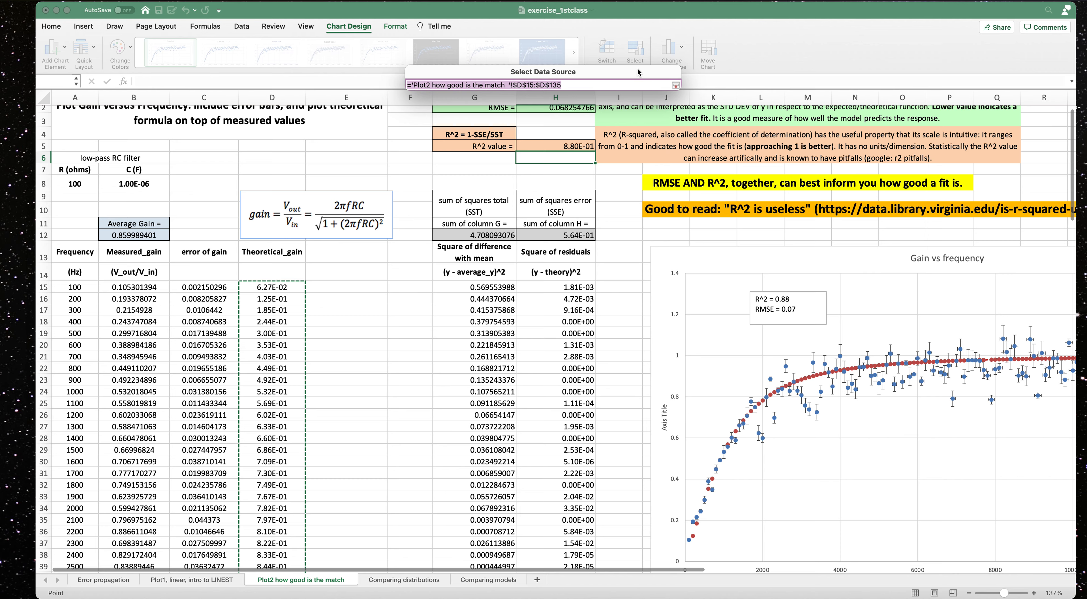
{"action": "left_click", "coordinate": [675, 85]}
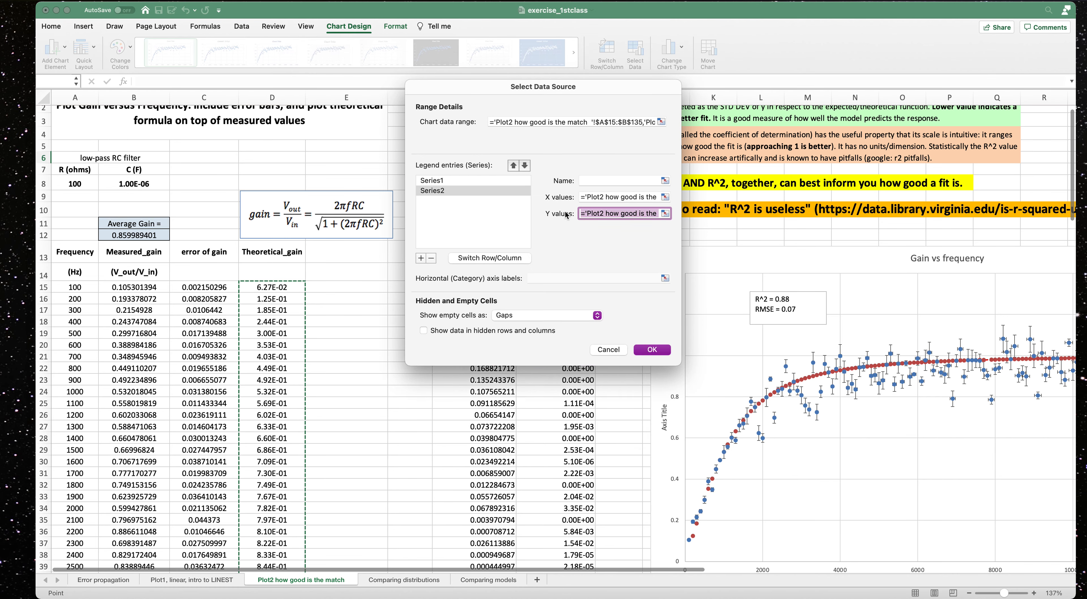
{"action": "left_click", "coordinate": [651, 350]}
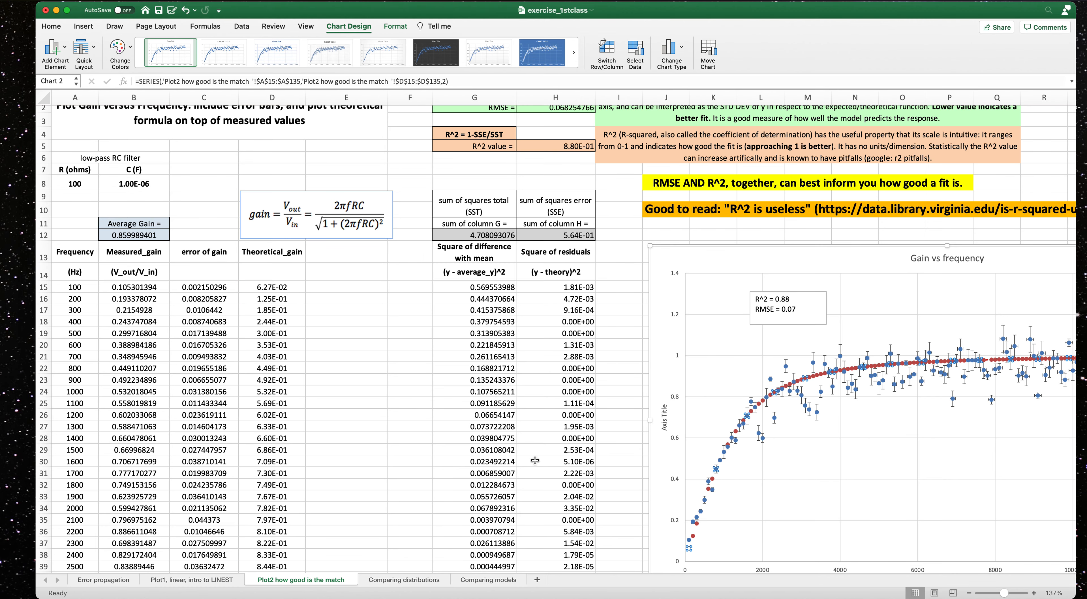
Reopen the chart's data source from a data point and close it again.
{"action": "scroll", "coordinate": [535, 571], "scroll_direction": "right", "scroll_amount": 10}
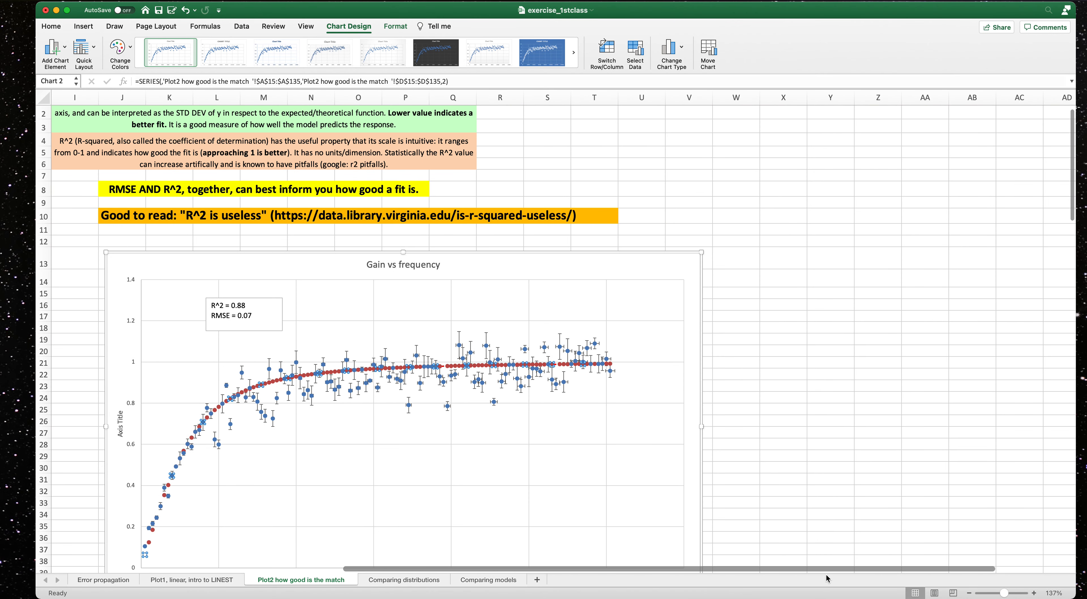
{"action": "double_click", "coordinate": [612, 367]}
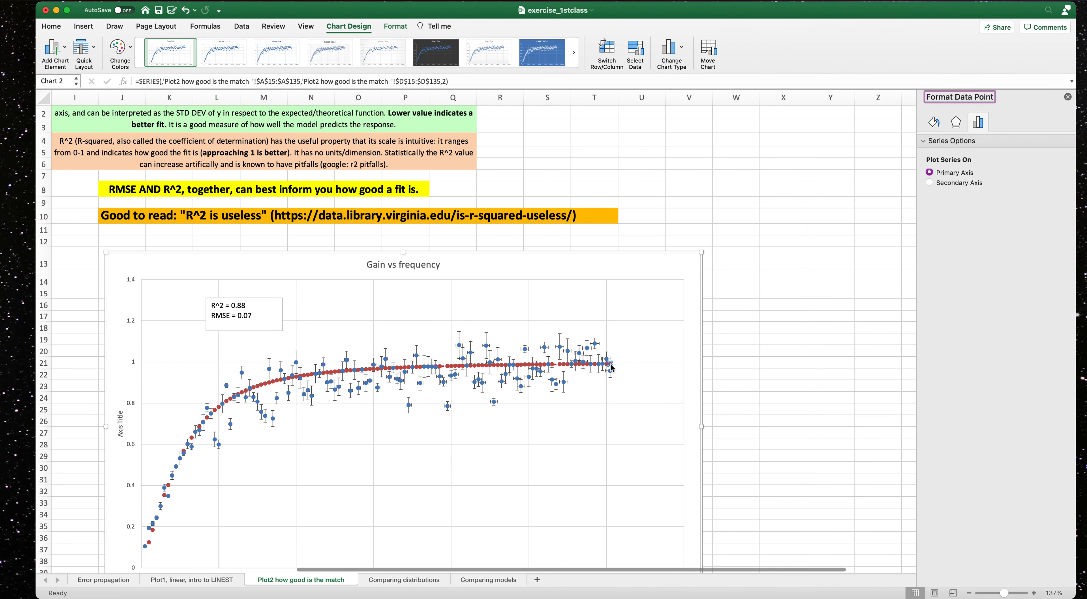
{"action": "right_click", "coordinate": [611, 366]}
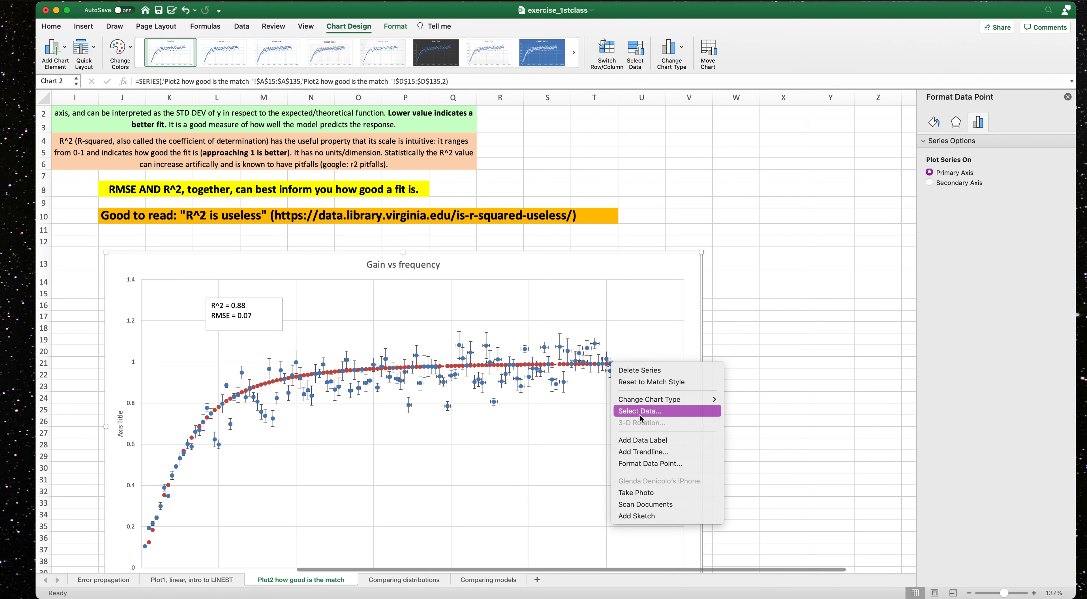
{"action": "key", "text": "Escape"}
{"action": "left_click", "coordinate": [489, 192]}
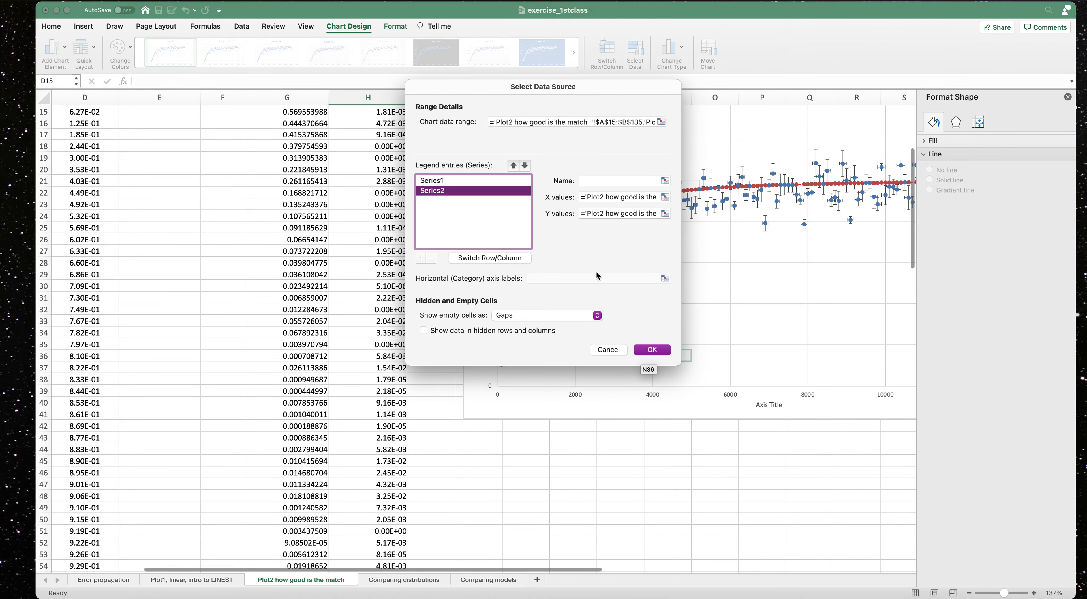
{"action": "left_click", "coordinate": [652, 349]}
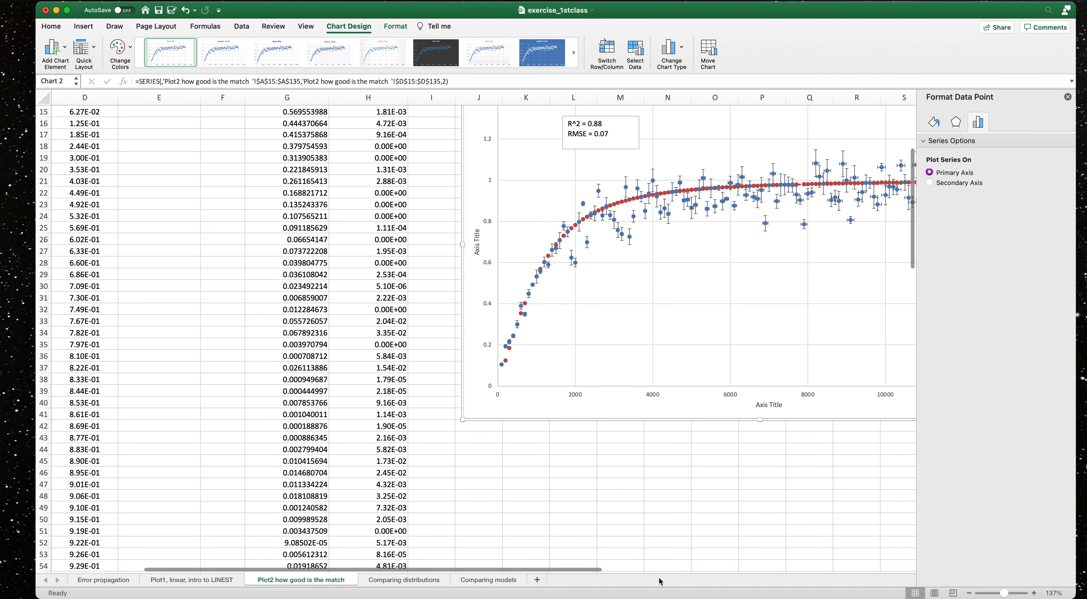
Examine individual chart points to tell the measured and theoretical gain series apart.
{"action": "scroll", "coordinate": [775, 576], "scroll_direction": "right", "scroll_amount": 5}
{"action": "scroll", "coordinate": [776, 577], "scroll_direction": "right", "scroll_amount": 3}
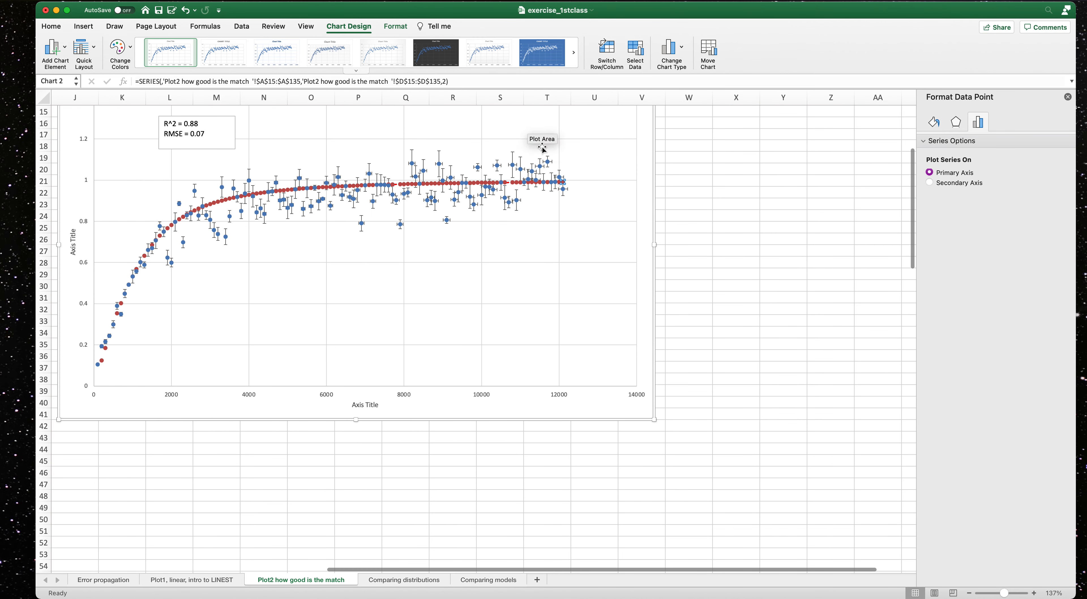
{"action": "mouse_move", "coordinate": [562, 185]}
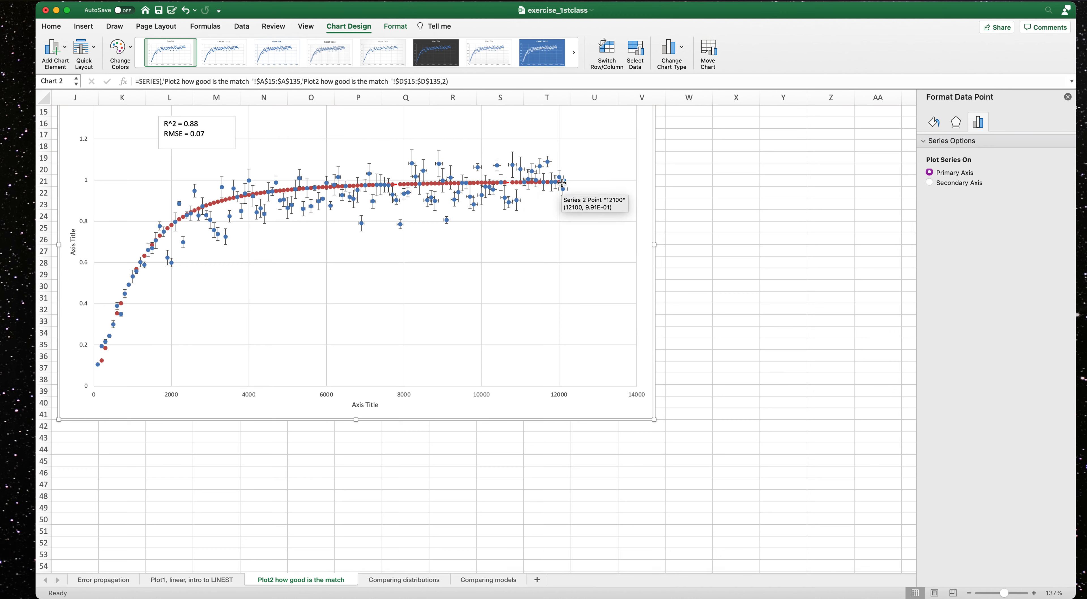
{"action": "right_click", "coordinate": [562, 183]}
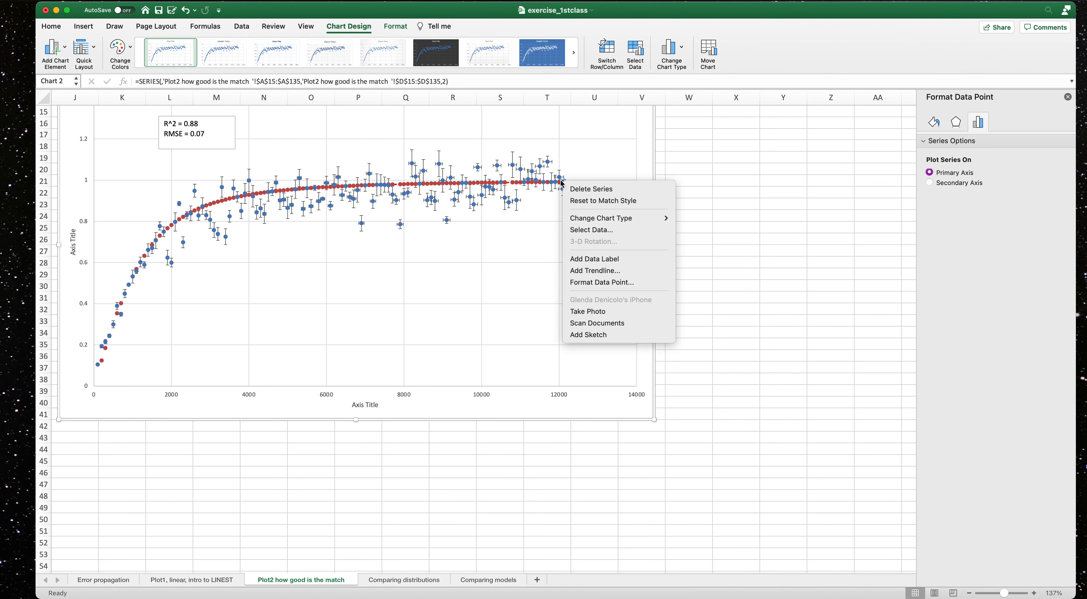
{"action": "mouse_move", "coordinate": [608, 221]}
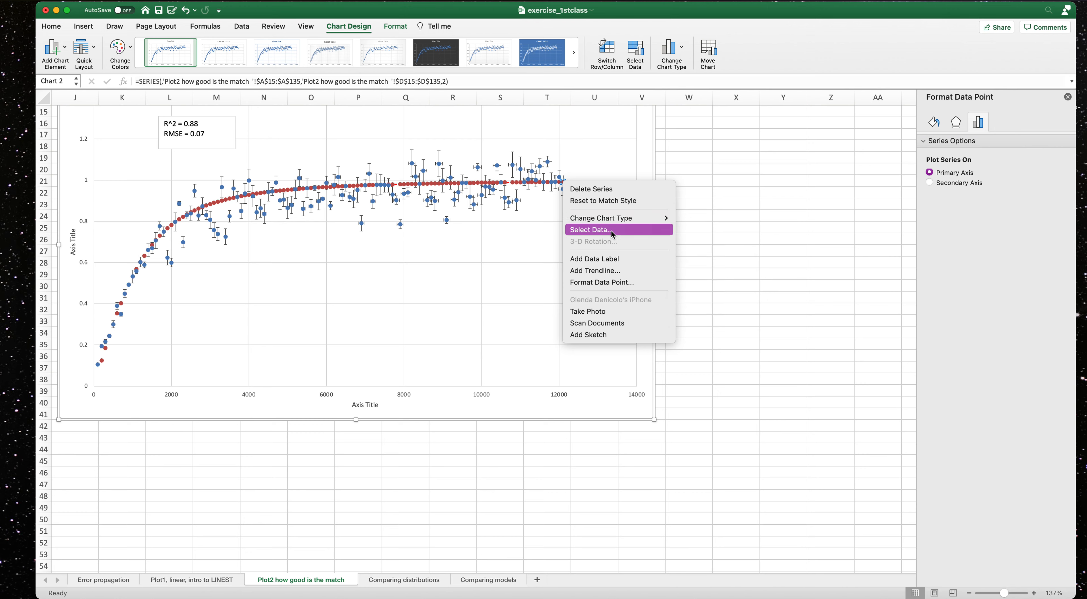
{"action": "left_click", "coordinate": [476, 186]}
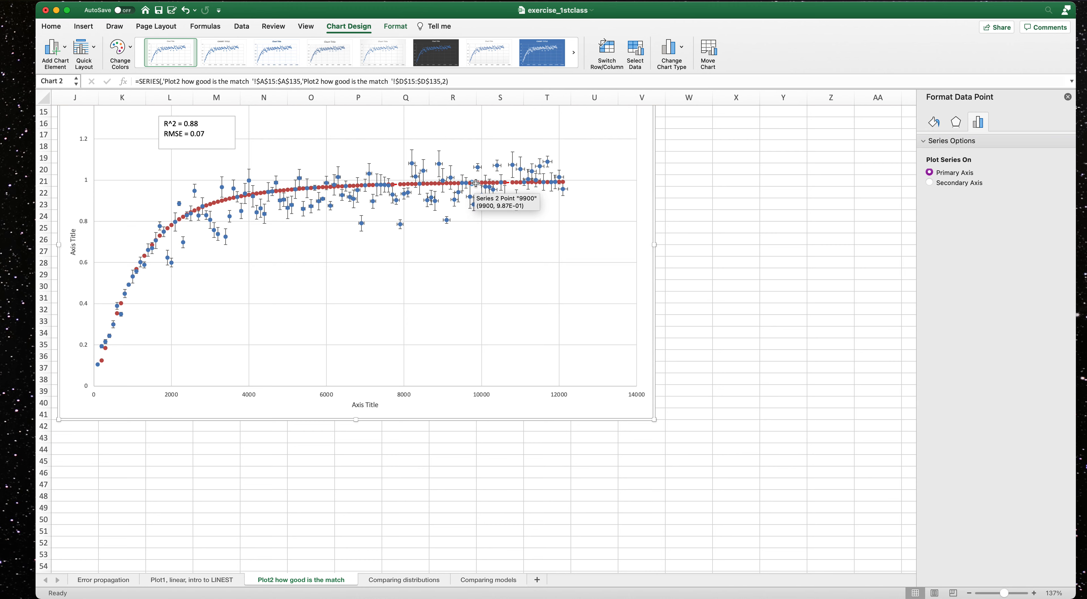
{"action": "right_click", "coordinate": [477, 186]}
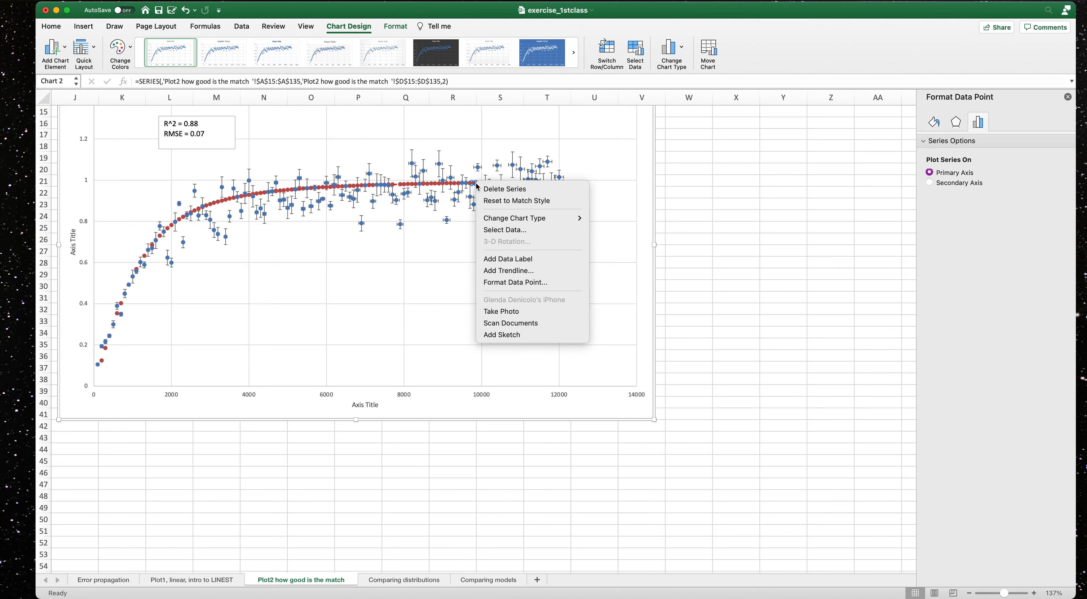
{"action": "left_click", "coordinate": [168, 230]}
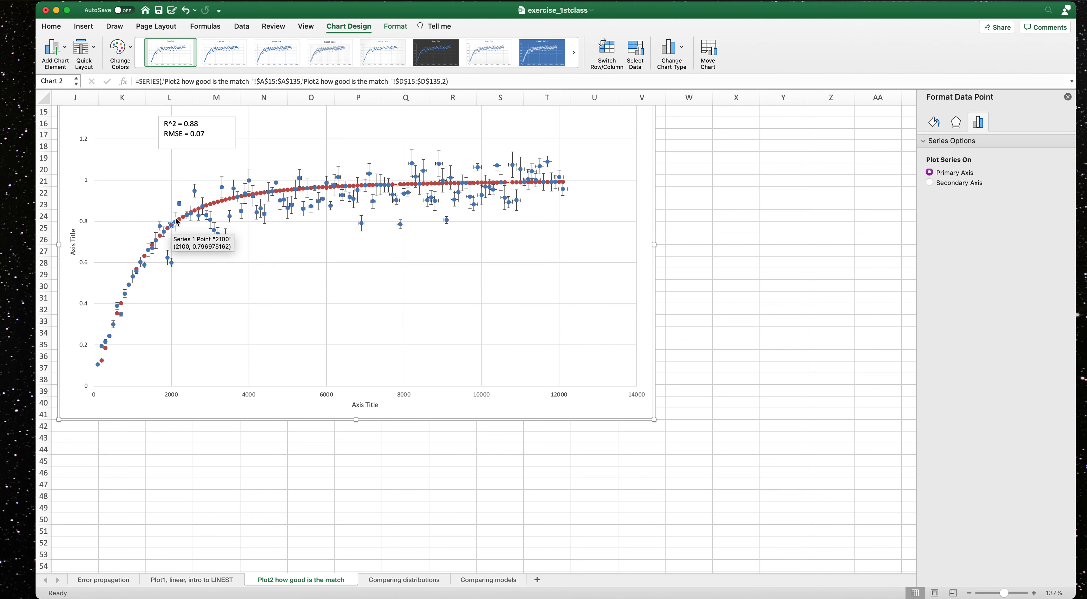
{"action": "left_click", "coordinate": [180, 220]}
{"action": "left_click", "coordinate": [216, 201]}
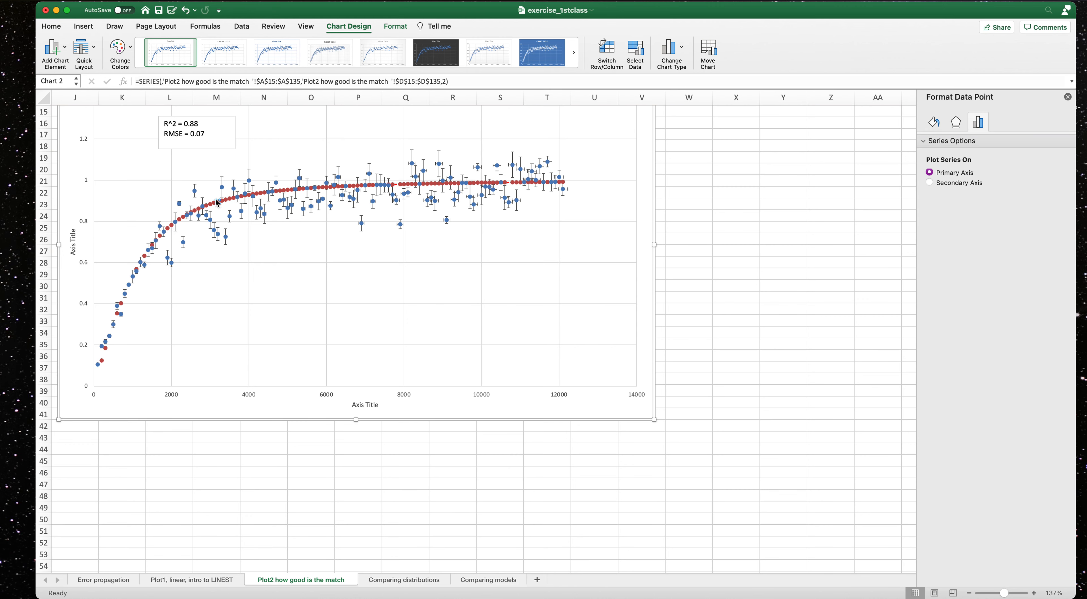
{"action": "right_click", "coordinate": [216, 201]}
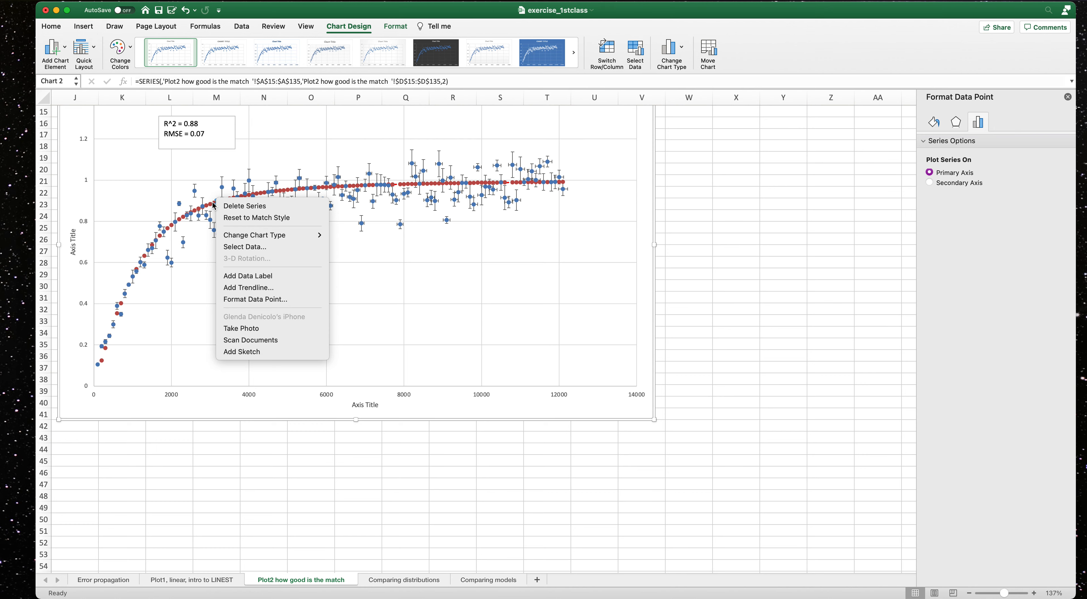
{"action": "left_click", "coordinate": [214, 205]}
{"action": "mouse_move", "coordinate": [213, 204]}
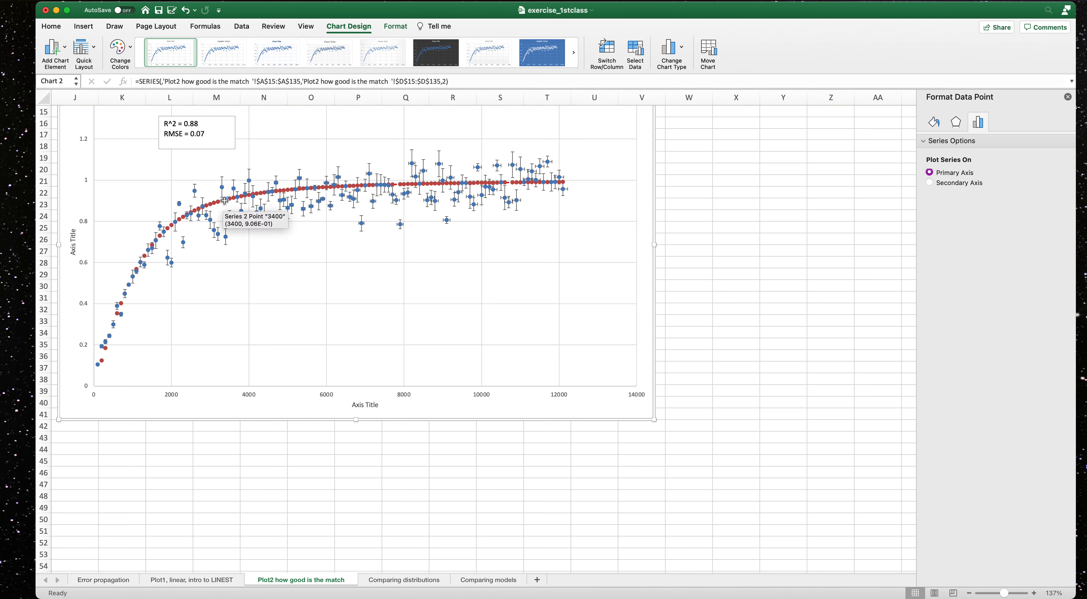
{"action": "mouse_move", "coordinate": [485, 198]}
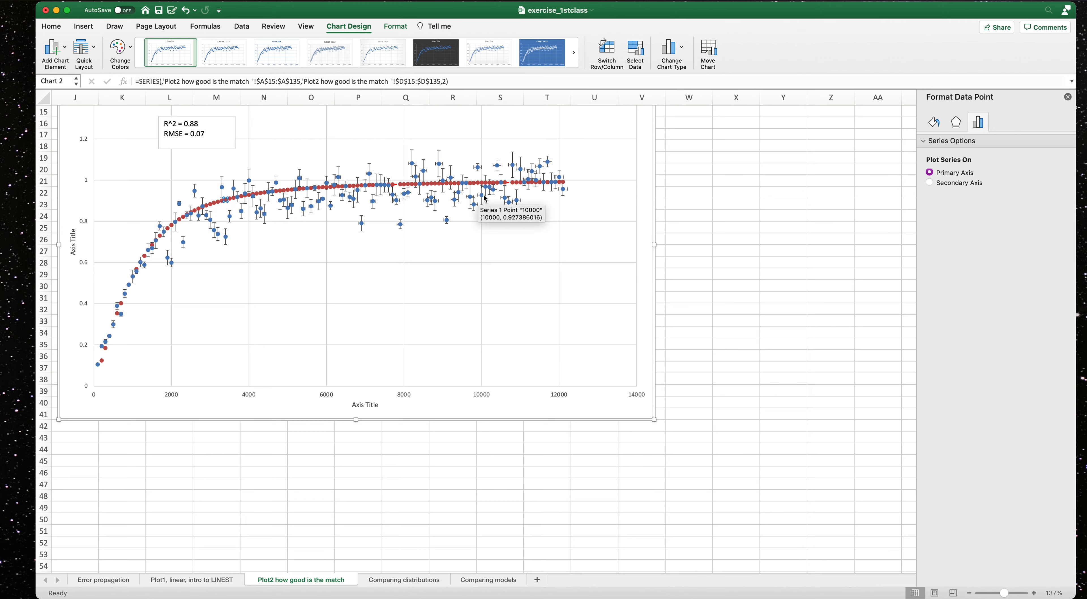
Format the theoretical gain series as a solid line with no markers.
{"action": "left_click", "coordinate": [522, 170]}
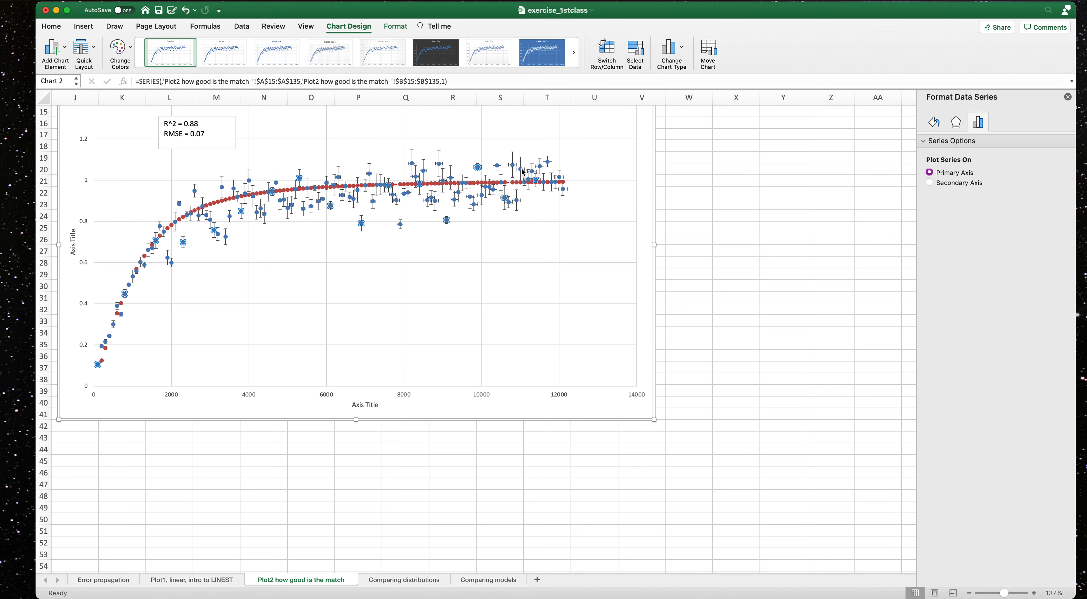
{"action": "left_click", "coordinate": [519, 186]}
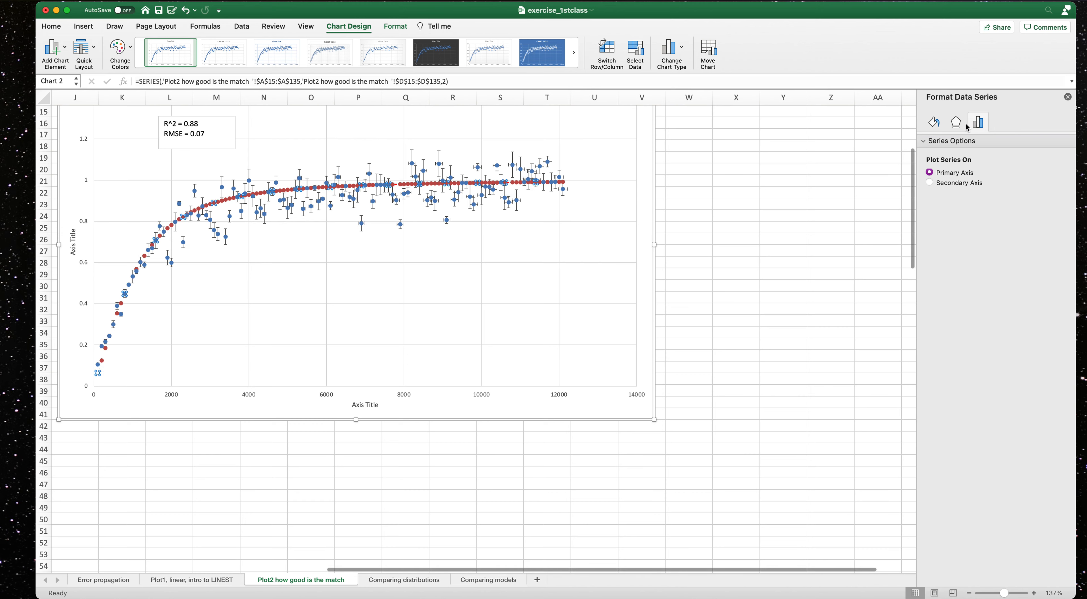
{"action": "left_click", "coordinate": [937, 124]}
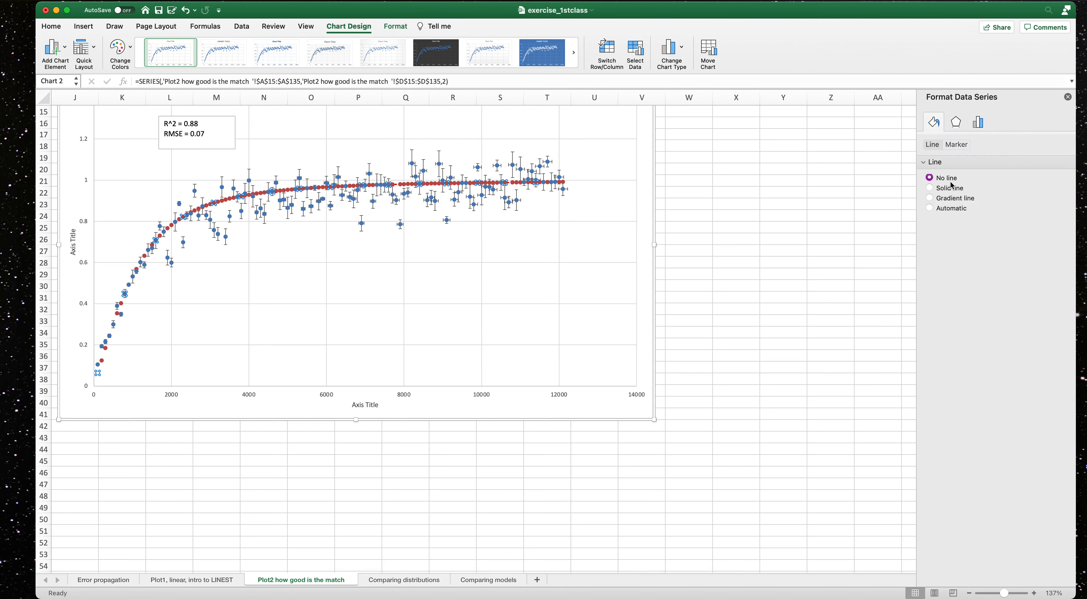
{"action": "left_click", "coordinate": [929, 188]}
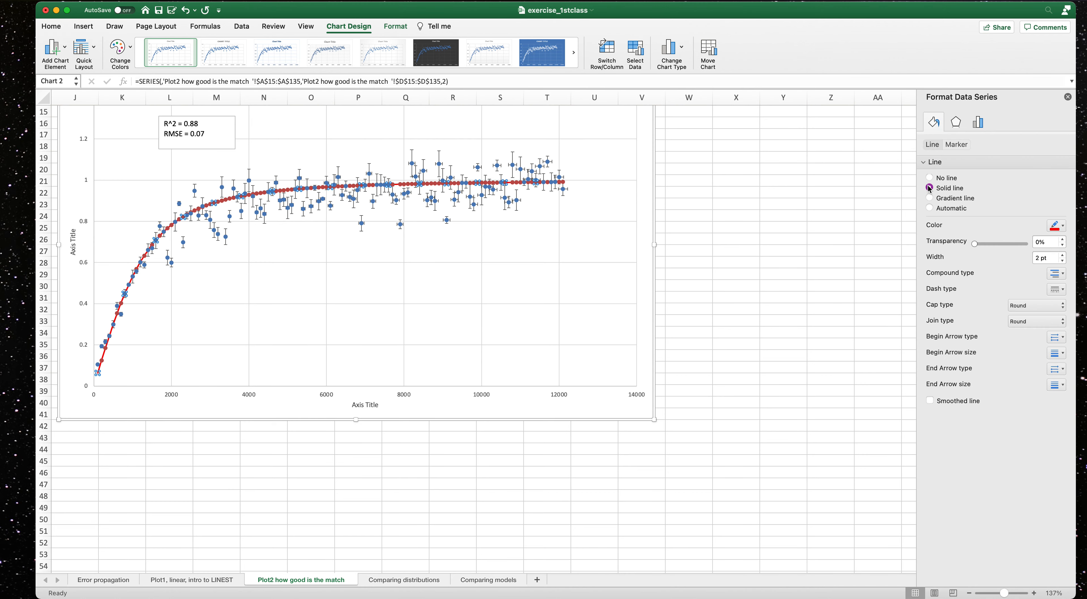
{"action": "left_click", "coordinate": [958, 146]}
{"action": "left_click", "coordinate": [939, 163]}
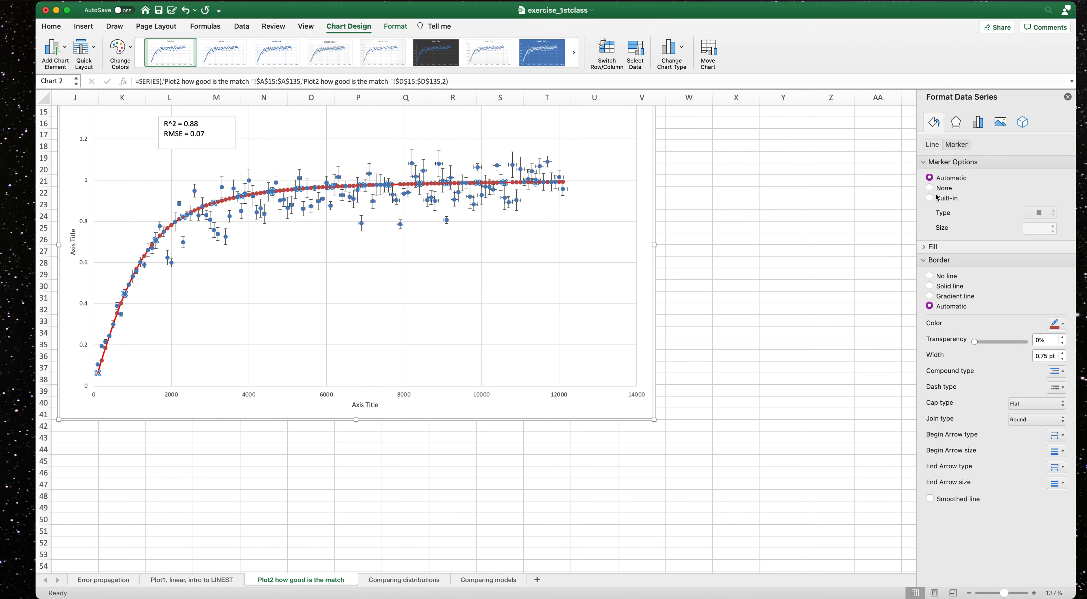
{"action": "left_click", "coordinate": [931, 188]}
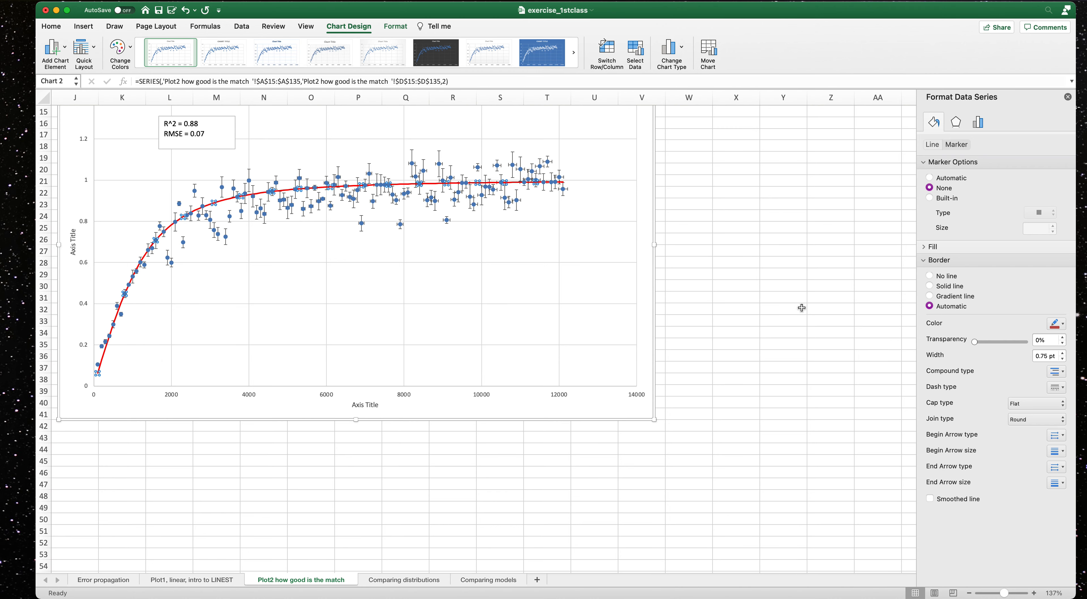
{"action": "left_click", "coordinate": [1067, 97]}
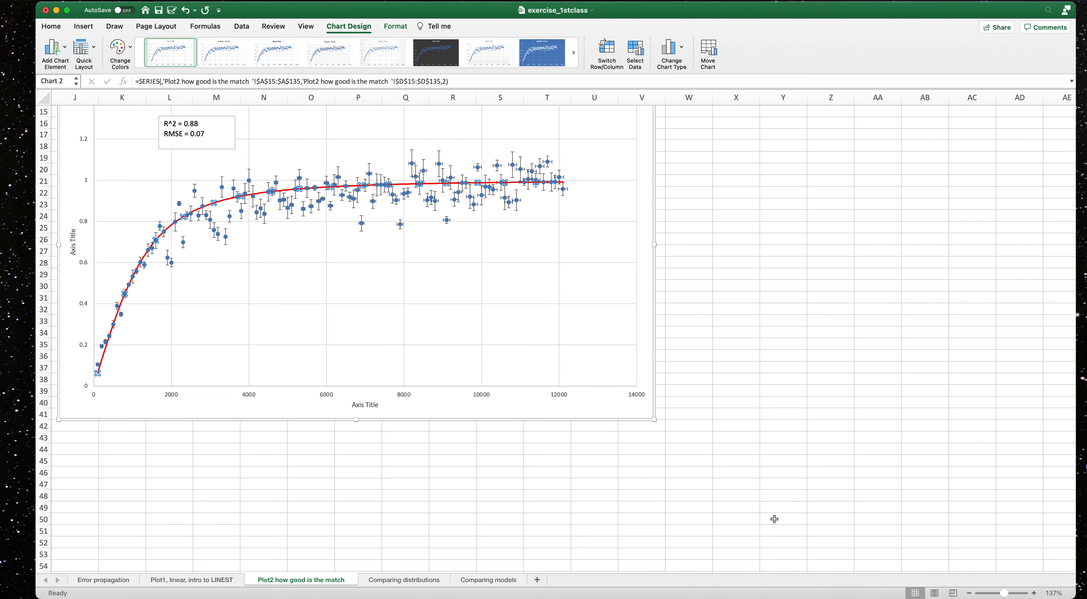
{"action": "left_click_drag", "start_coordinate": [686, 570], "coordinate": [507, 565]}
{"action": "scroll", "coordinate": [658, 422], "scroll_direction": "up", "scroll_amount": 5}
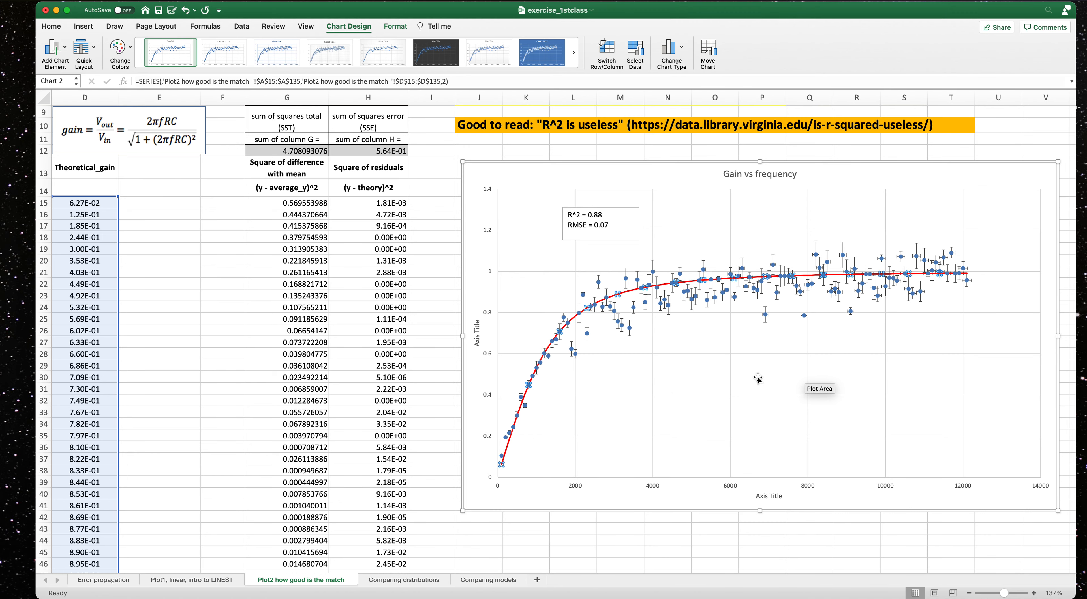
{"action": "scroll", "coordinate": [717, 381], "scroll_direction": "up", "scroll_amount": 1}
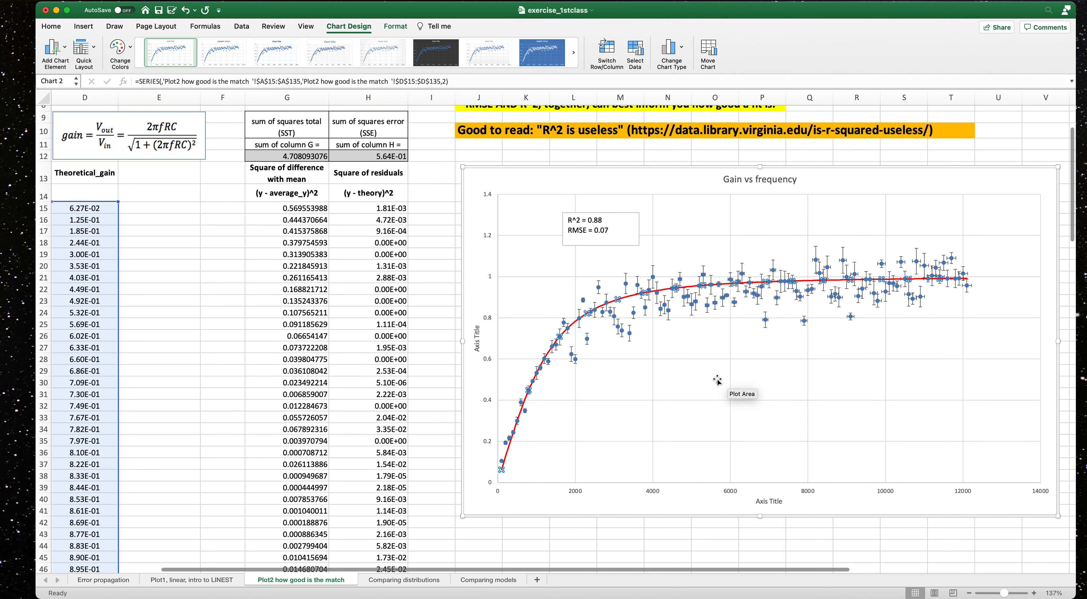